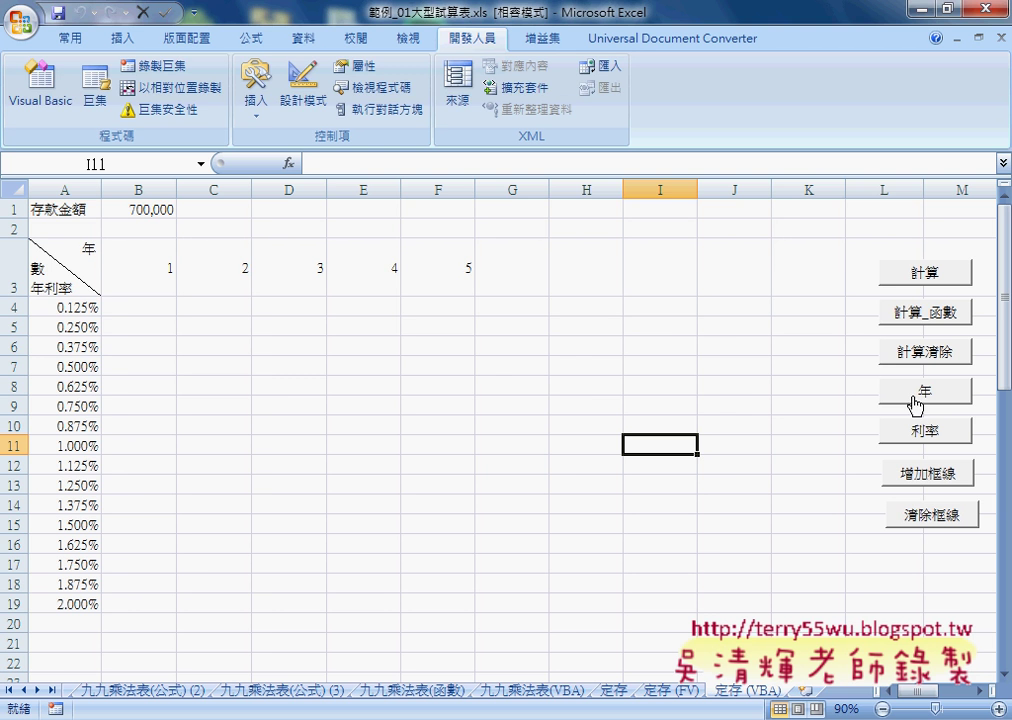
Run the 年 macro and enter 8 as the number of years in its prompt
click(908, 395)
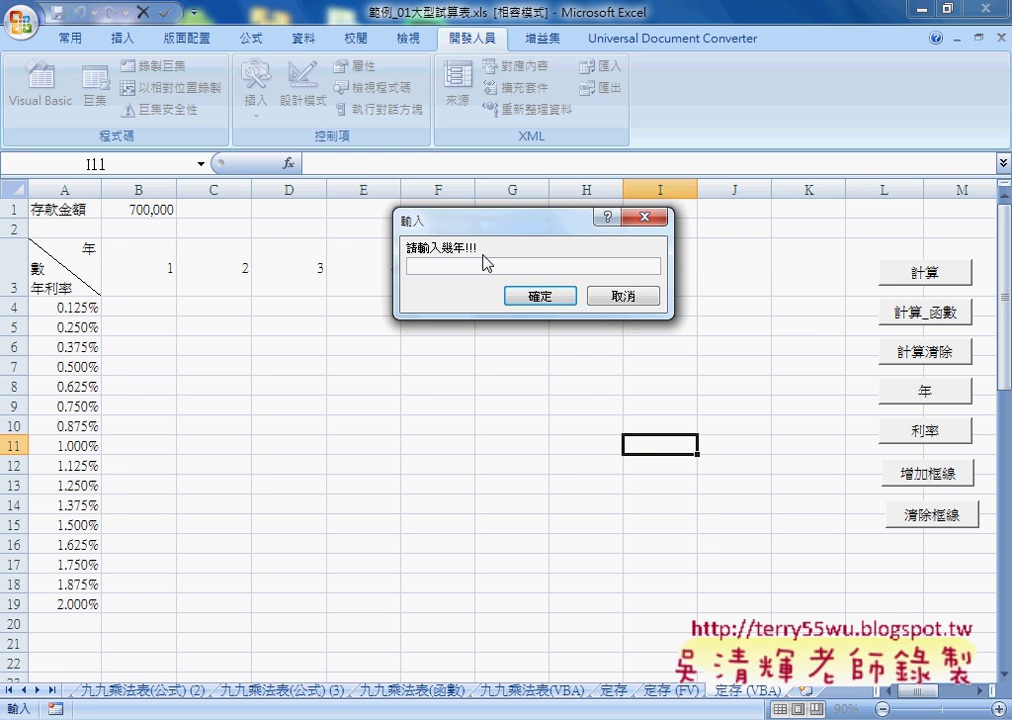
drag(405, 218, 462, 354)
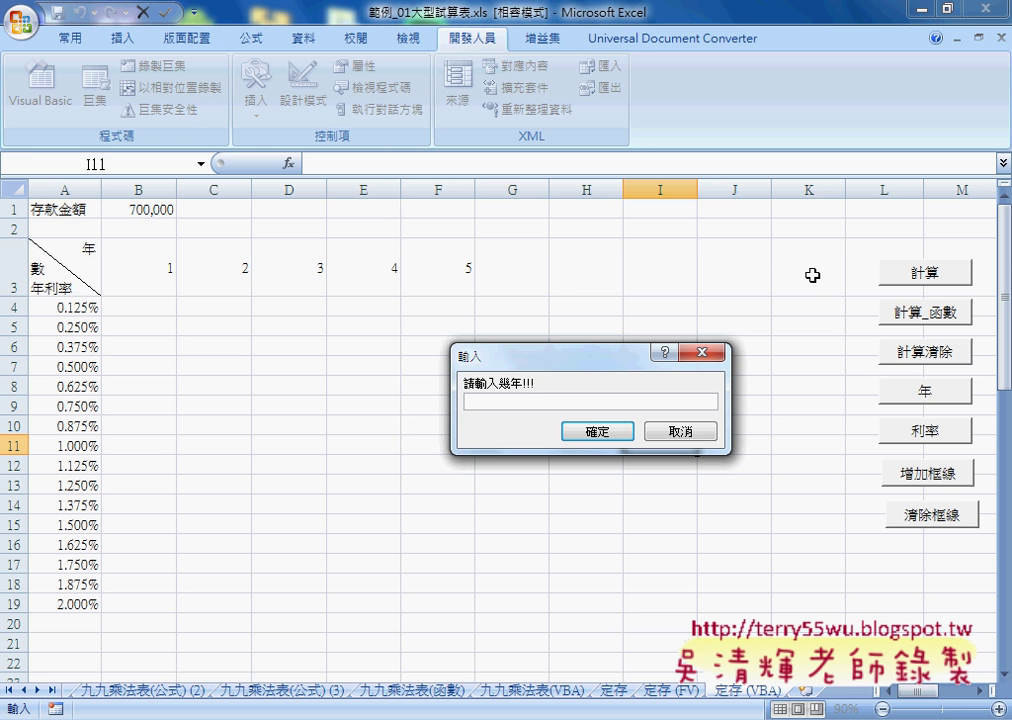
text(8)
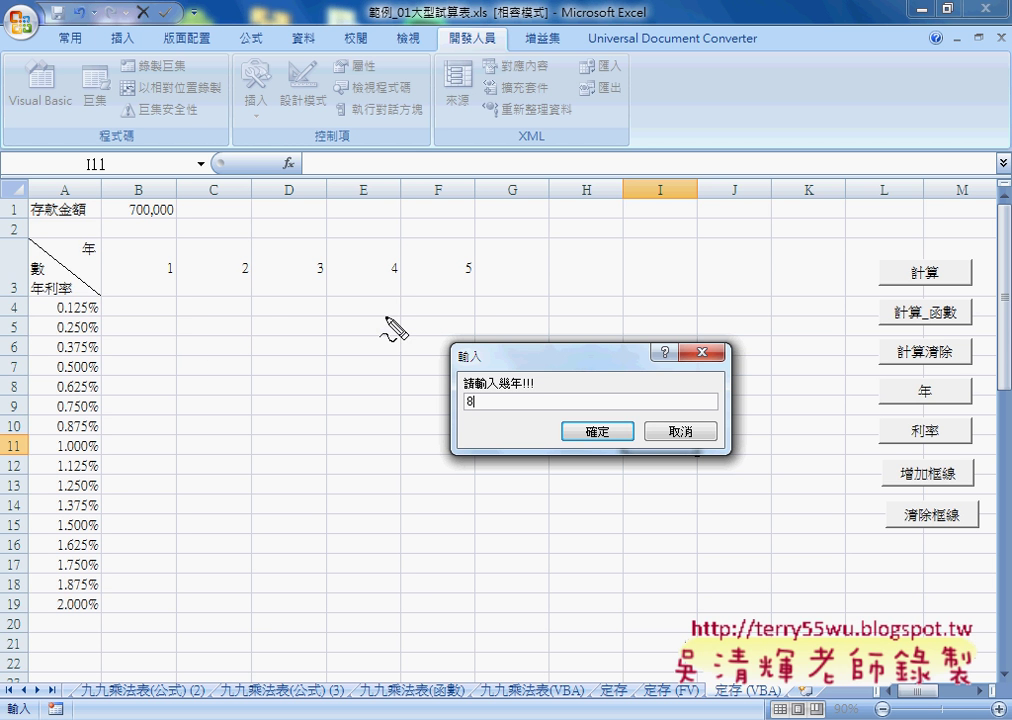
mouse_move(370, 310)
mouse_down()
mouse_move(430, 410)
mouse_move(317, 330)
mouse_up()
drag(316, 445, 261, 500)
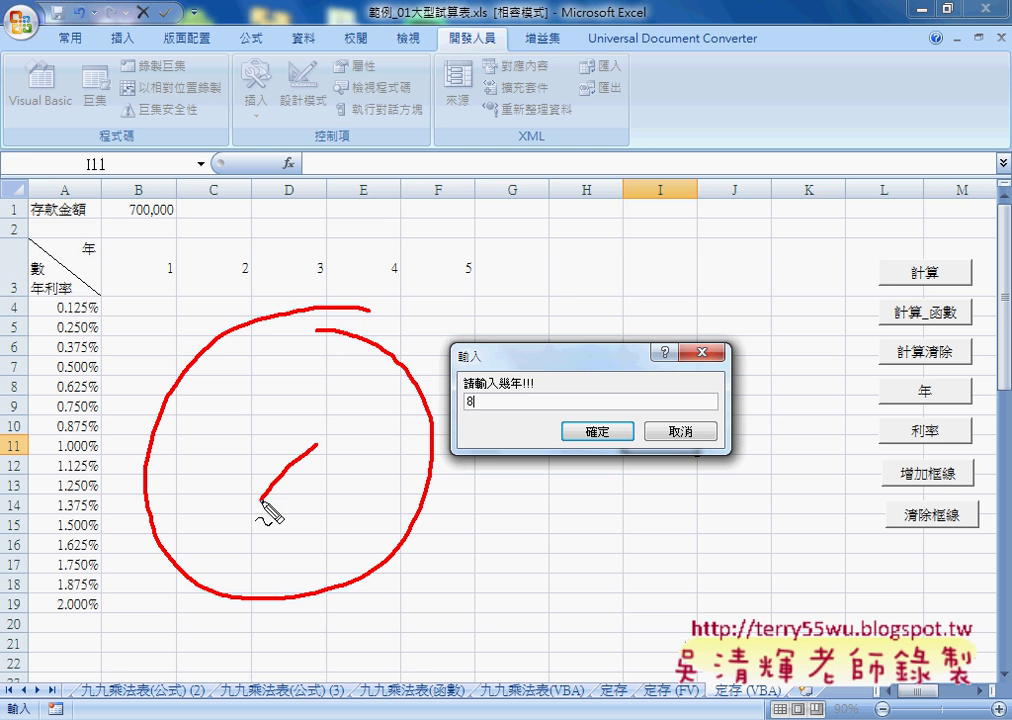
drag(268, 455, 345, 517)
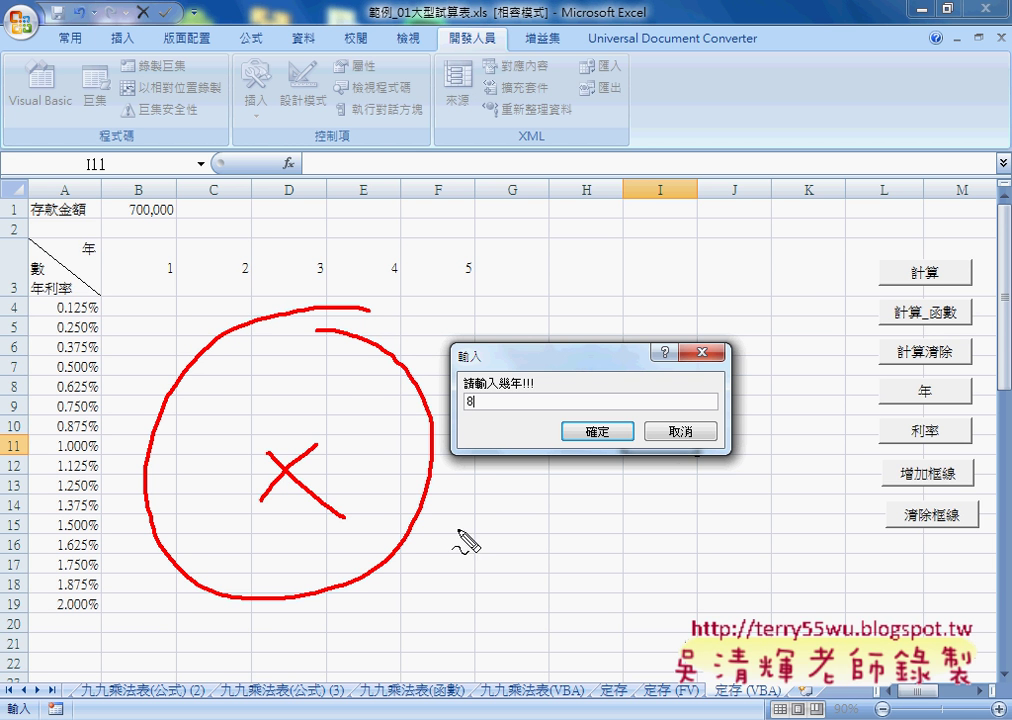
drag(965, 355, 940, 364)
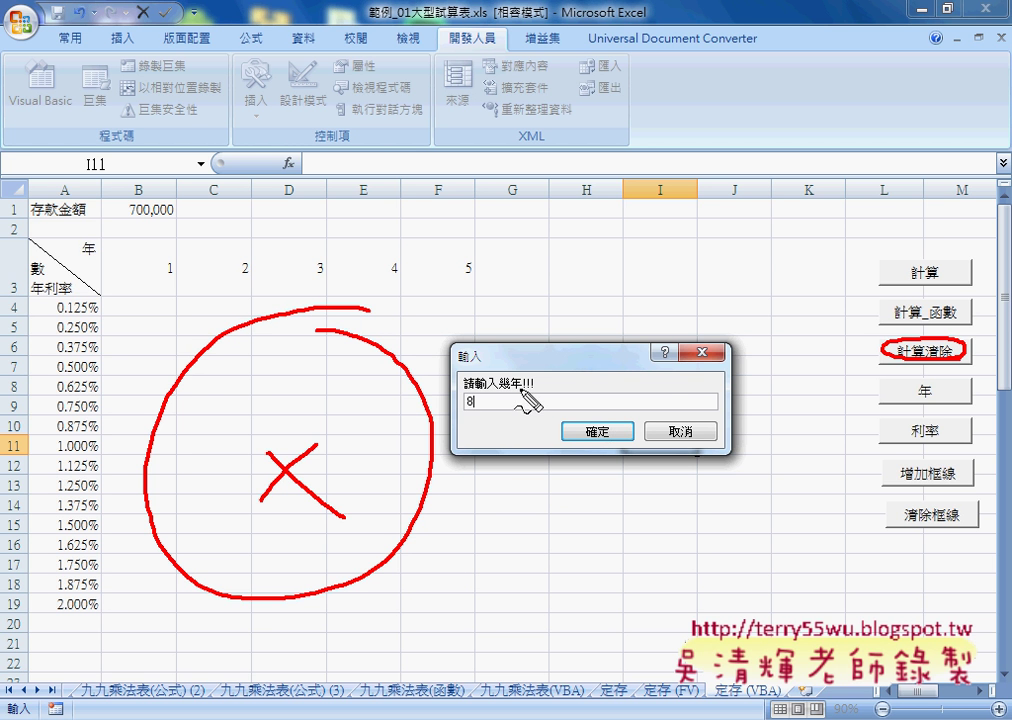
mouse_move(517, 408)
mouse_down()
mouse_move(527, 404)
mouse_move(481, 413)
mouse_up()
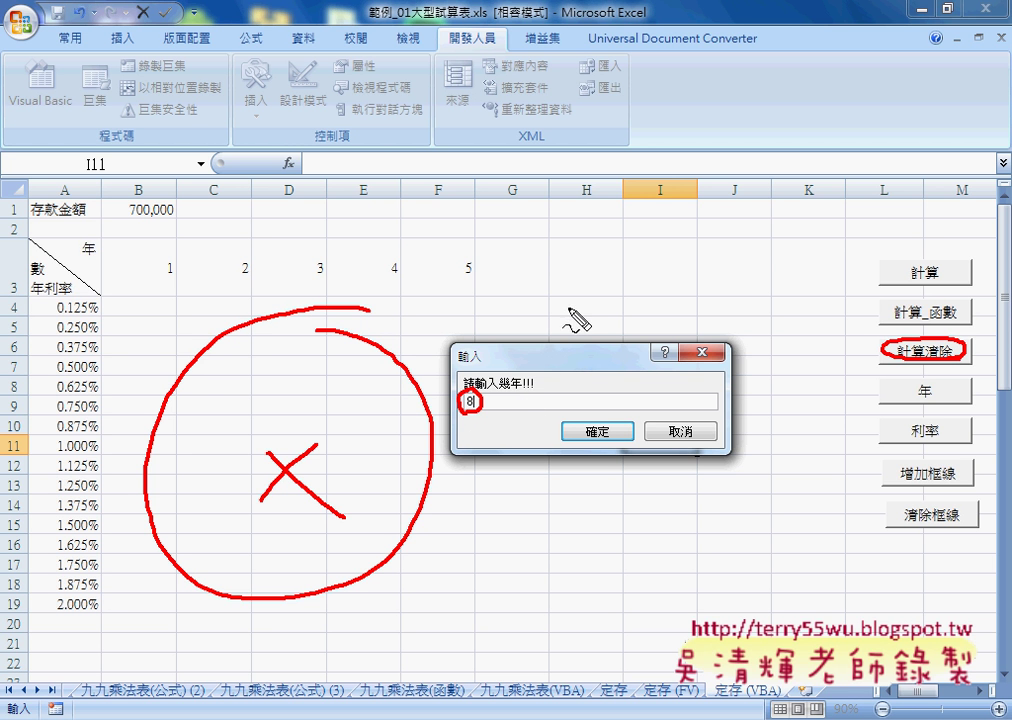
drag(469, 267, 167, 268)
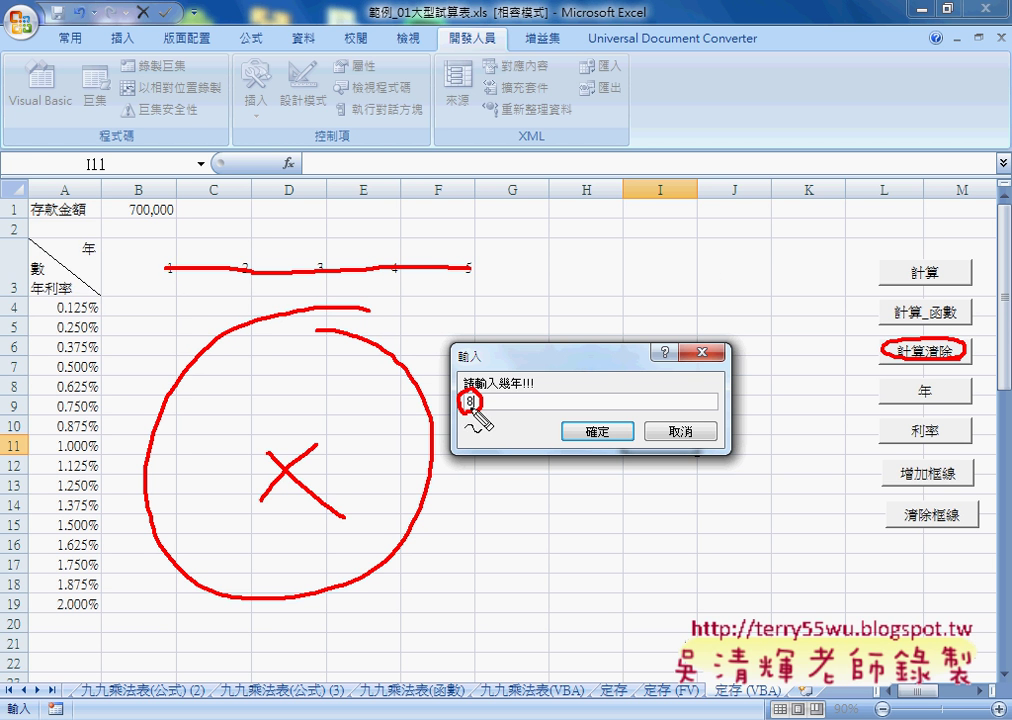
drag(152, 256, 152, 272)
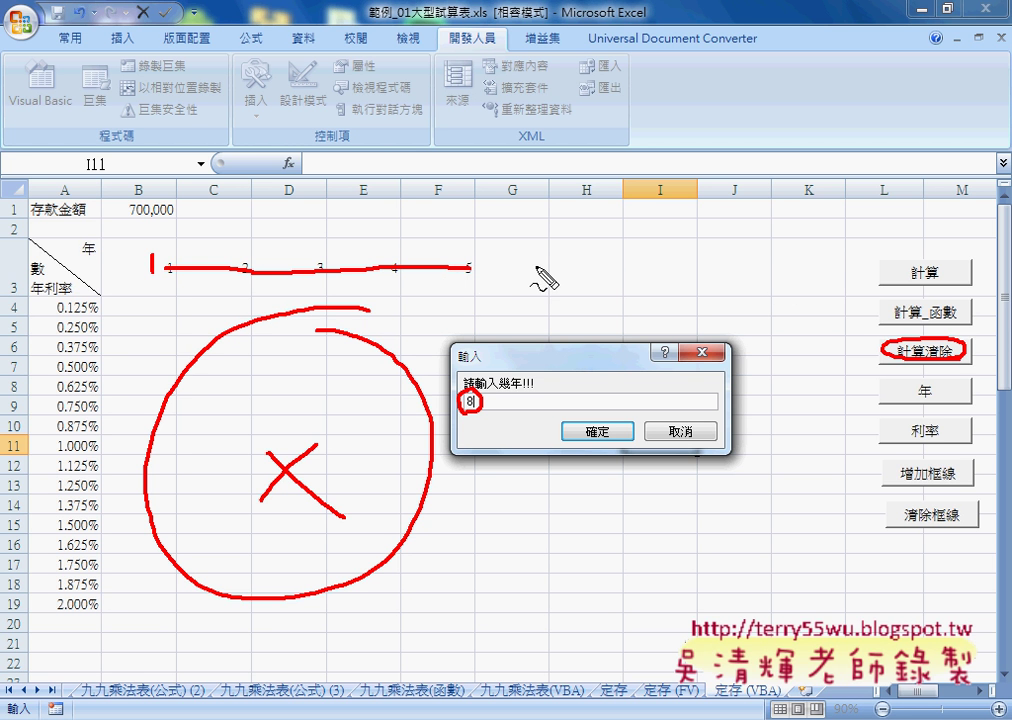
drag(675, 257, 665, 258)
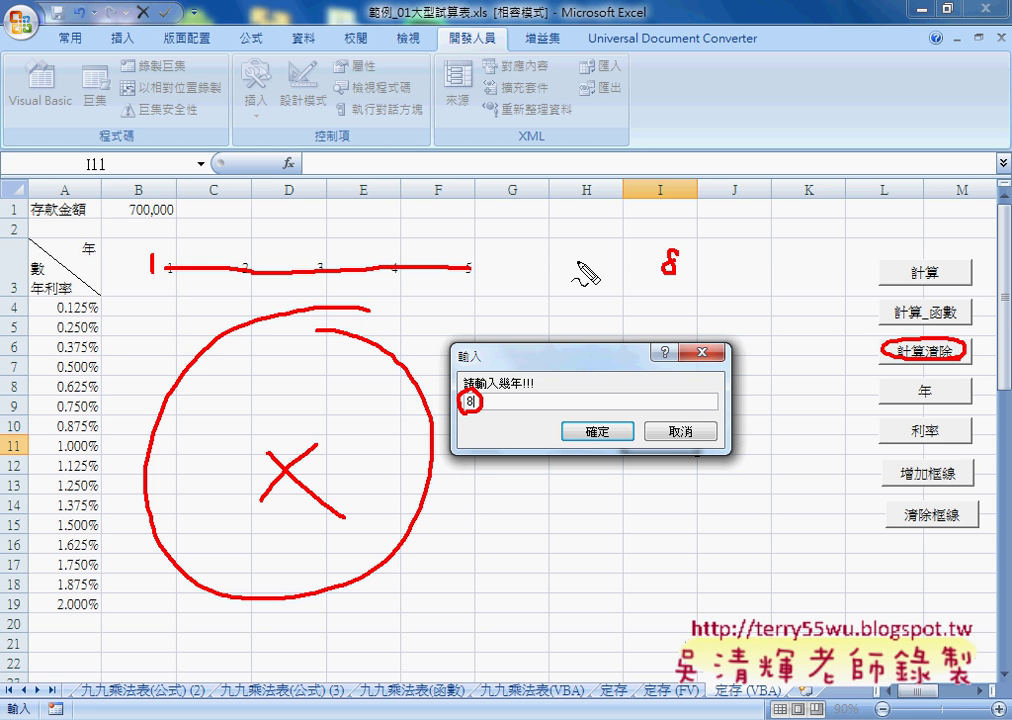
Confirm 8 years so the year row runs 1 to 8, then open the 年 button's macro code
key(Escape)
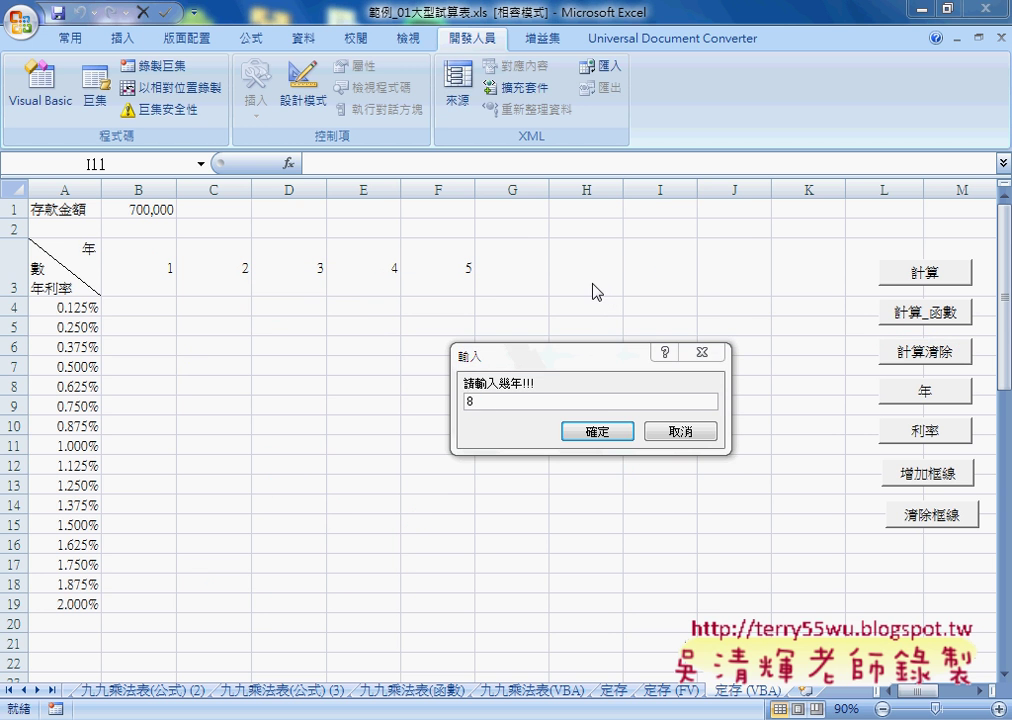
click(600, 431)
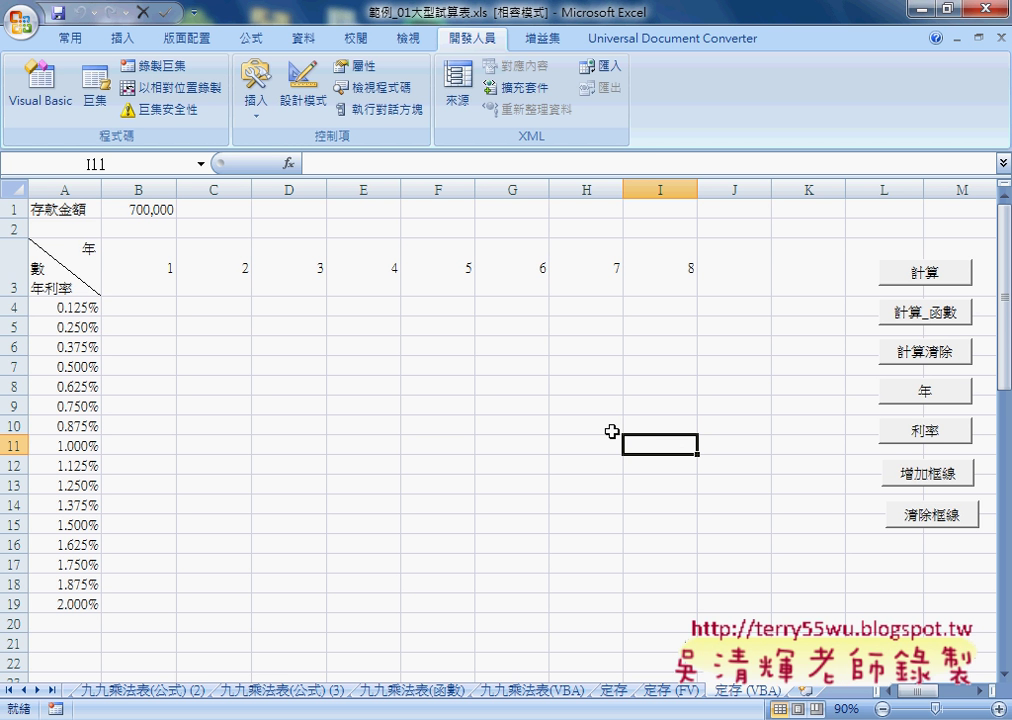
right_click(888, 392)
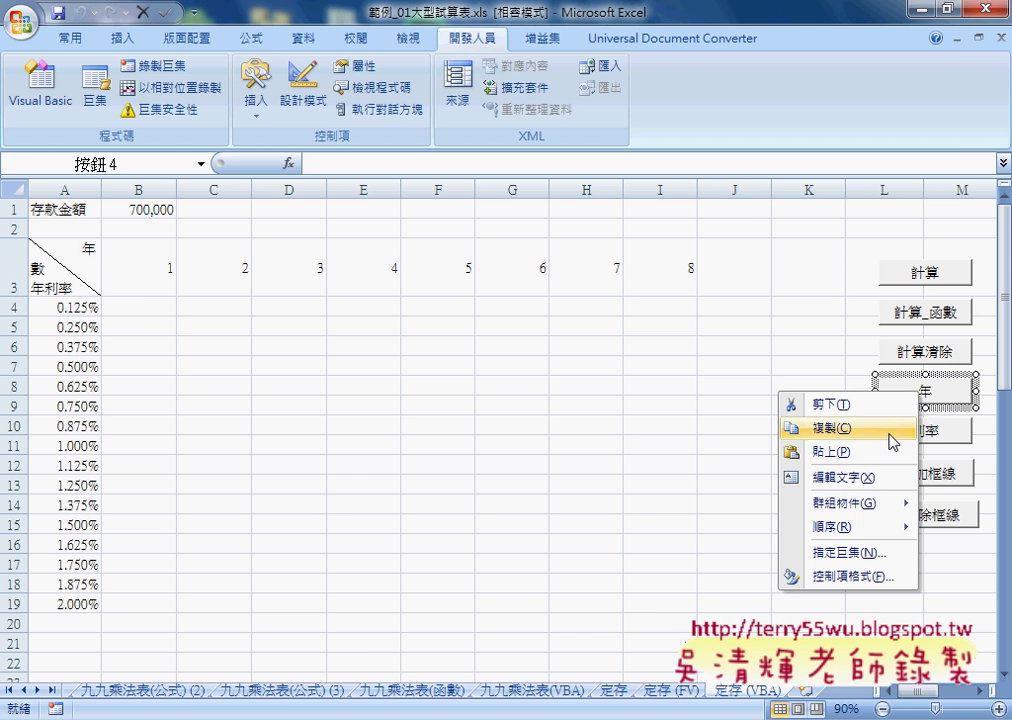
click(847, 553)
click(963, 436)
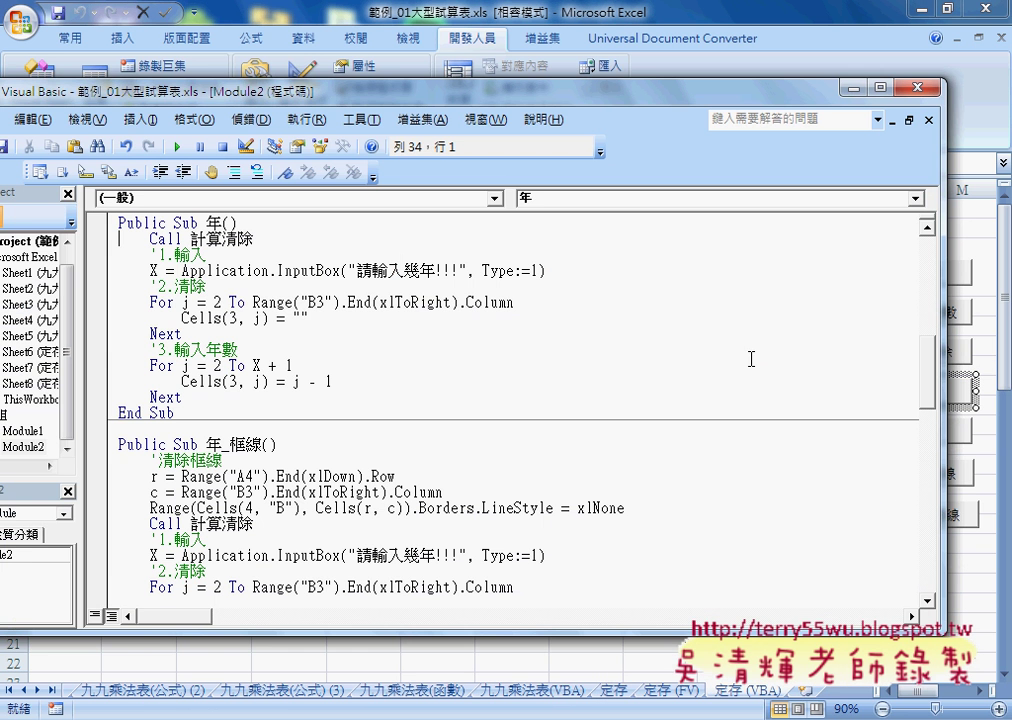
drag(194, 95, 500, 213)
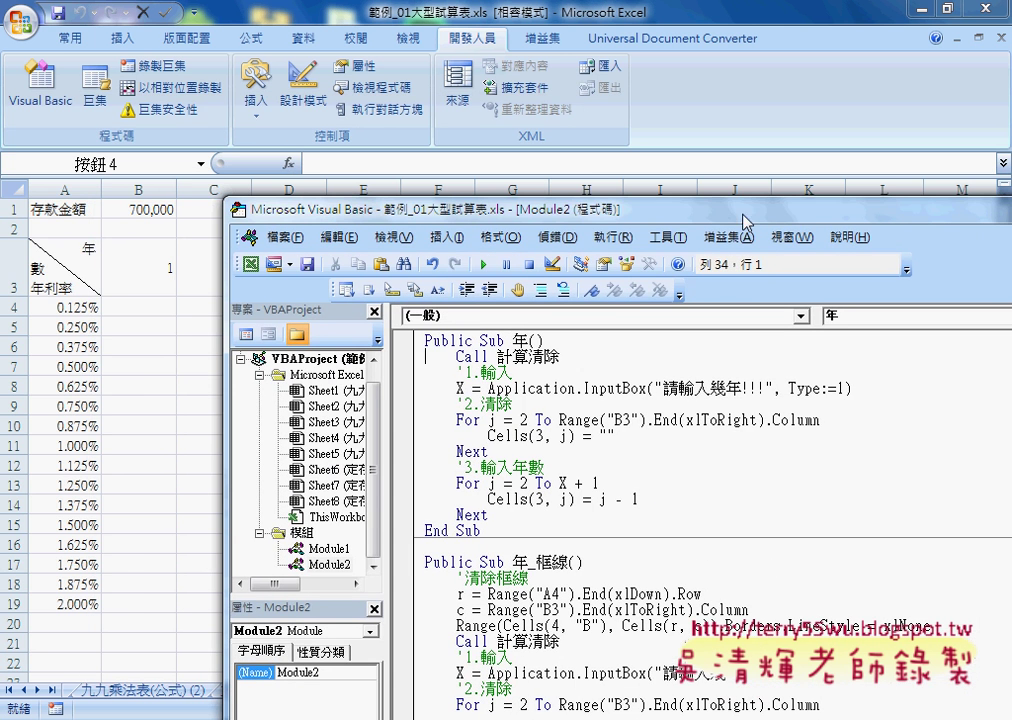
double_click(518, 341)
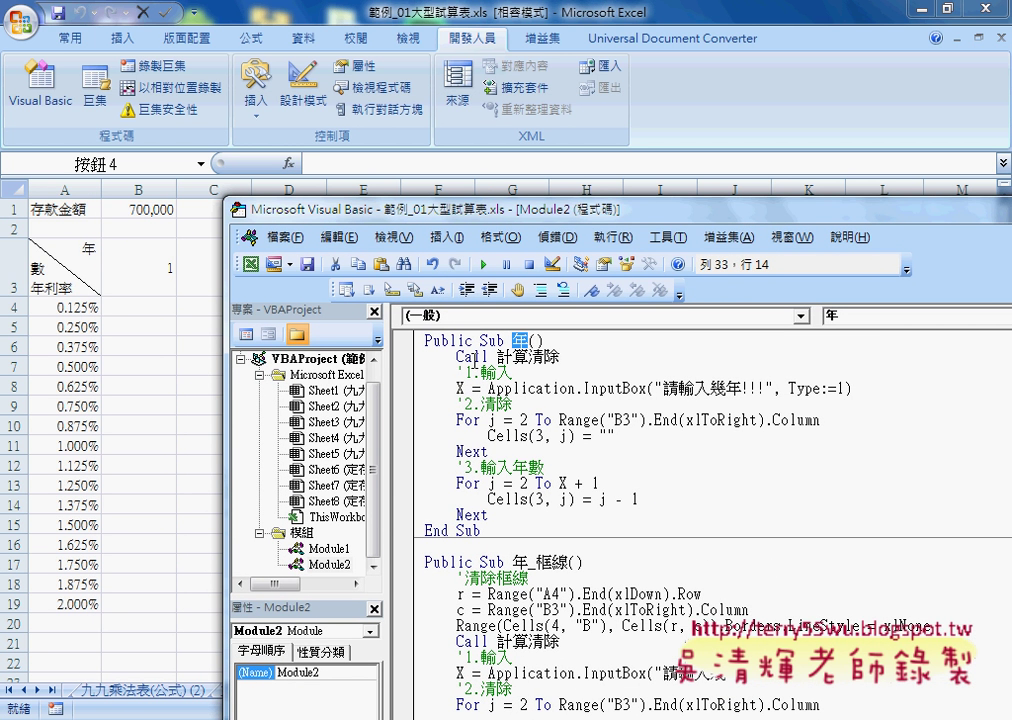
click(457, 356)
double_click(470, 356)
click(497, 356)
drag(497, 356, 543, 356)
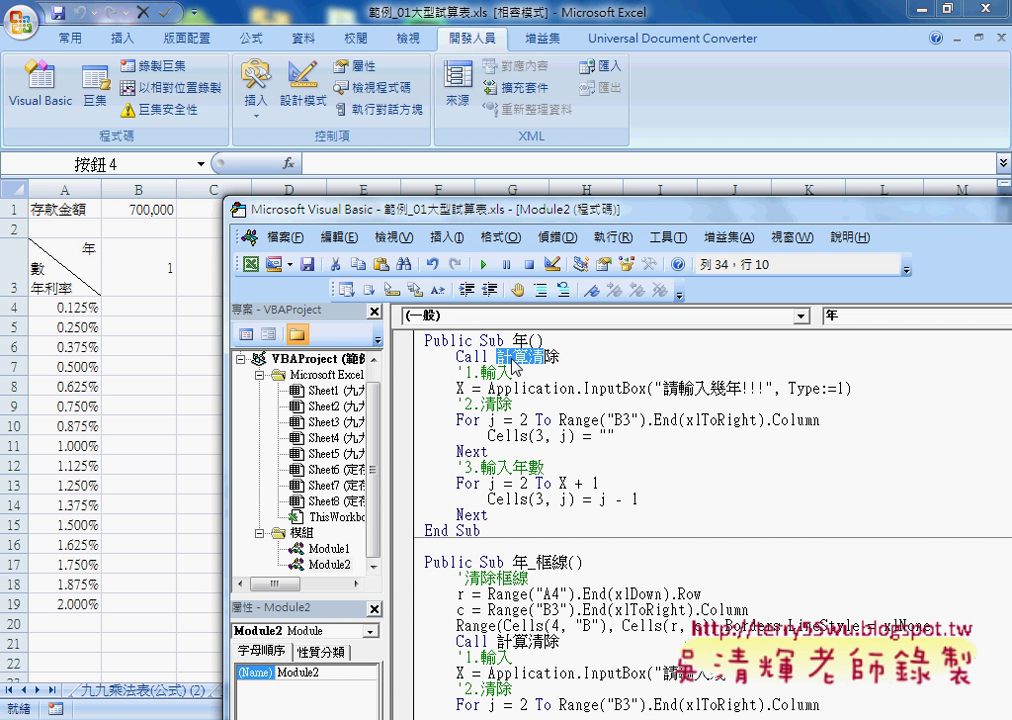
click(512, 372)
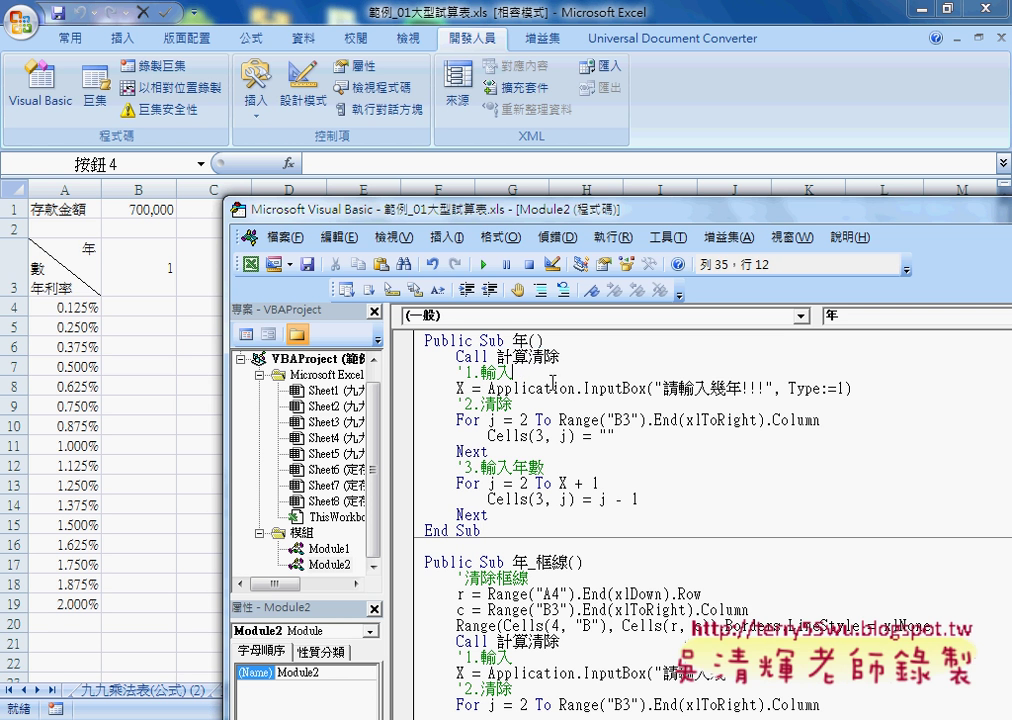
click(647, 390)
key(shift+Right)
drag(488, 390, 853, 392)
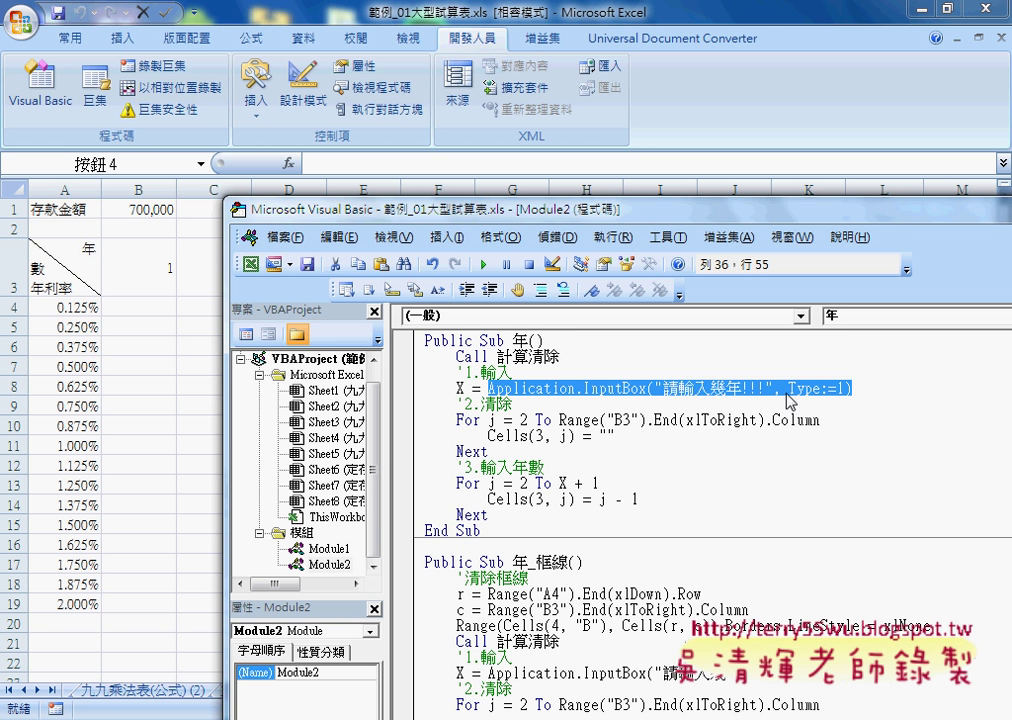
double_click(463, 388)
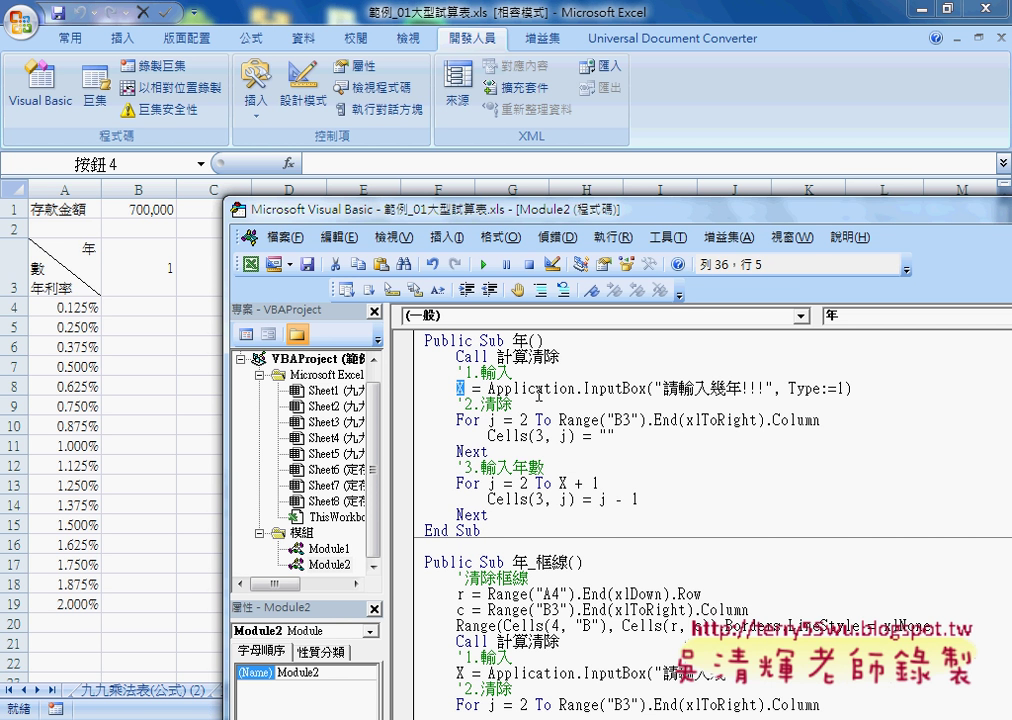
mouse_move(384, 199)
mouse_down()
mouse_move(330, 252)
mouse_move(321, 318)
mouse_up()
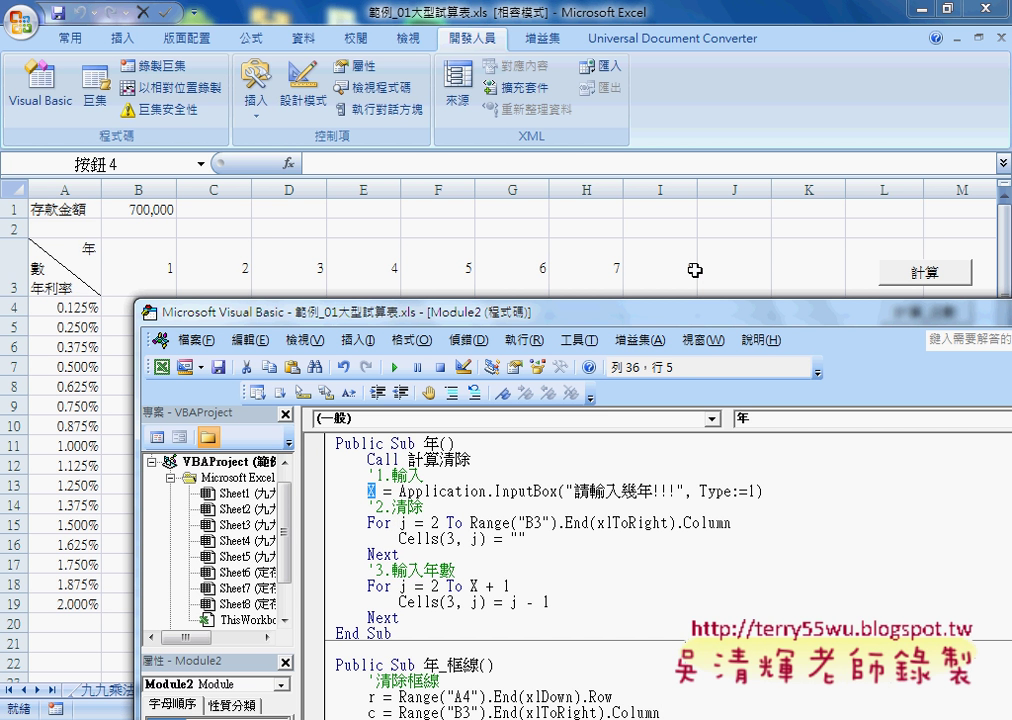
double_click(400, 522)
double_click(435, 522)
drag(466, 522, 733, 522)
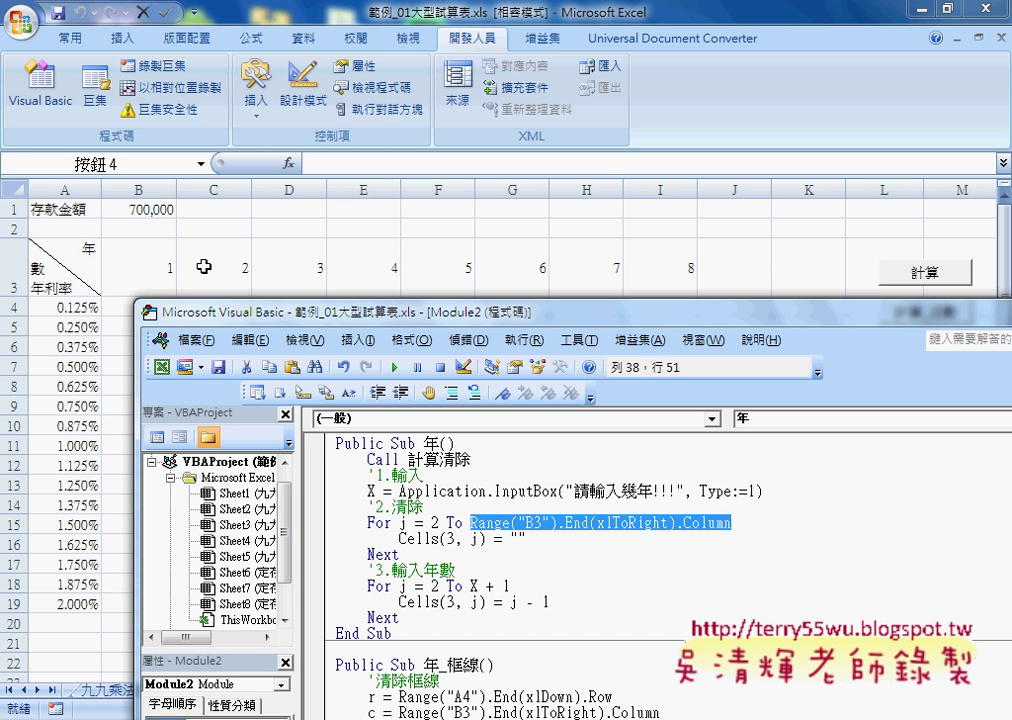
drag(401, 538, 454, 538)
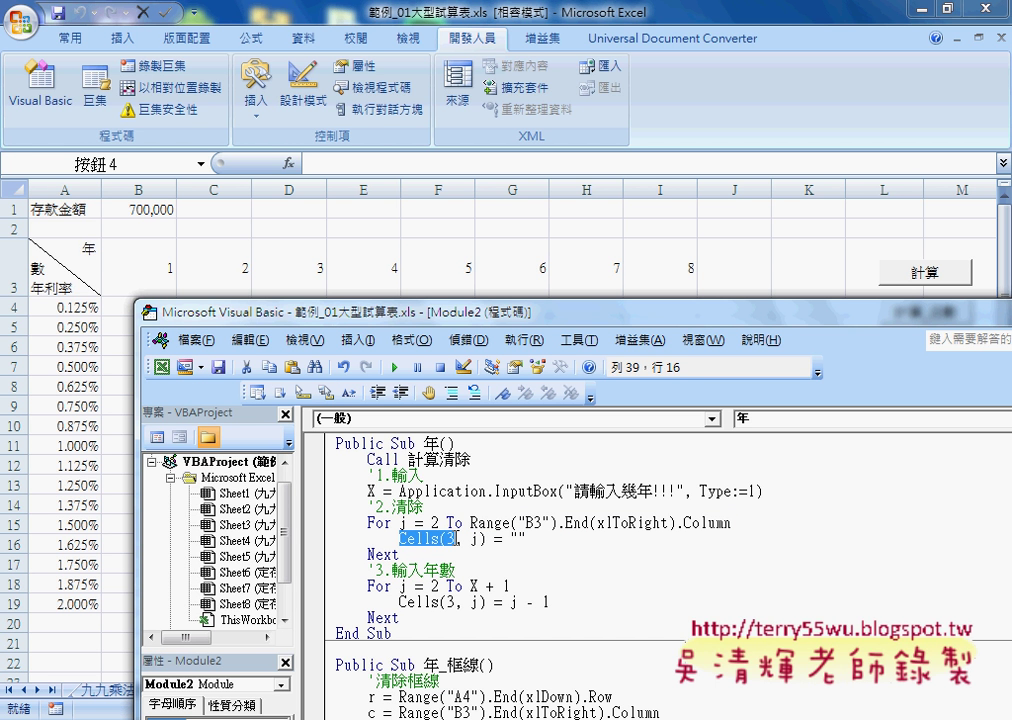
double_click(473, 539)
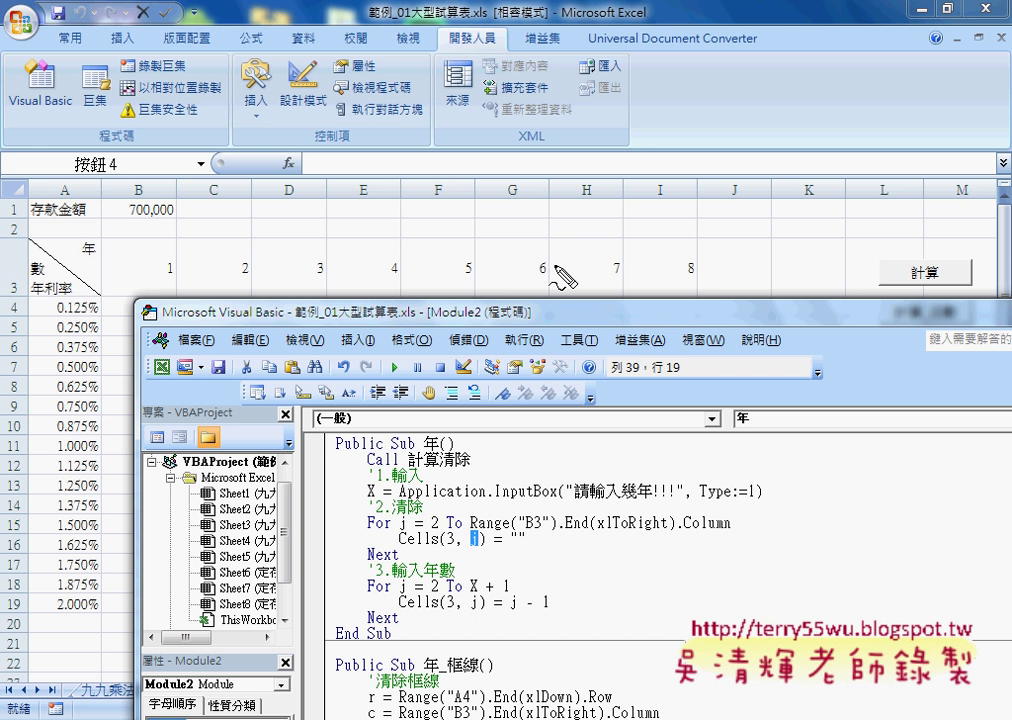
mouse_move(376, 572)
mouse_down()
mouse_move(499, 510)
mouse_move(480, 575)
mouse_up()
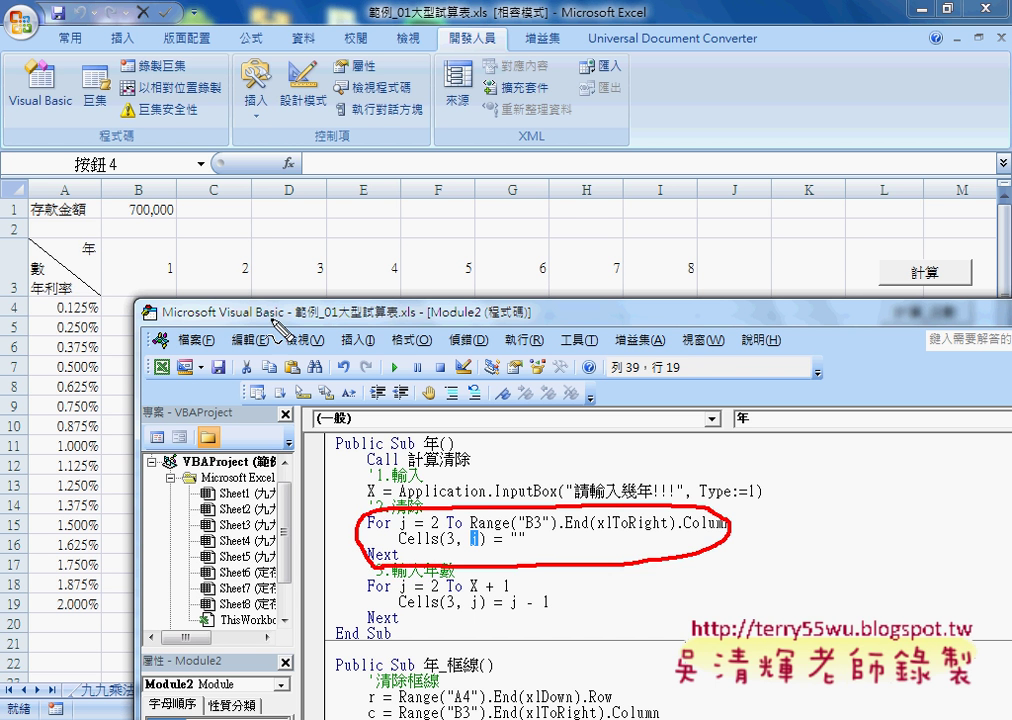
drag(160, 267, 692, 270)
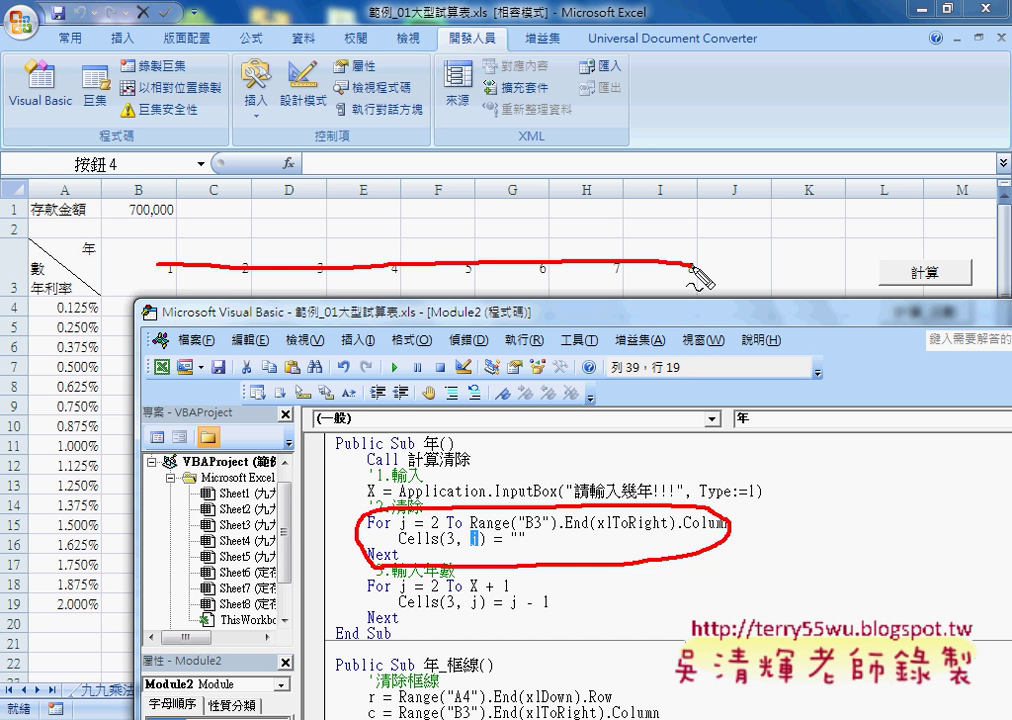
key(Escape)
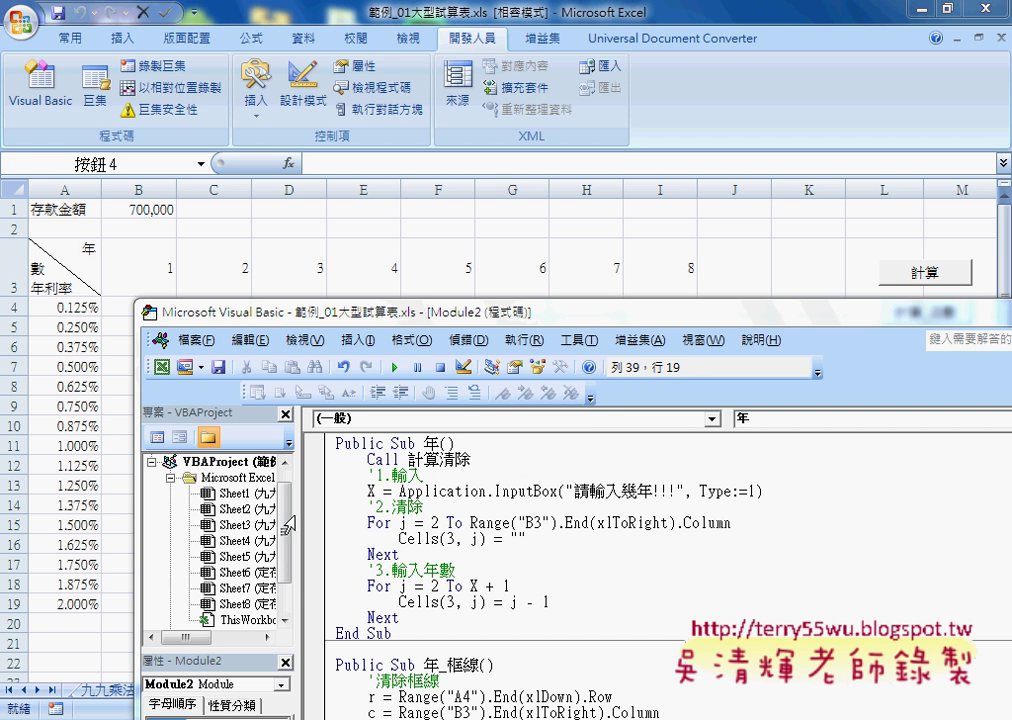
double_click(404, 587)
double_click(436, 587)
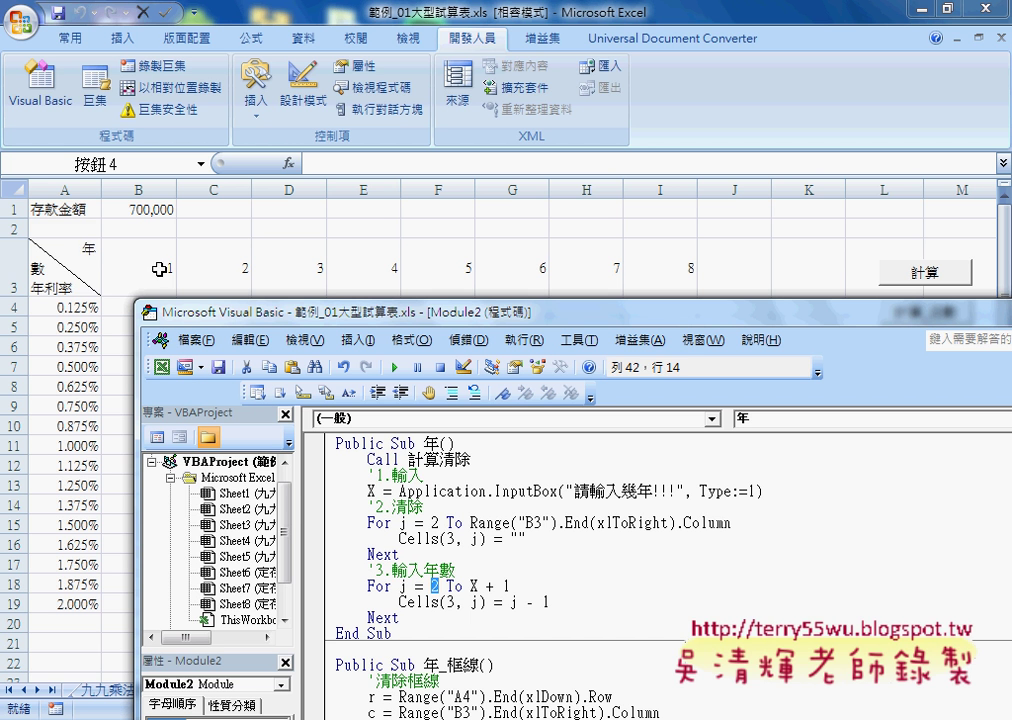
double_click(456, 587)
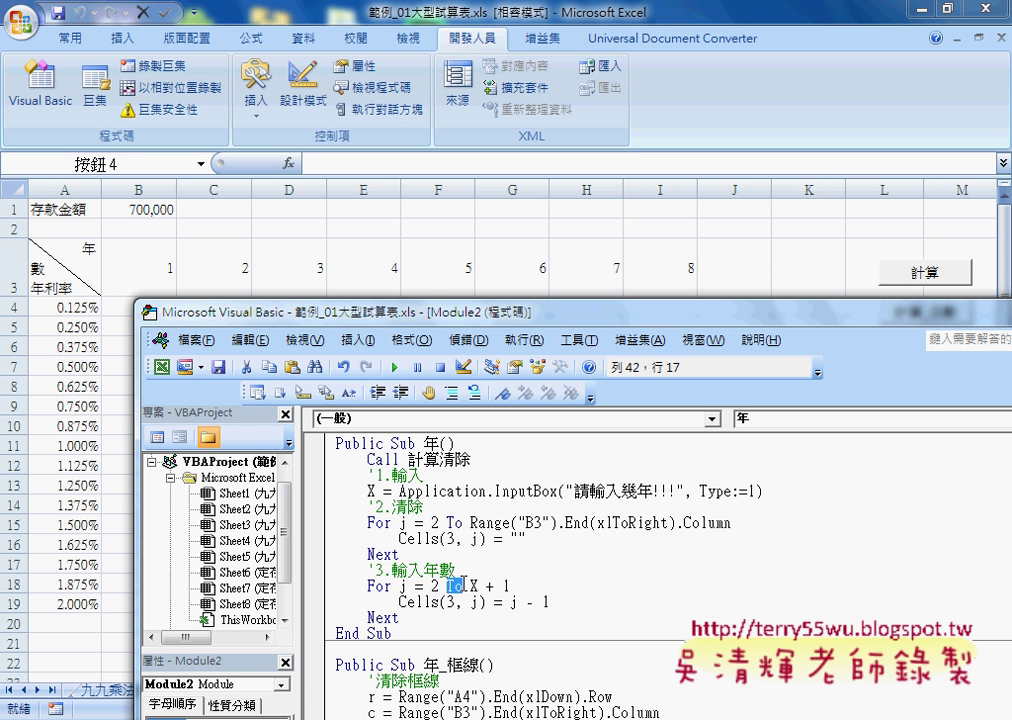
double_click(371, 491)
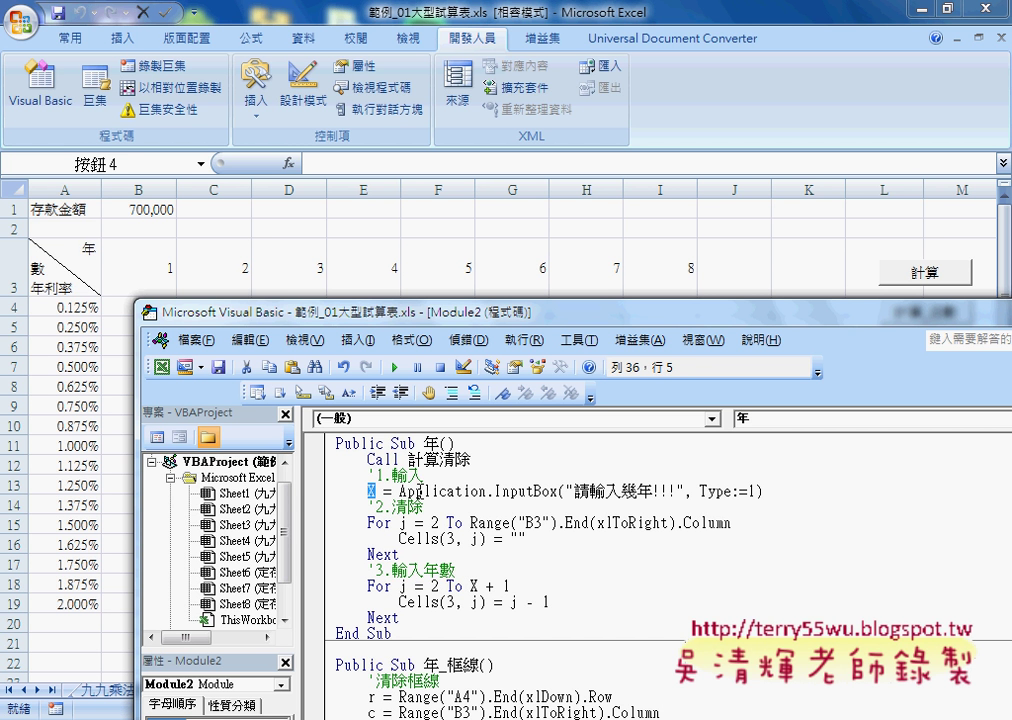
double_click(475, 587)
drag(486, 587, 512, 587)
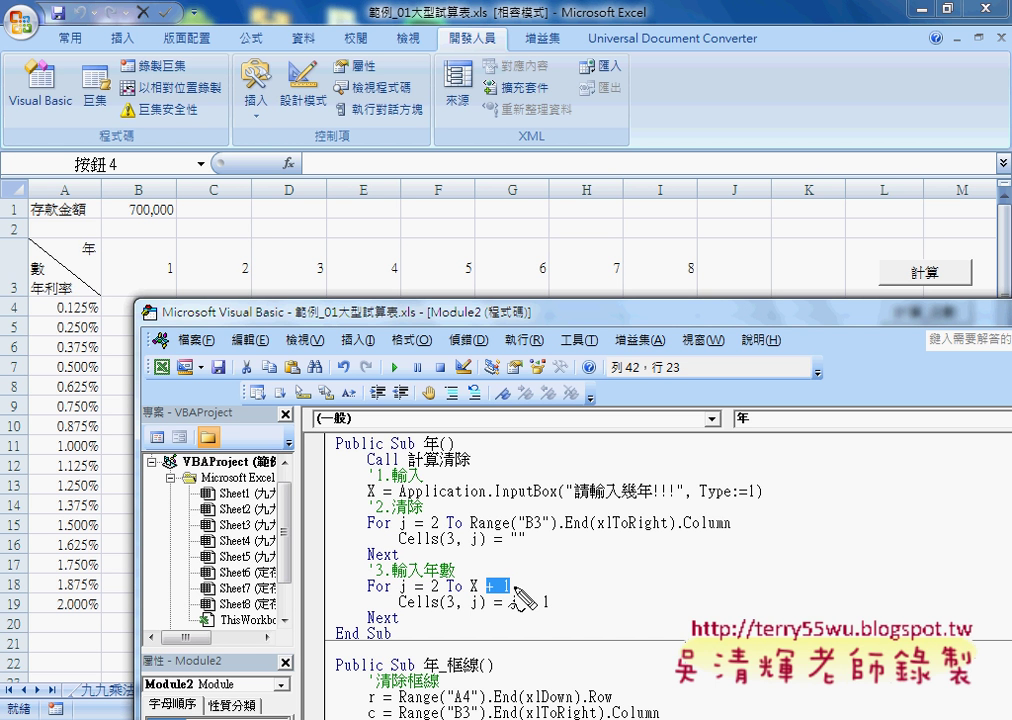
drag(426, 596, 440, 596)
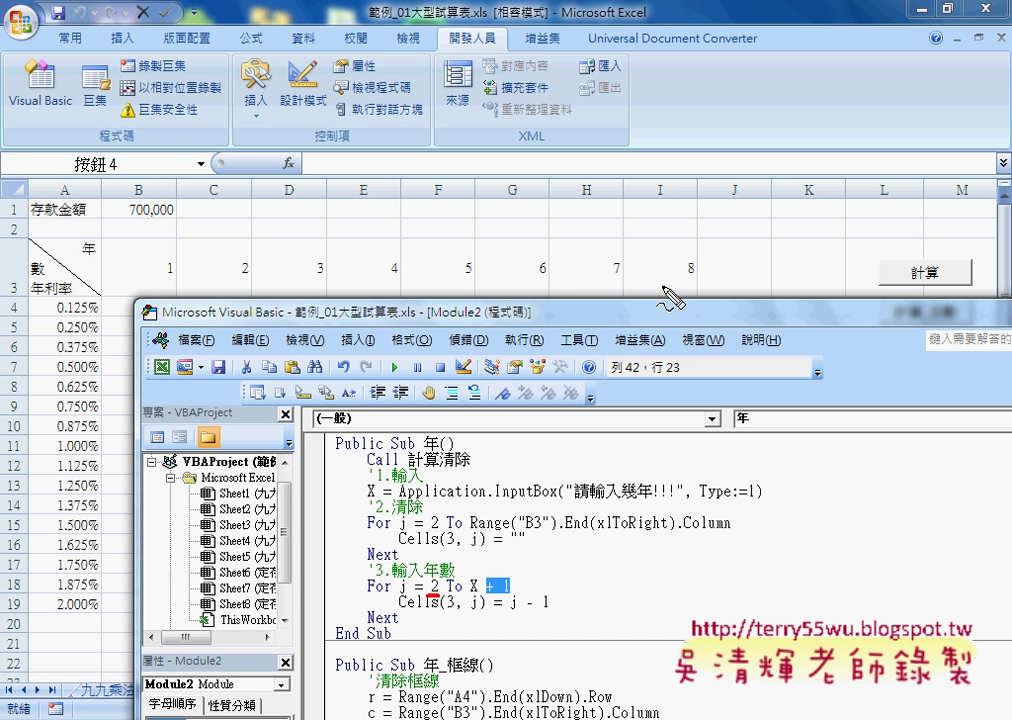
drag(690, 259, 689, 262)
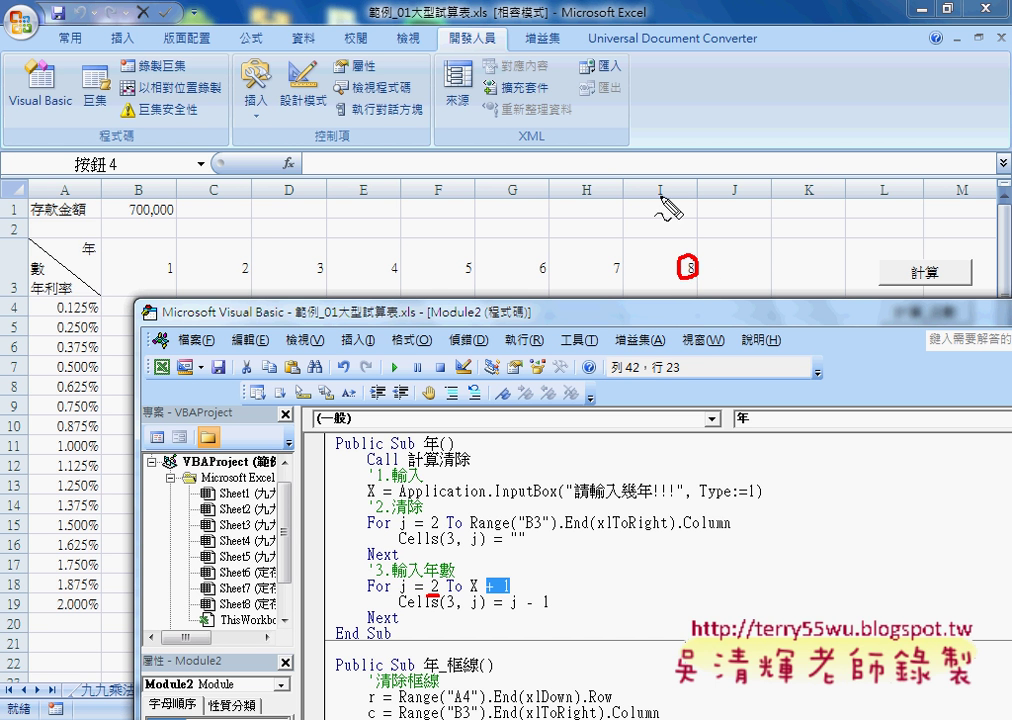
drag(667, 166, 666, 207)
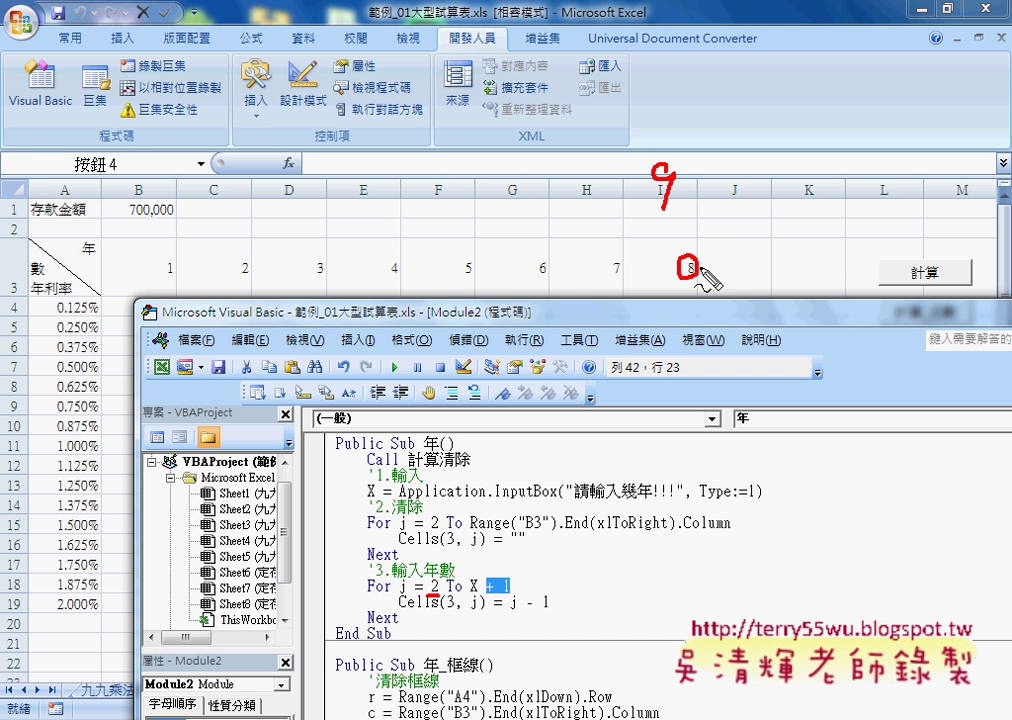
drag(465, 597, 525, 594)
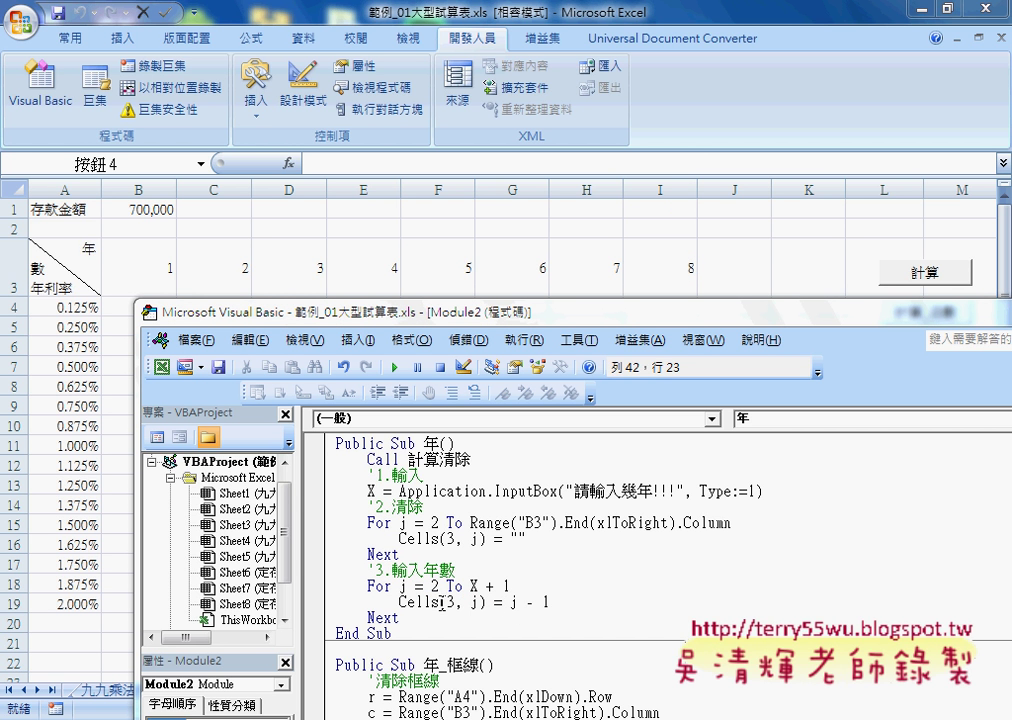
drag(400, 601, 488, 602)
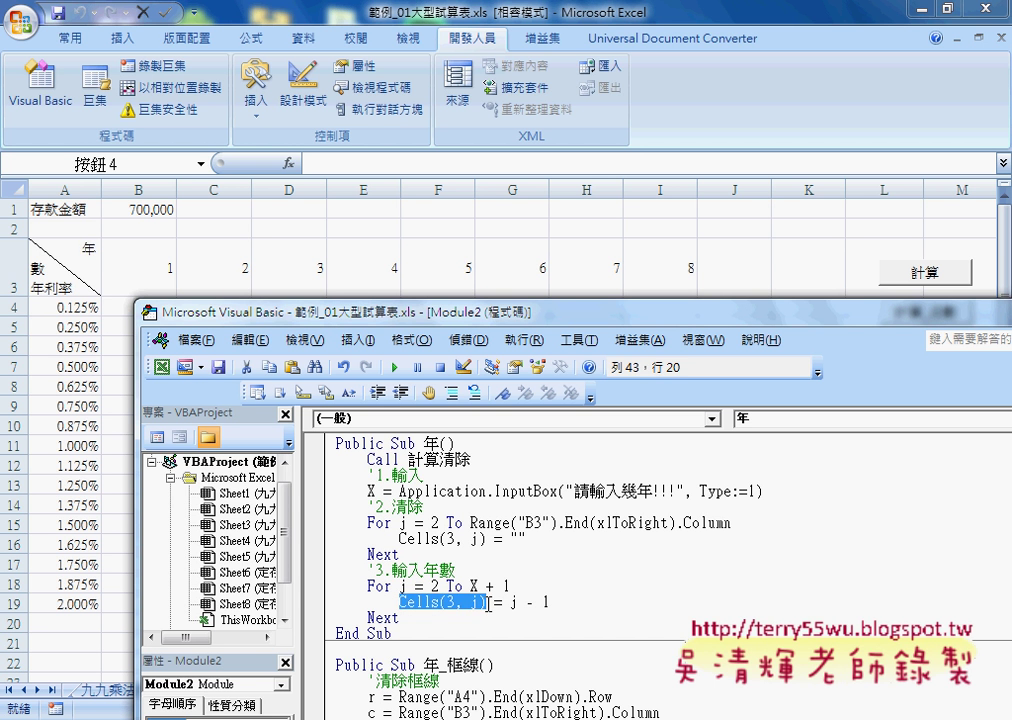
double_click(374, 586)
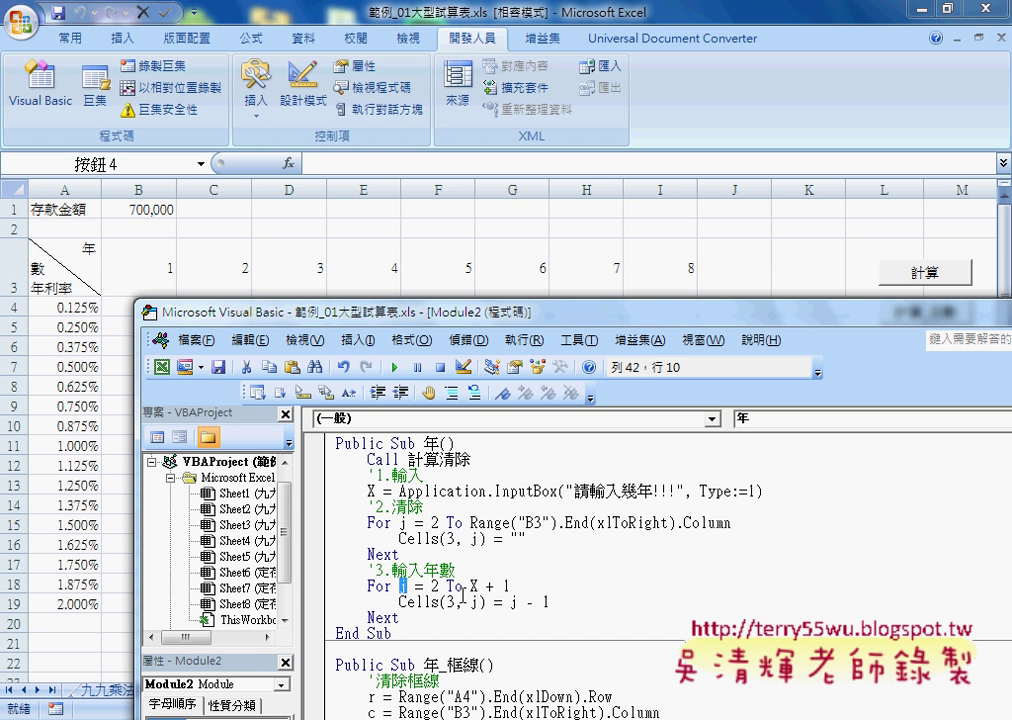
double_click(515, 602)
drag(521, 604, 548, 603)
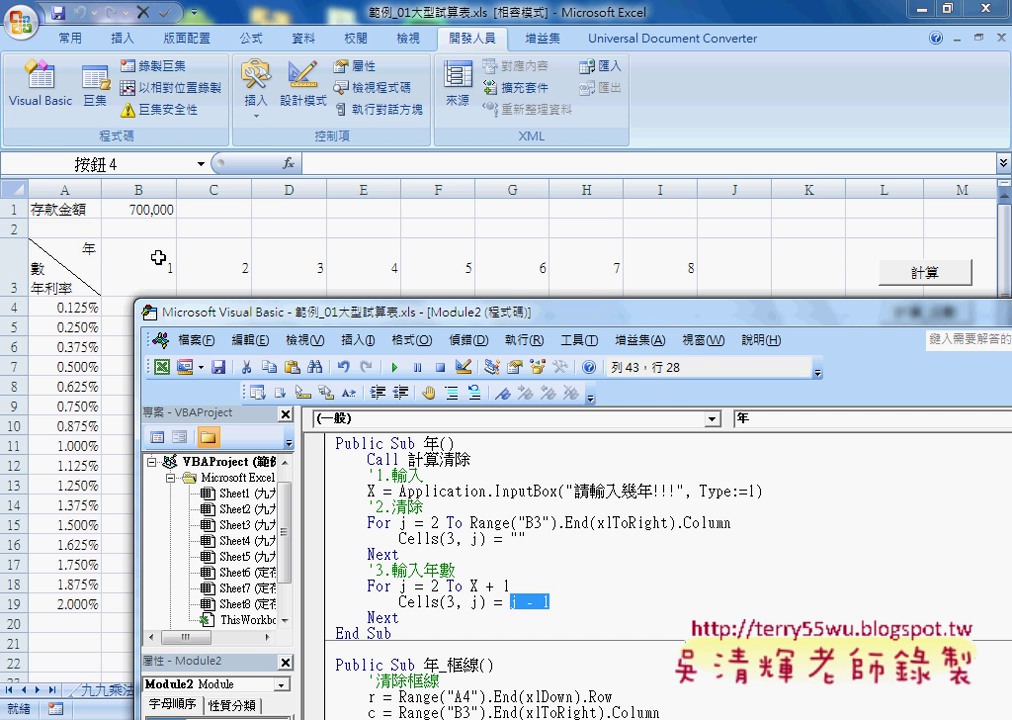
click(451, 601)
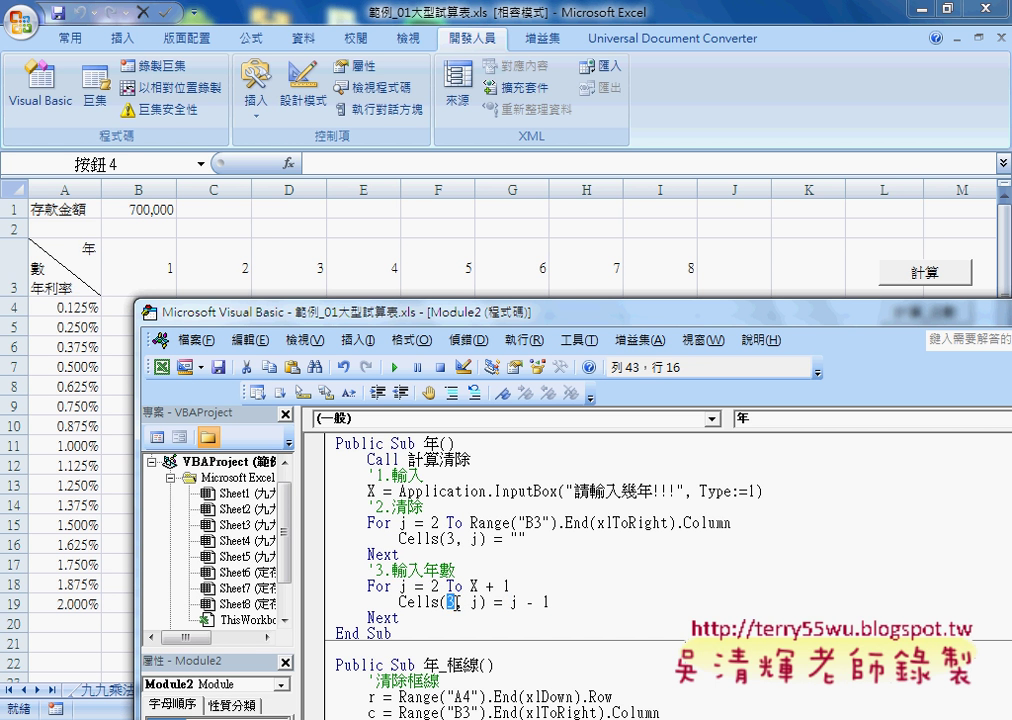
key(Right)
key(Right)
key(Right)
key(shift+Right)
drag(509, 601, 549, 601)
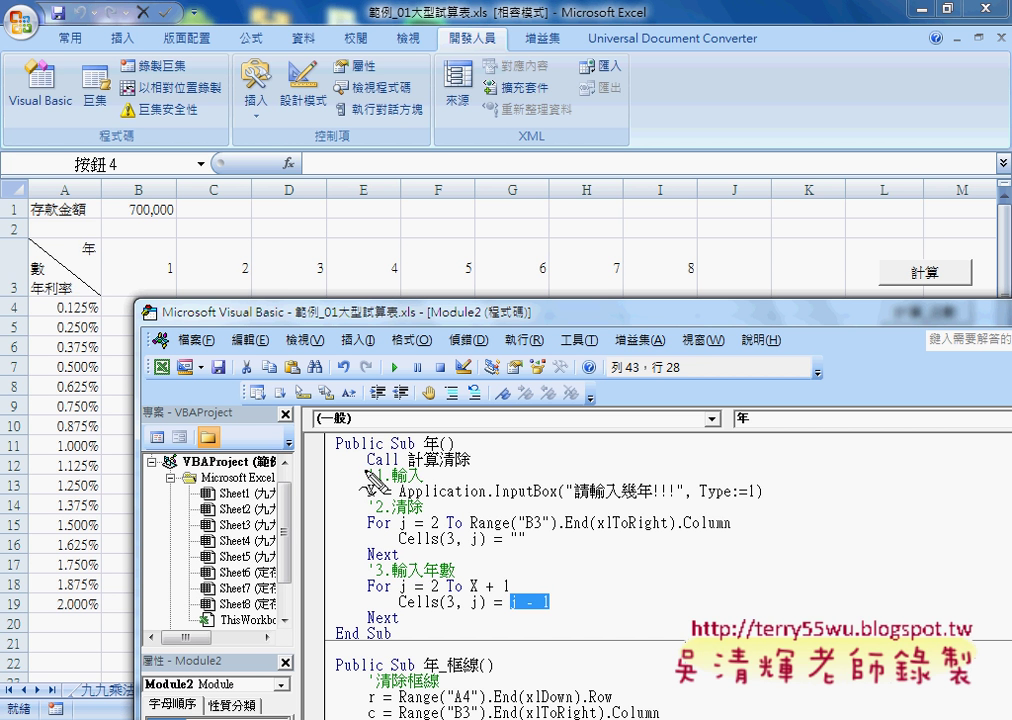
drag(366, 468, 472, 465)
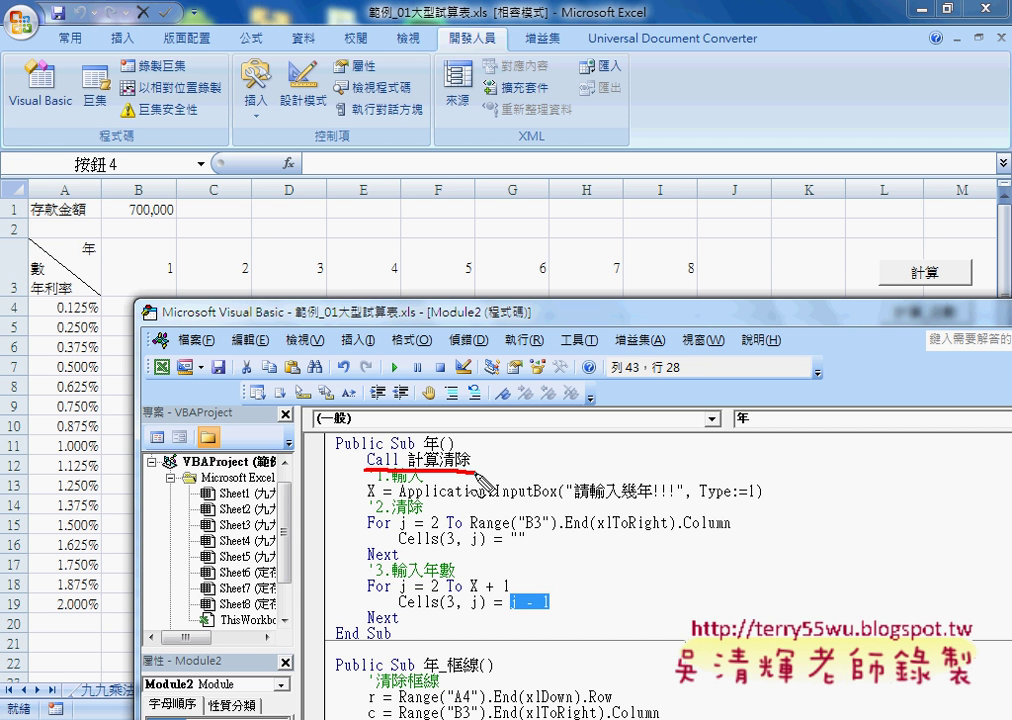
key(Escape)
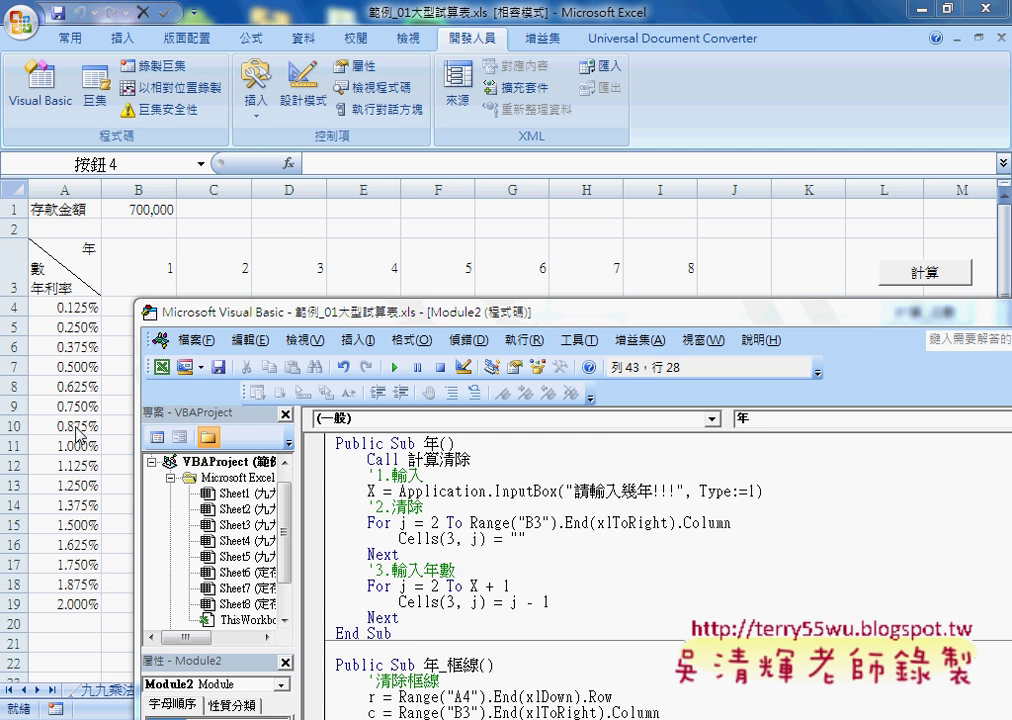
Run the 利率 macro with a rate of 1.5, filling rates 0.125% to 1.500%
click(600, 244)
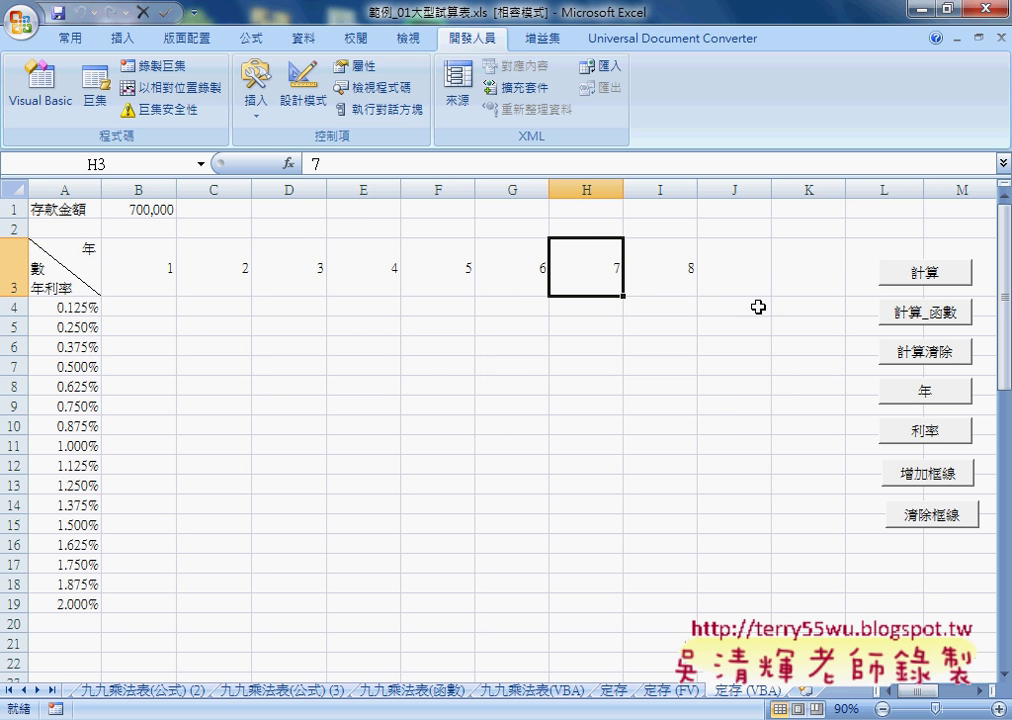
click(918, 436)
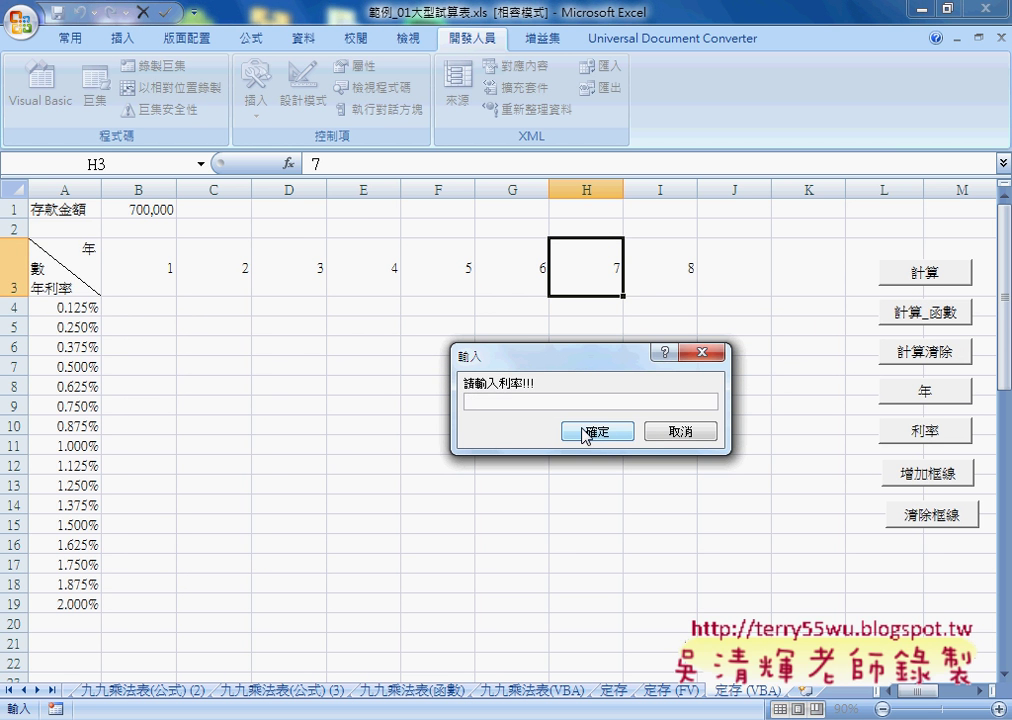
text(1)
text(.5)
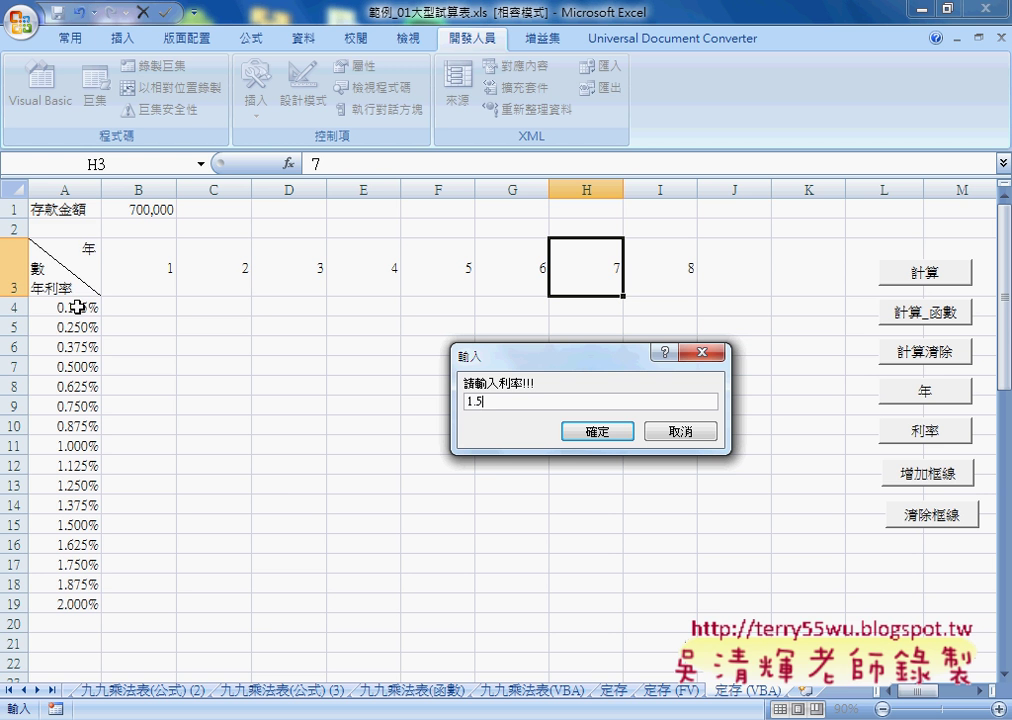
click(591, 436)
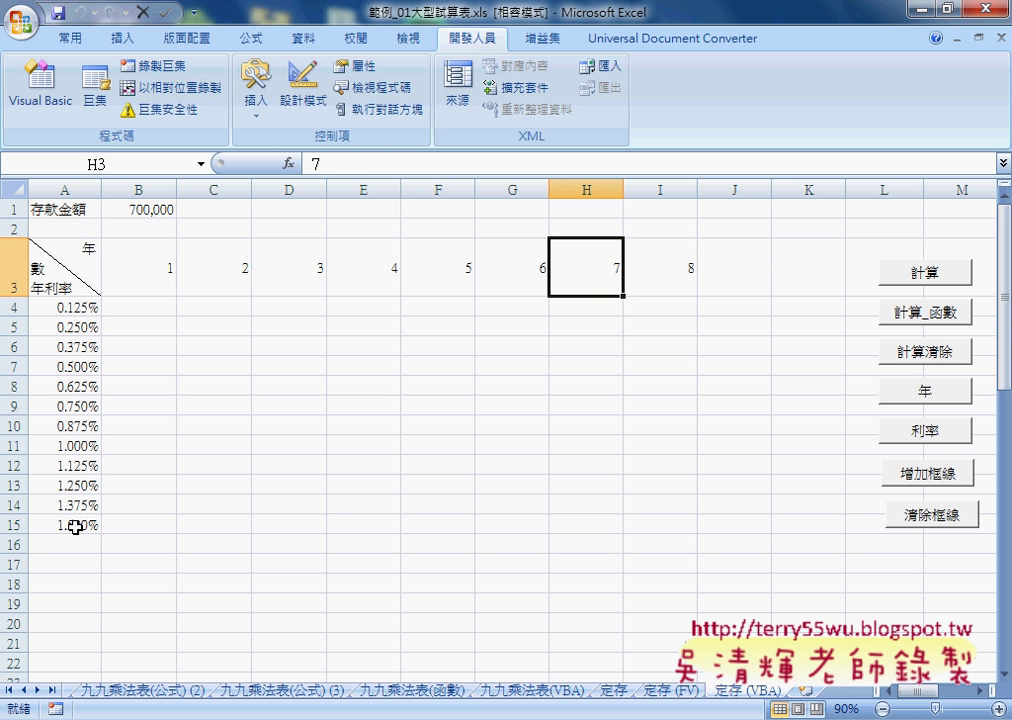
Delete the rates in A4:A15, then undo to bring them back
drag(62, 307, 92, 519)
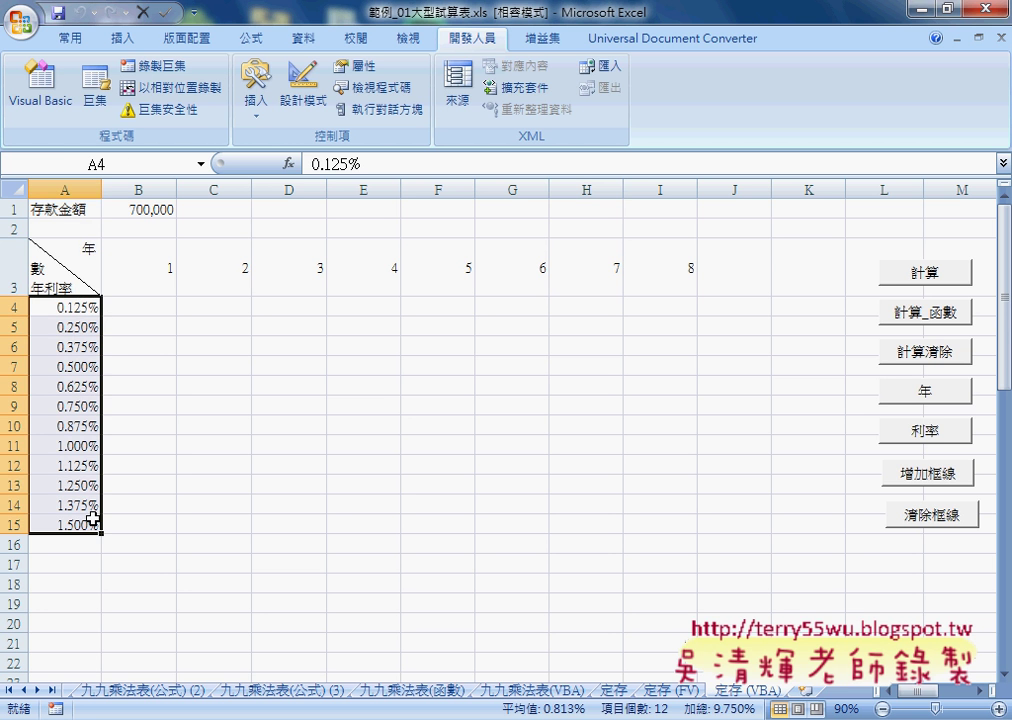
key(Delete)
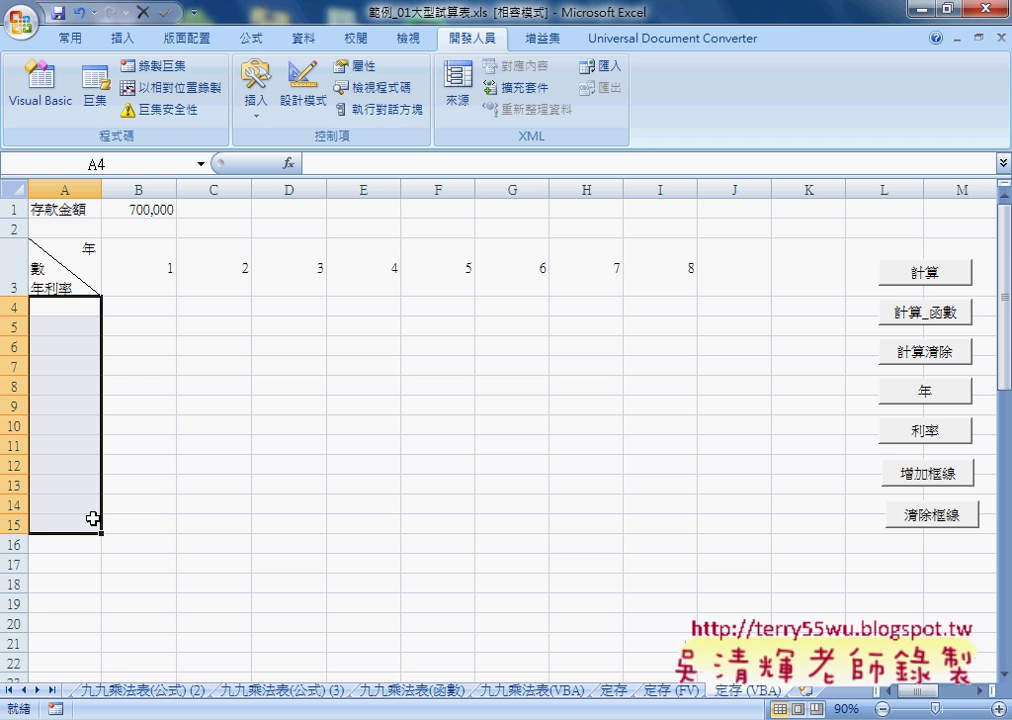
click(81, 306)
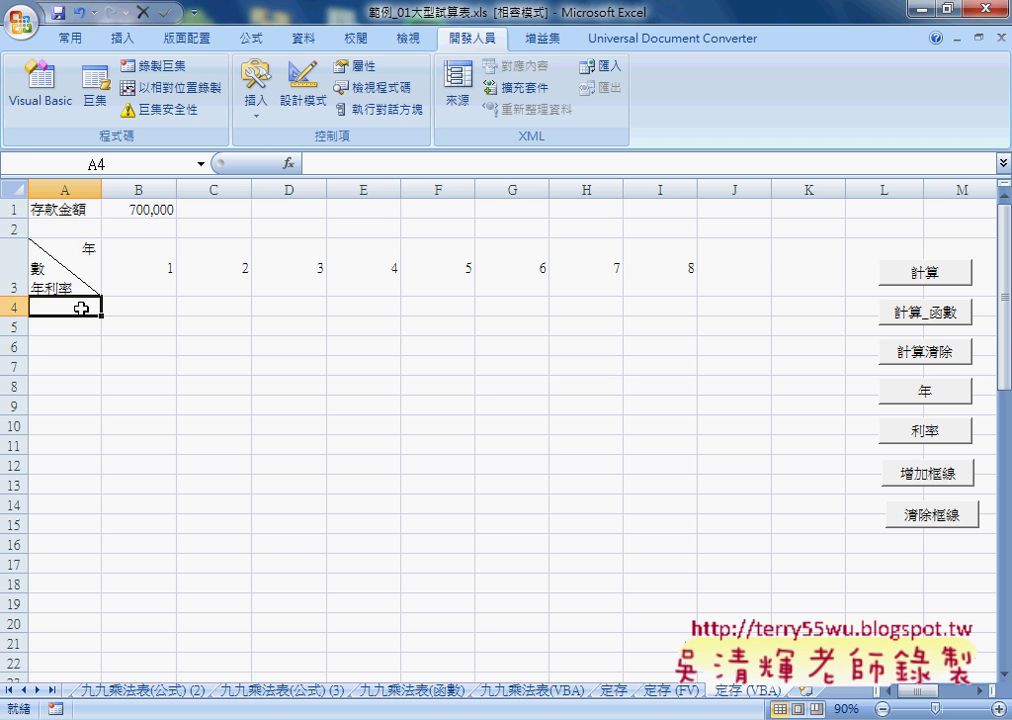
key(ctrl+q)
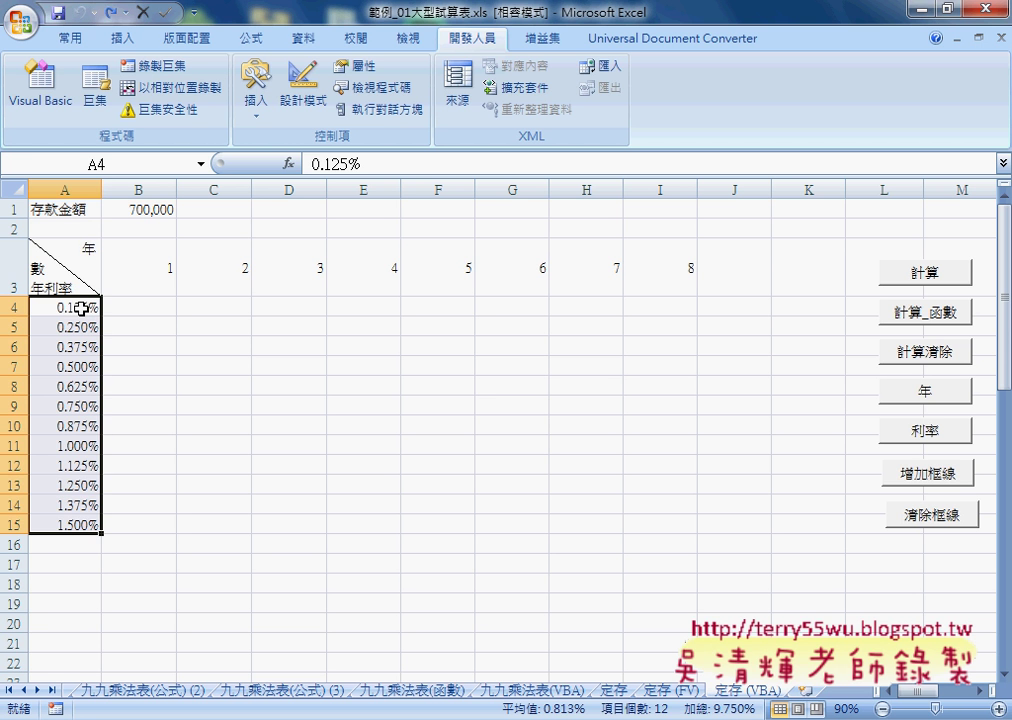
Open the 利率 macro's code in the VBA editor and move the window higher
right_click(915, 436)
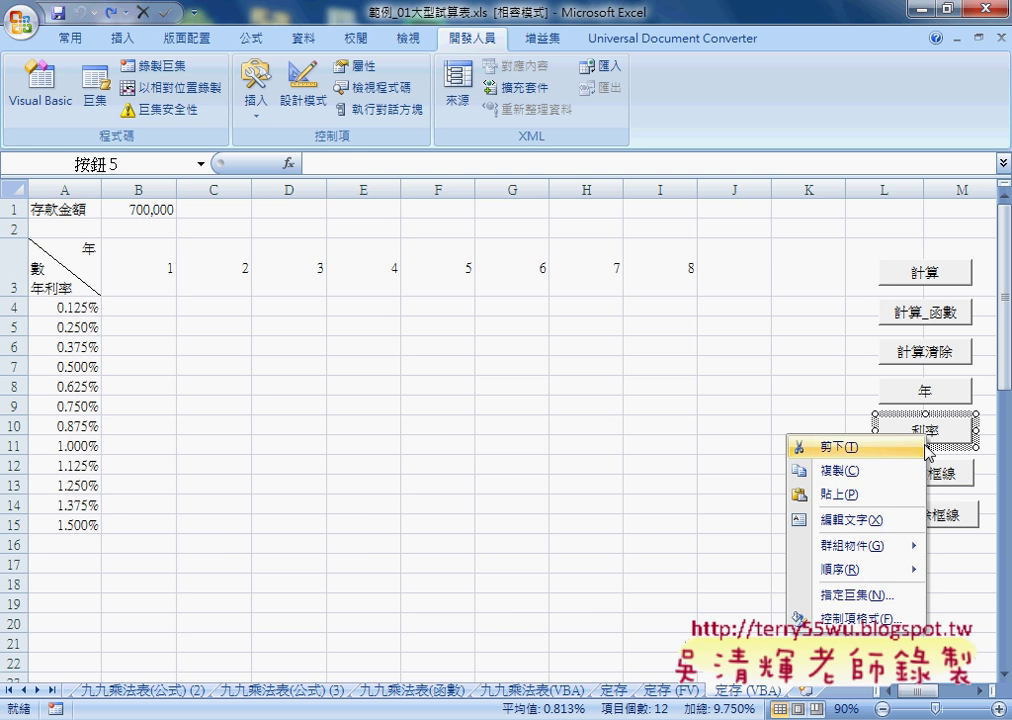
click(868, 595)
click(915, 510)
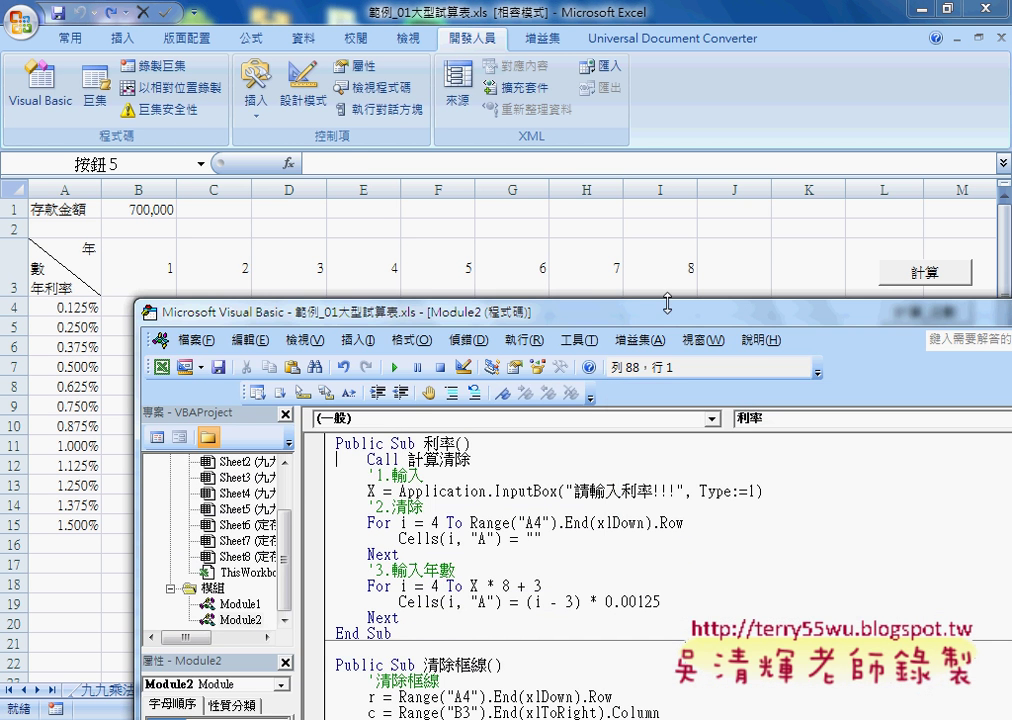
drag(613, 325, 693, 132)
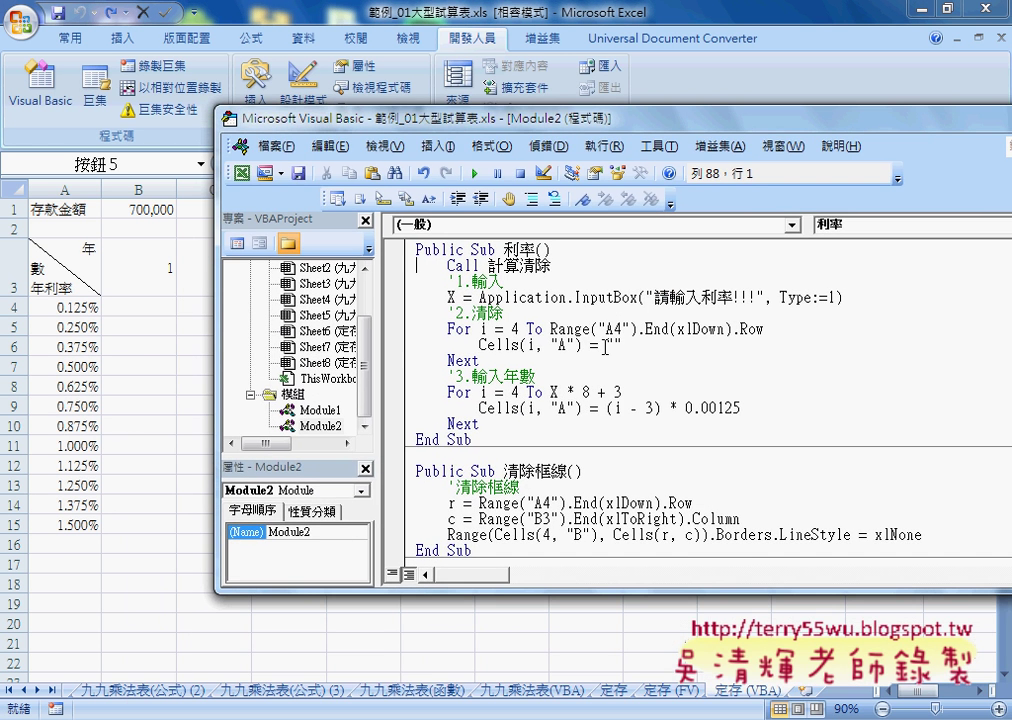
Highlight parts of the 利率 code, ending with X * 8 in the For line
click(456, 297)
click(586, 297)
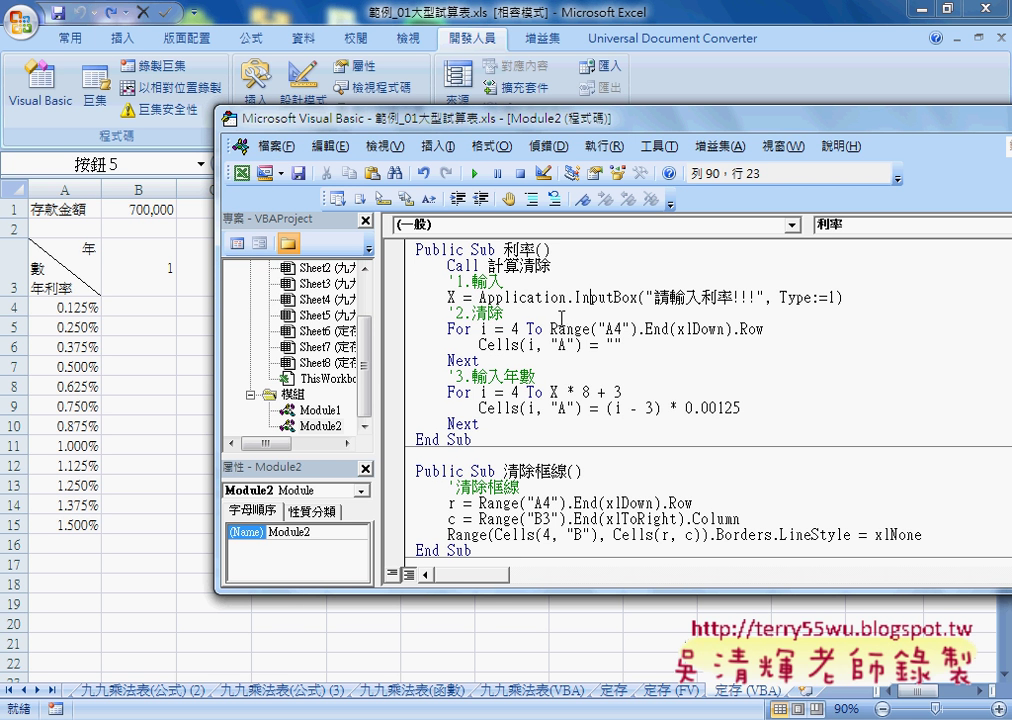
double_click(482, 328)
drag(457, 376, 537, 377)
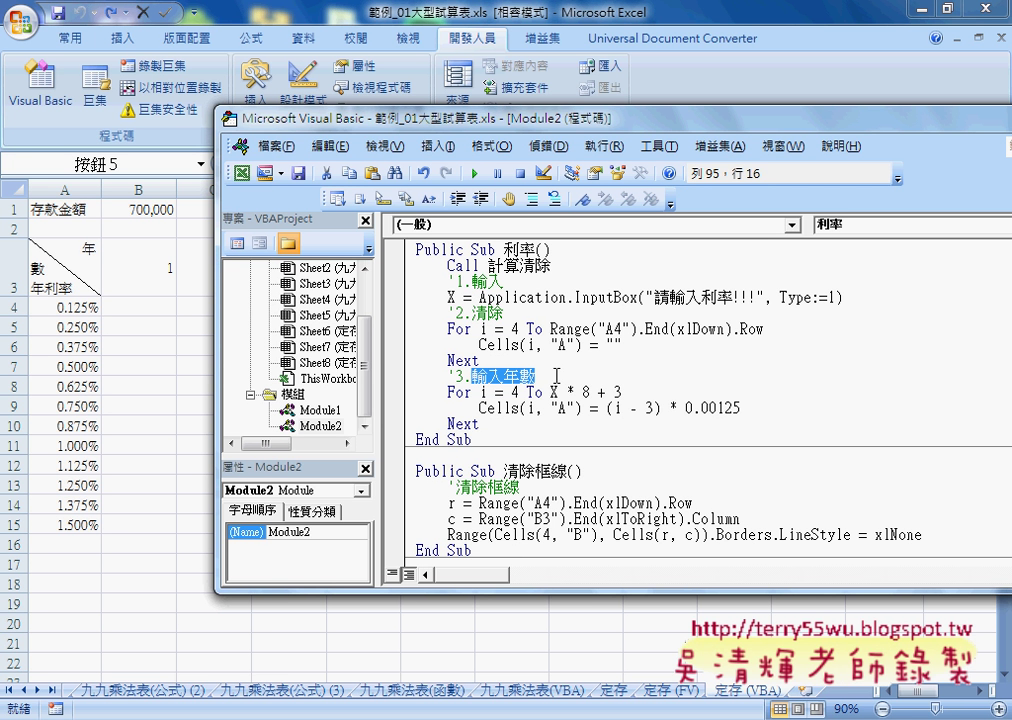
double_click(588, 392)
key(shift+Left)
key(shift+Left)
key(shift+Left)
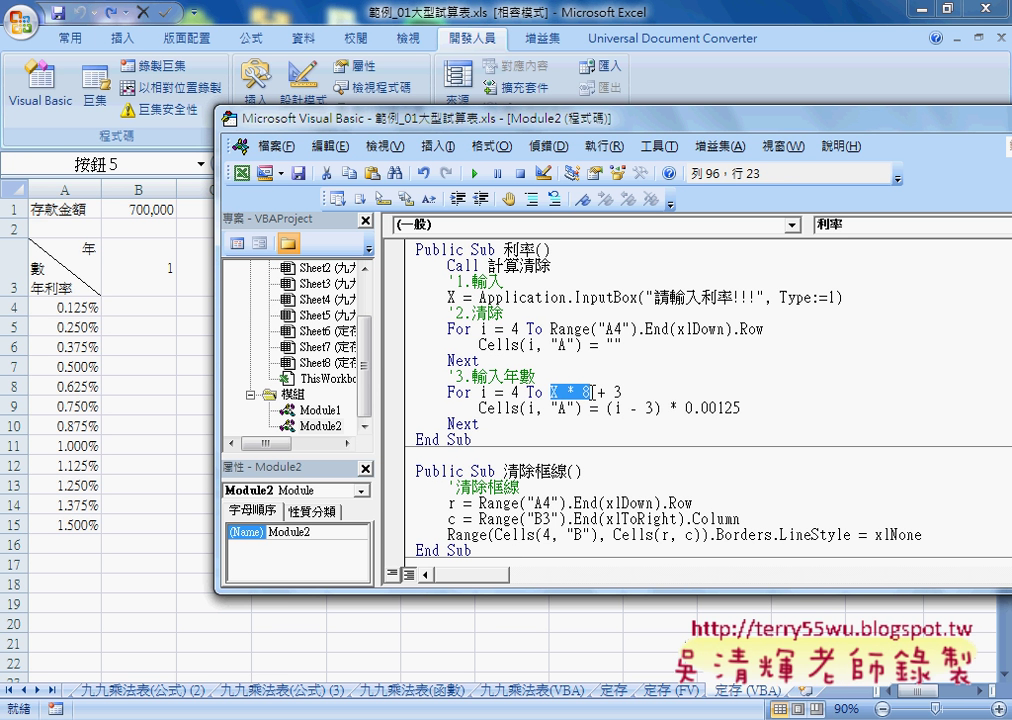
drag(592, 392, 594, 396)
drag(55, 313, 92, 313)
drag(480, 401, 590, 402)
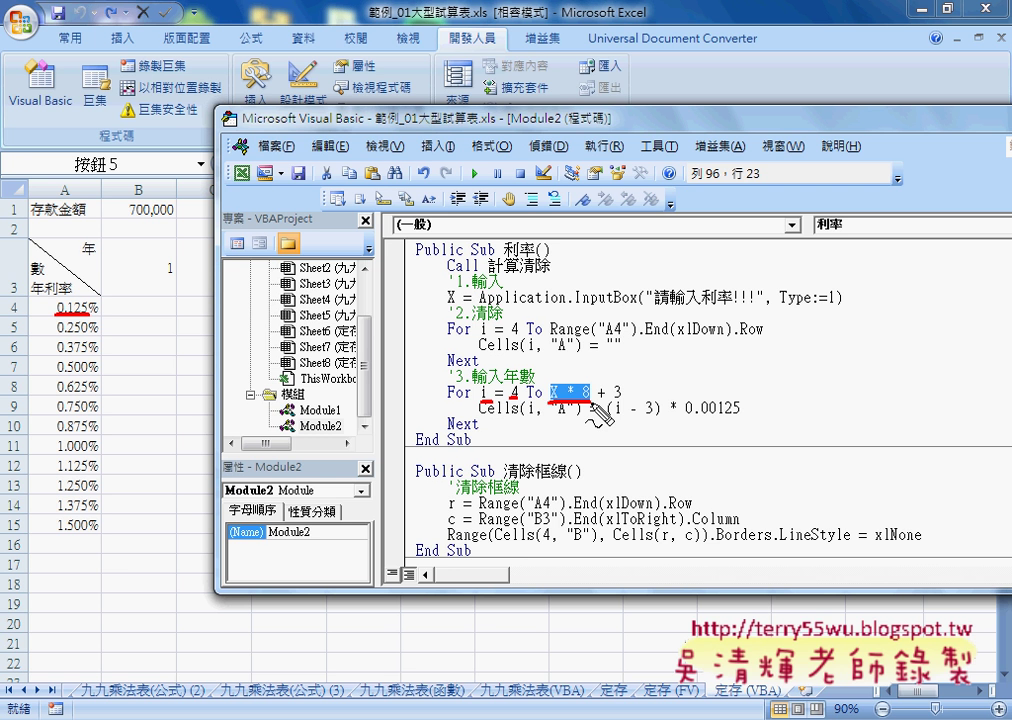
drag(553, 367, 572, 386)
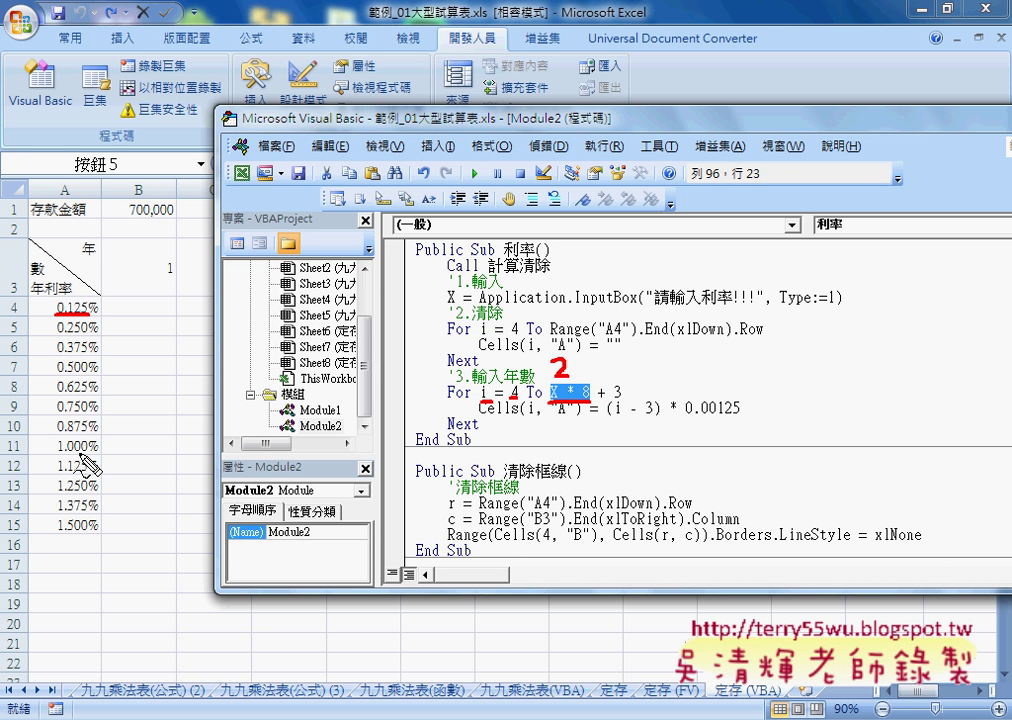
drag(77, 453, 107, 453)
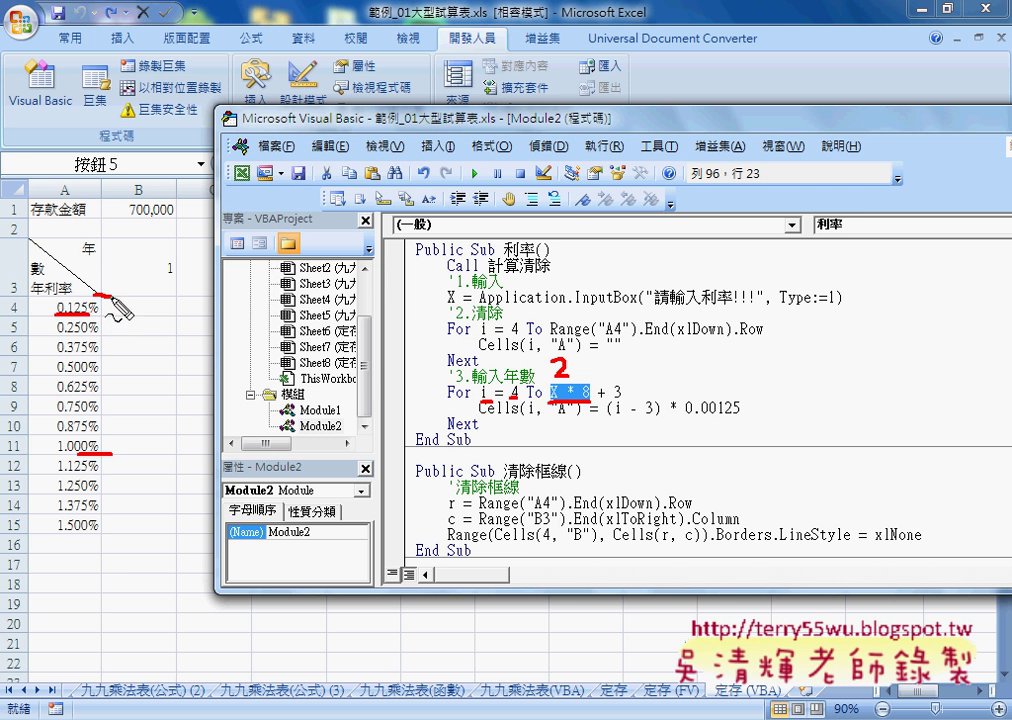
drag(98, 296, 112, 297)
mouse_move(125, 357)
mouse_down()
mouse_move(118, 377)
mouse_move(113, 356)
mouse_up()
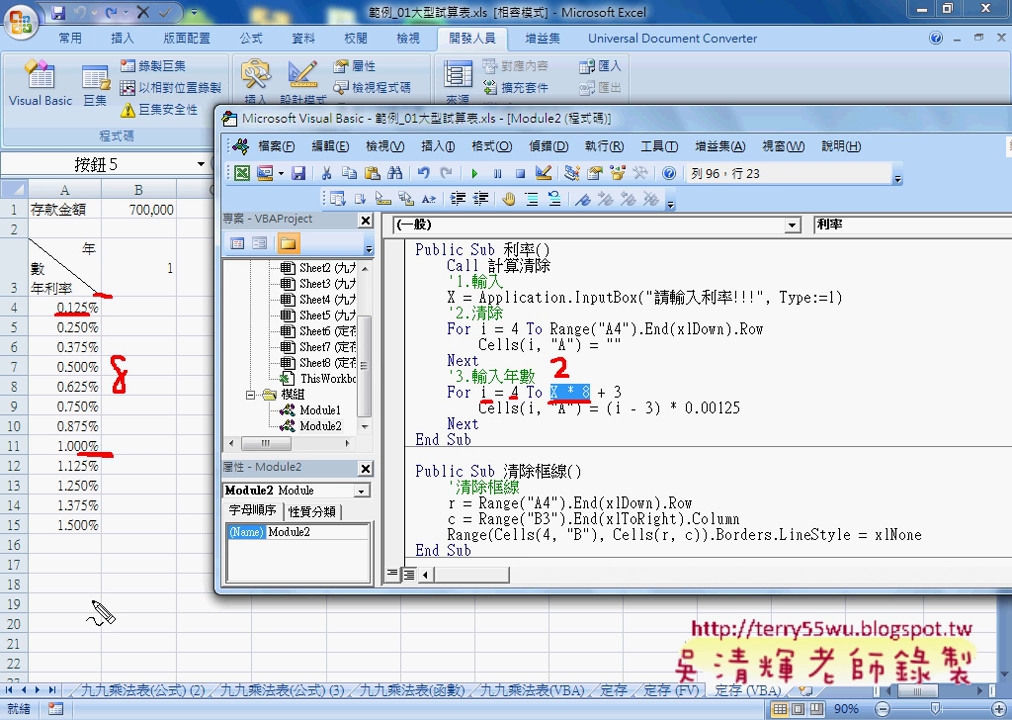
drag(88, 616, 120, 615)
mouse_move(138, 552)
mouse_down()
mouse_move(132, 520)
mouse_move(147, 552)
mouse_up()
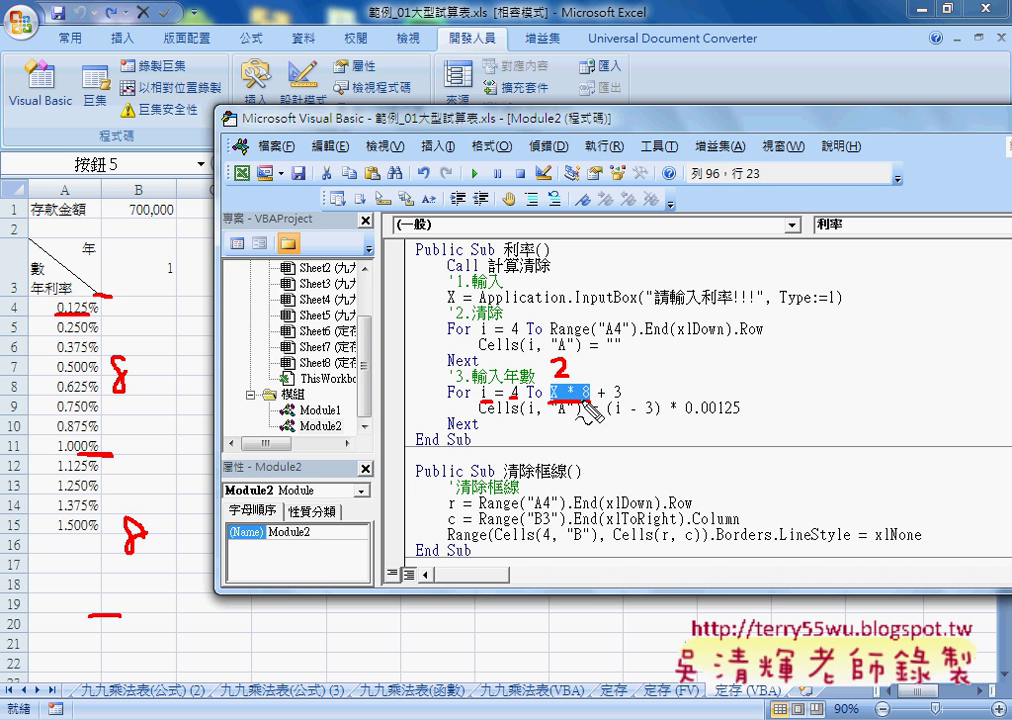
drag(597, 402, 628, 400)
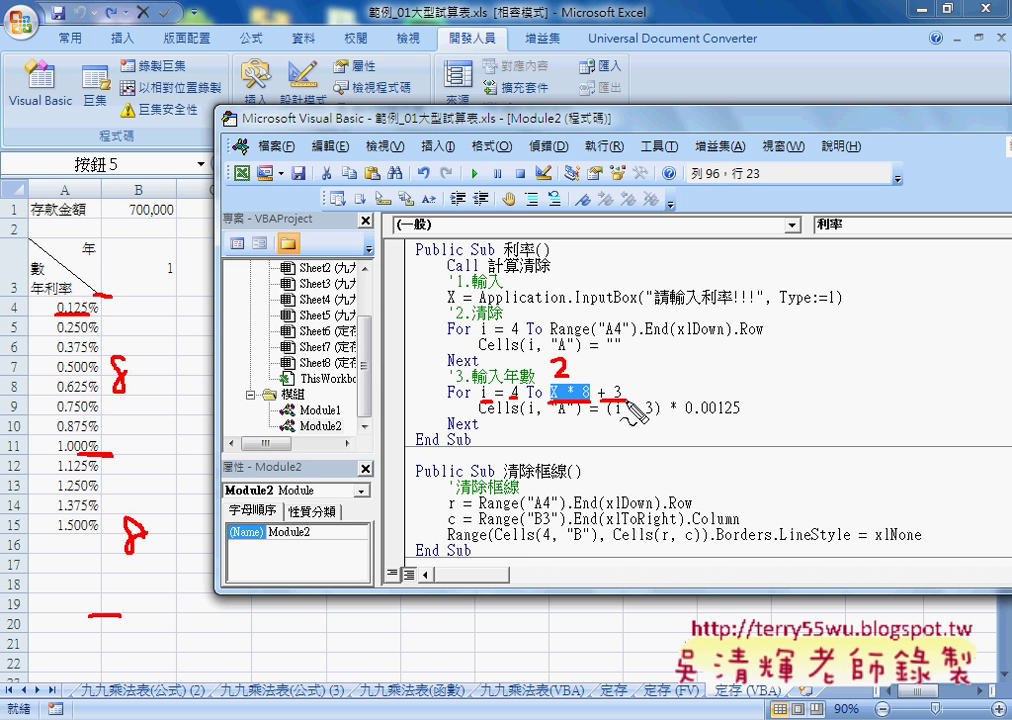
drag(15, 296, 65, 294)
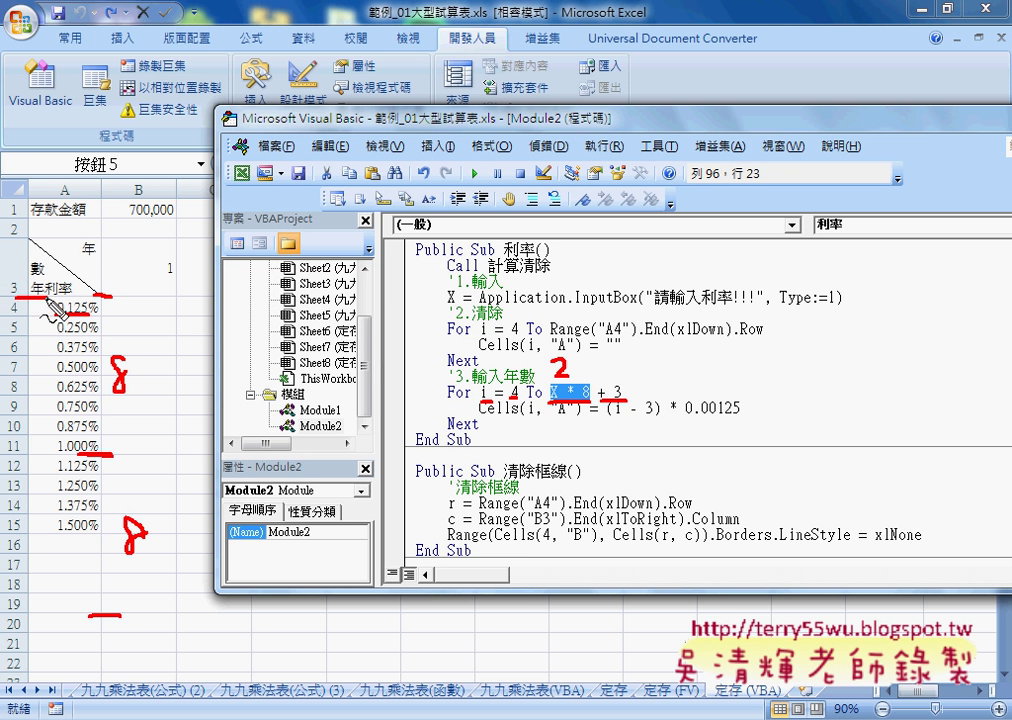
drag(50, 240, 88, 250)
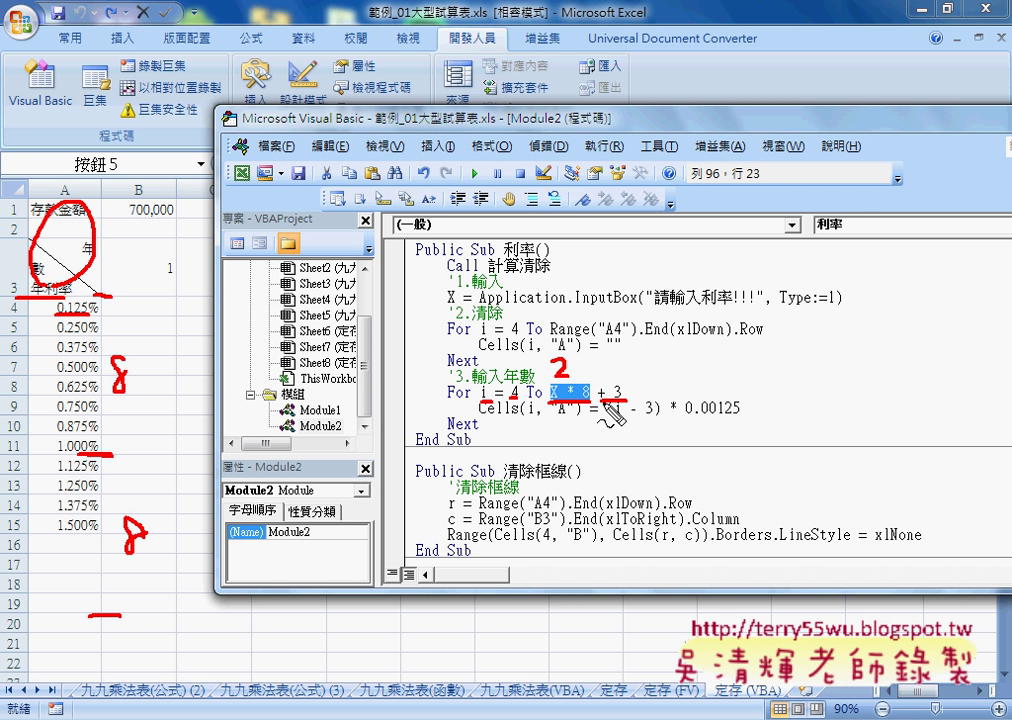
key(Escape)
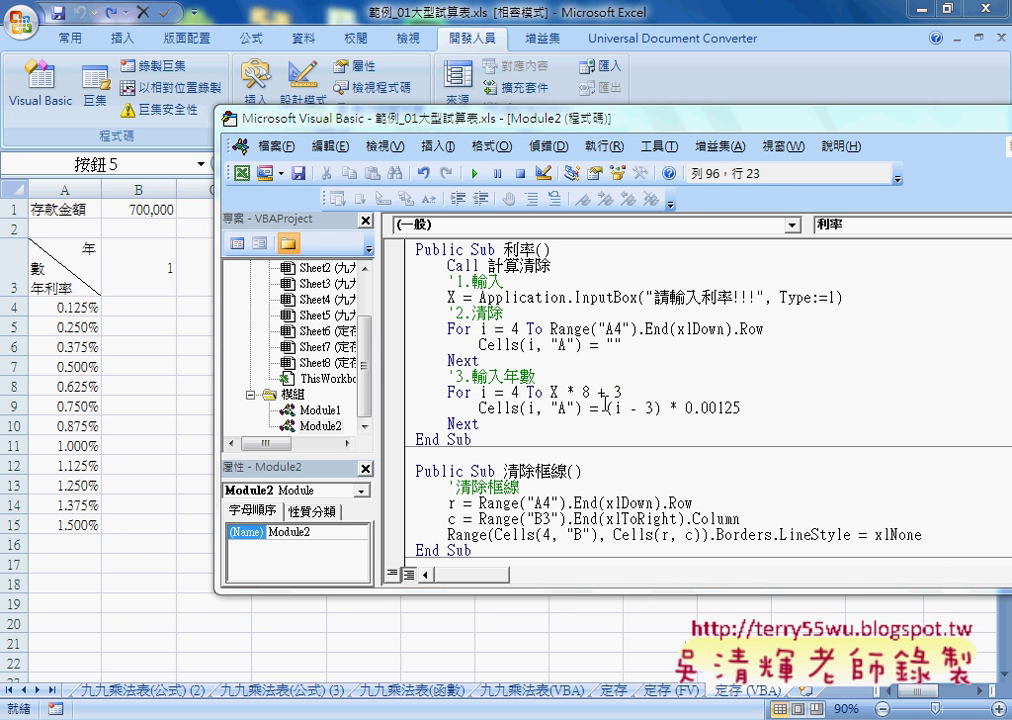
drag(582, 408, 480, 408)
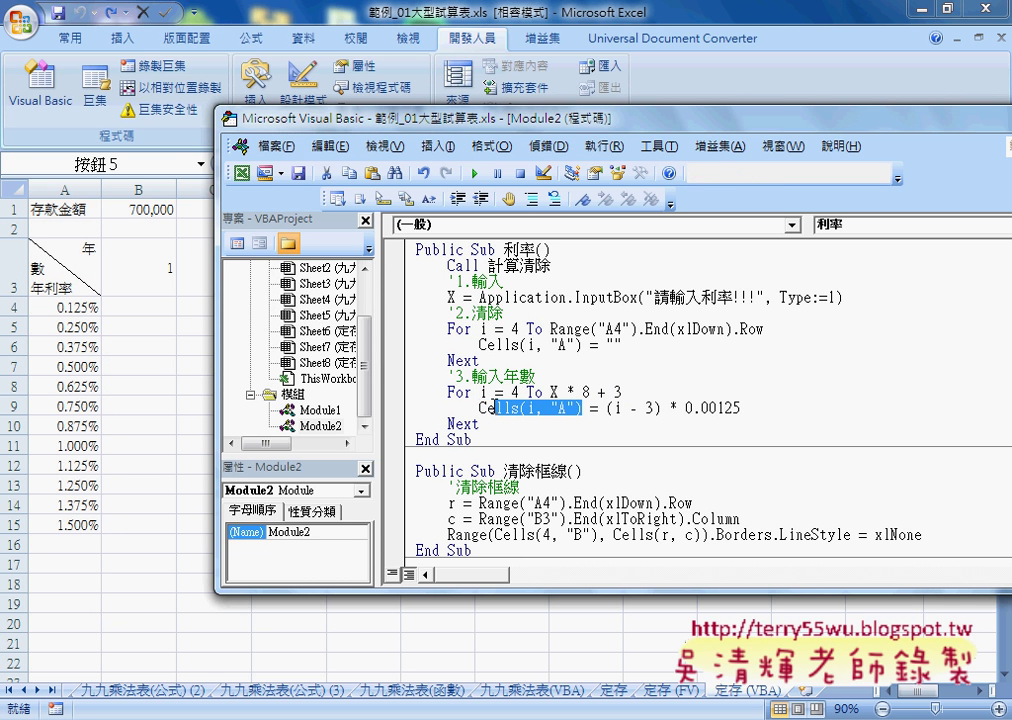
click(619, 409)
double_click(619, 409)
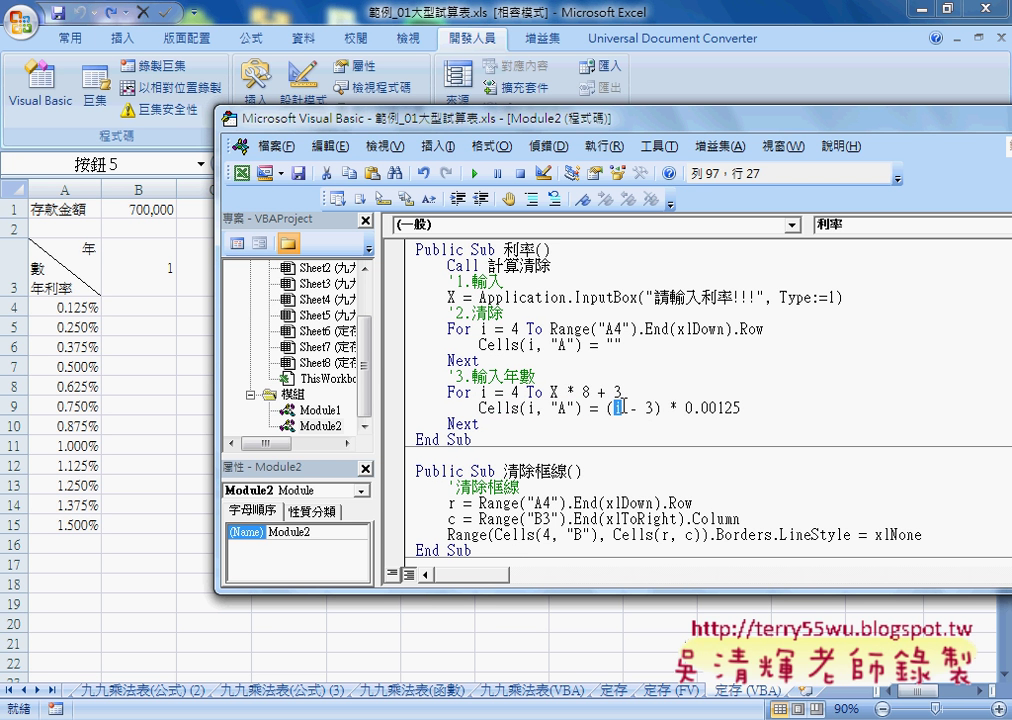
drag(619, 408, 654, 408)
mouse_move(654, 408)
mouse_down()
mouse_move(717, 421)
mouse_move(600, 410)
mouse_move(646, 424)
mouse_up()
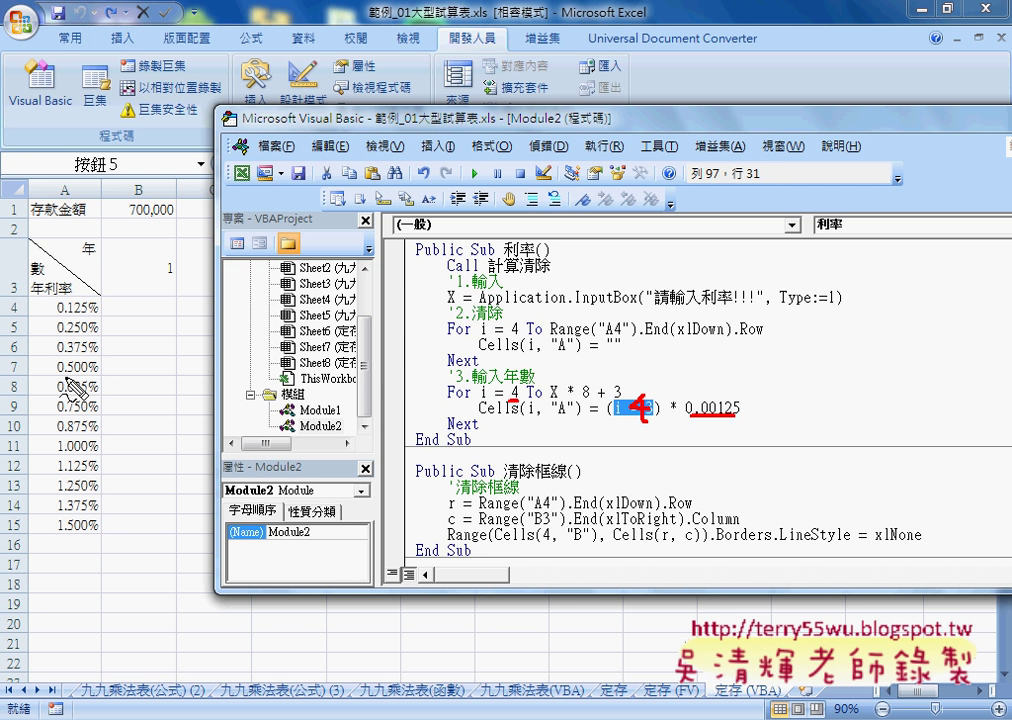
drag(60, 378, 97, 377)
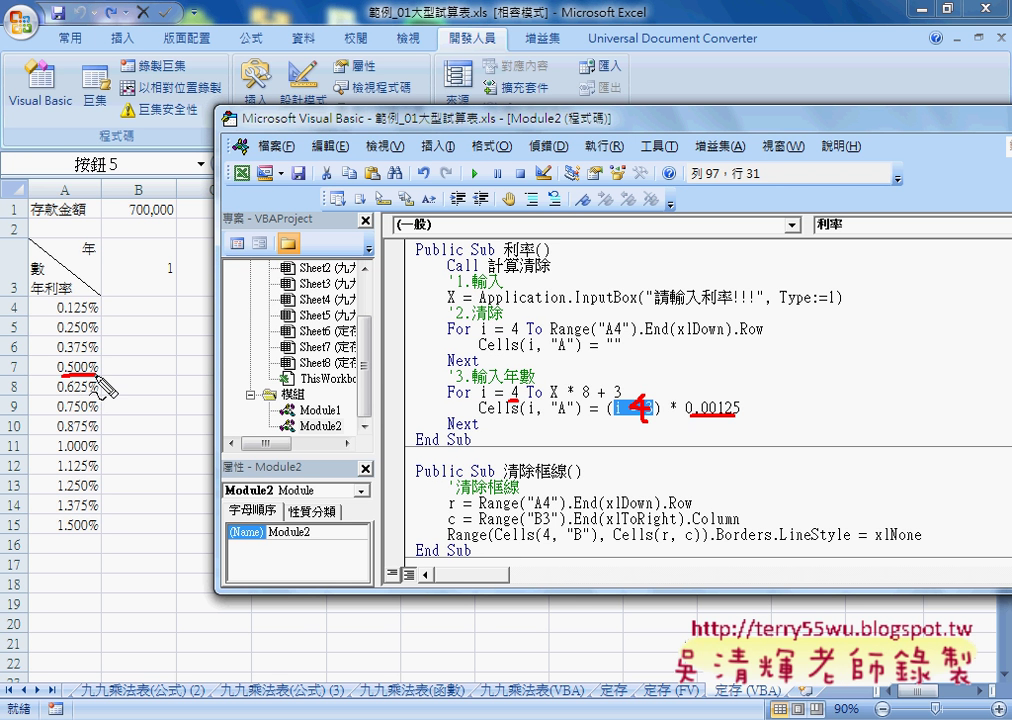
drag(98, 378, 70, 378)
key(Escape)
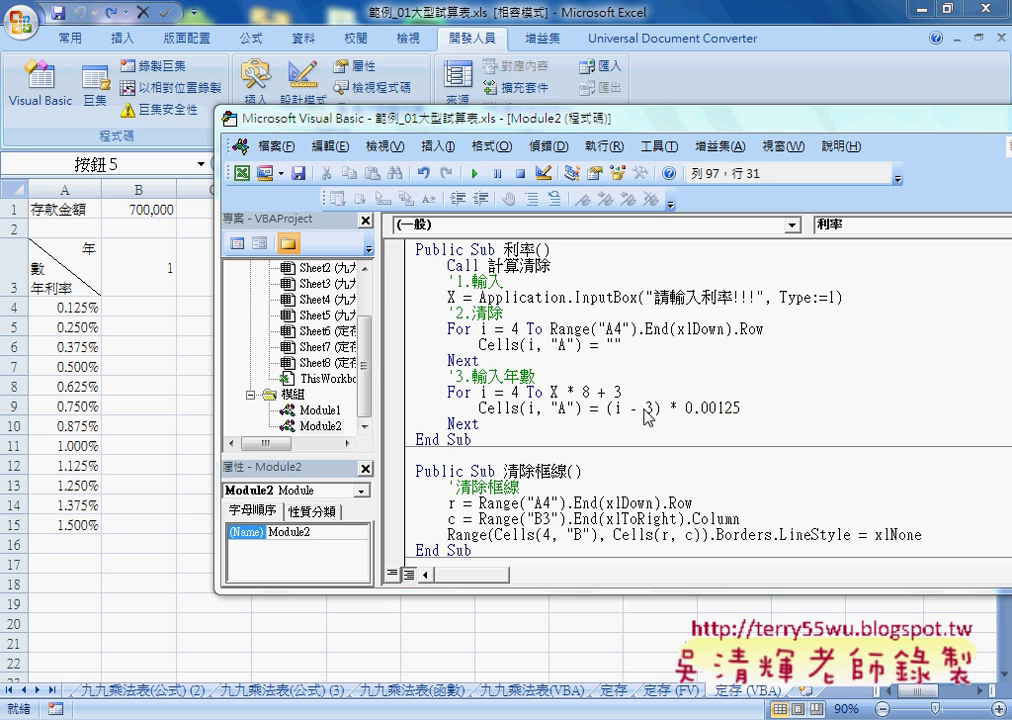
drag(686, 407, 753, 407)
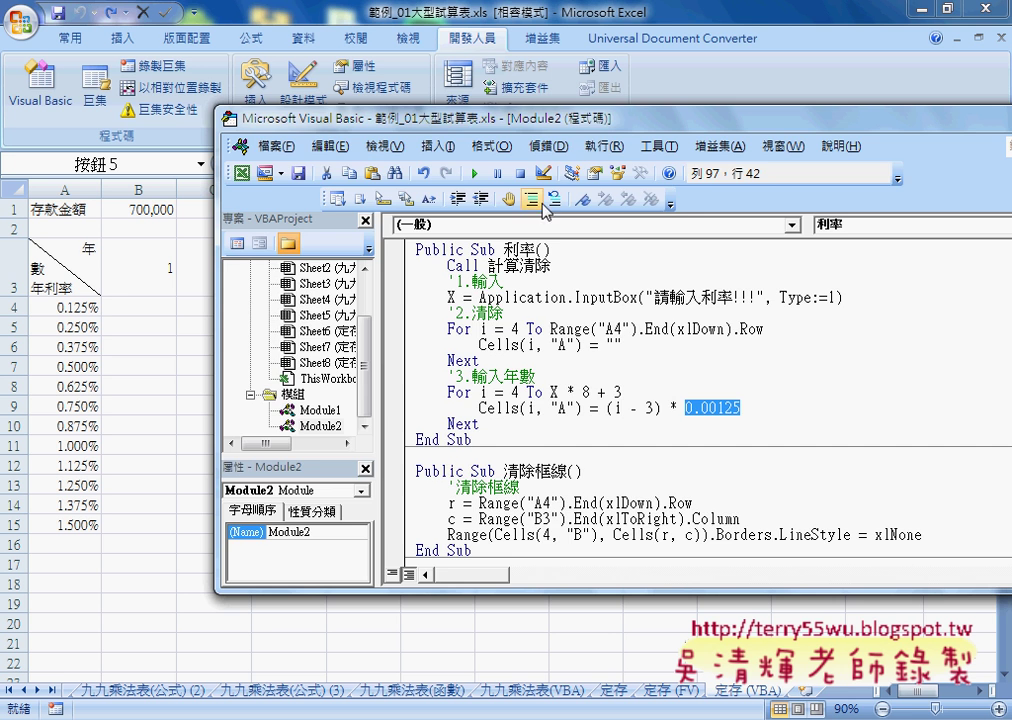
Run the 利率 macro with 2, then with 3, to extend the rate list
click(660, 104)
key(Escape)
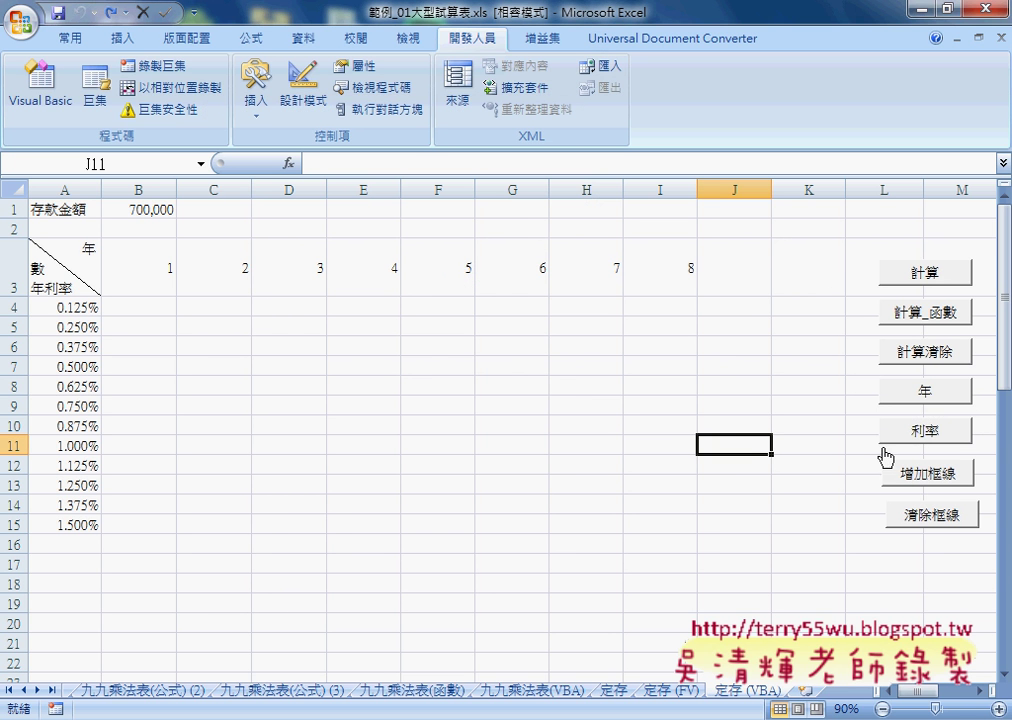
click(906, 440)
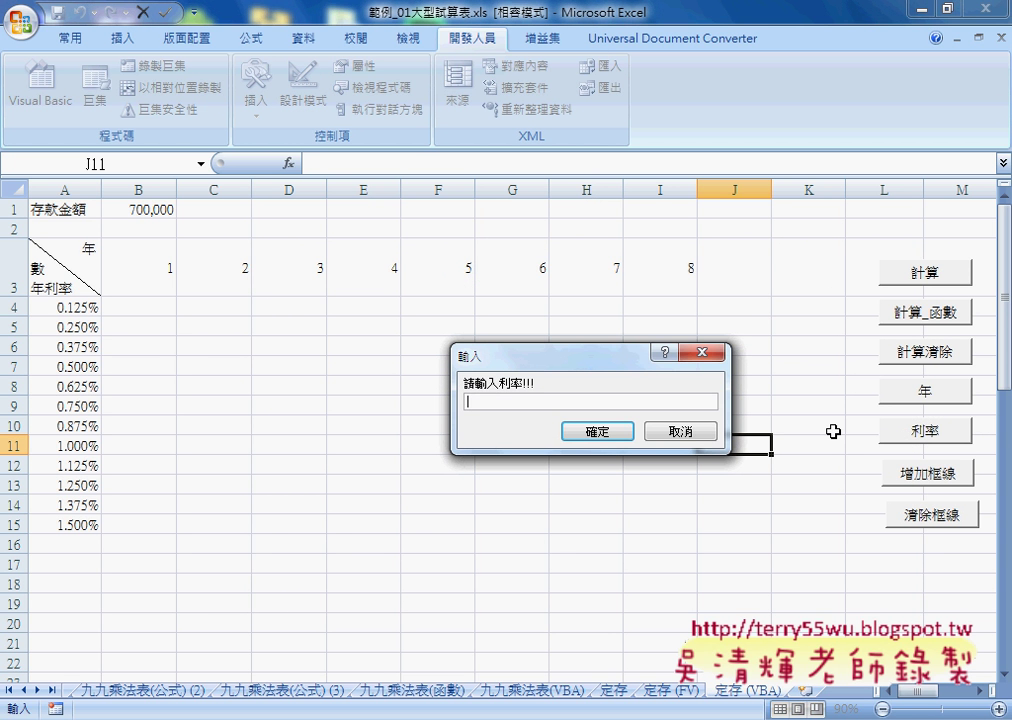
text(2)
click(584, 433)
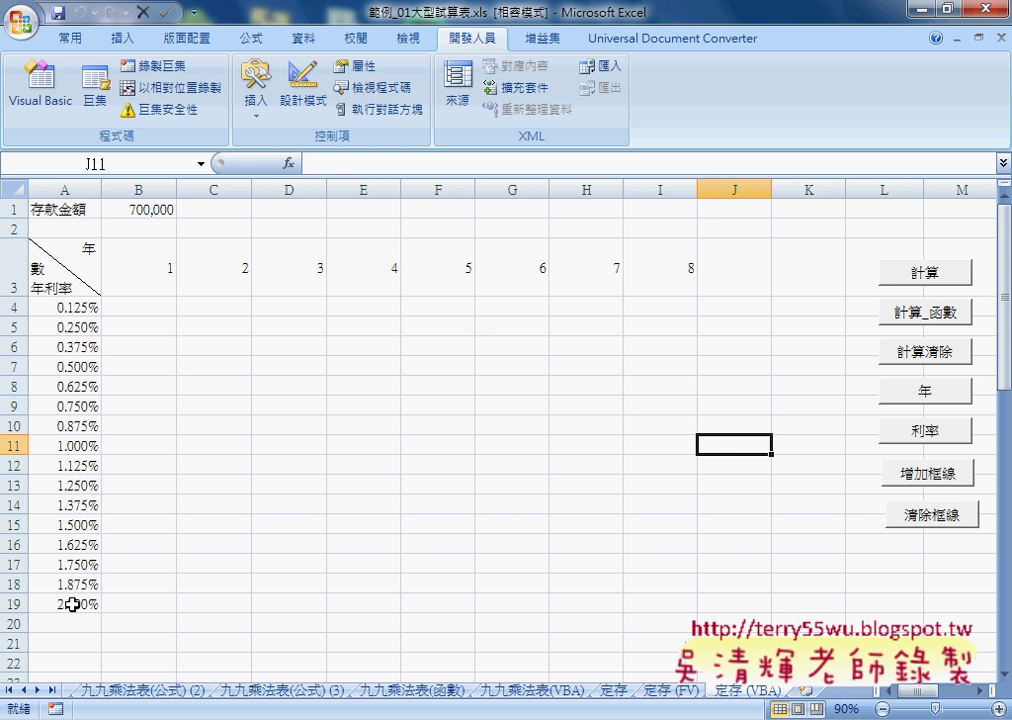
click(913, 428)
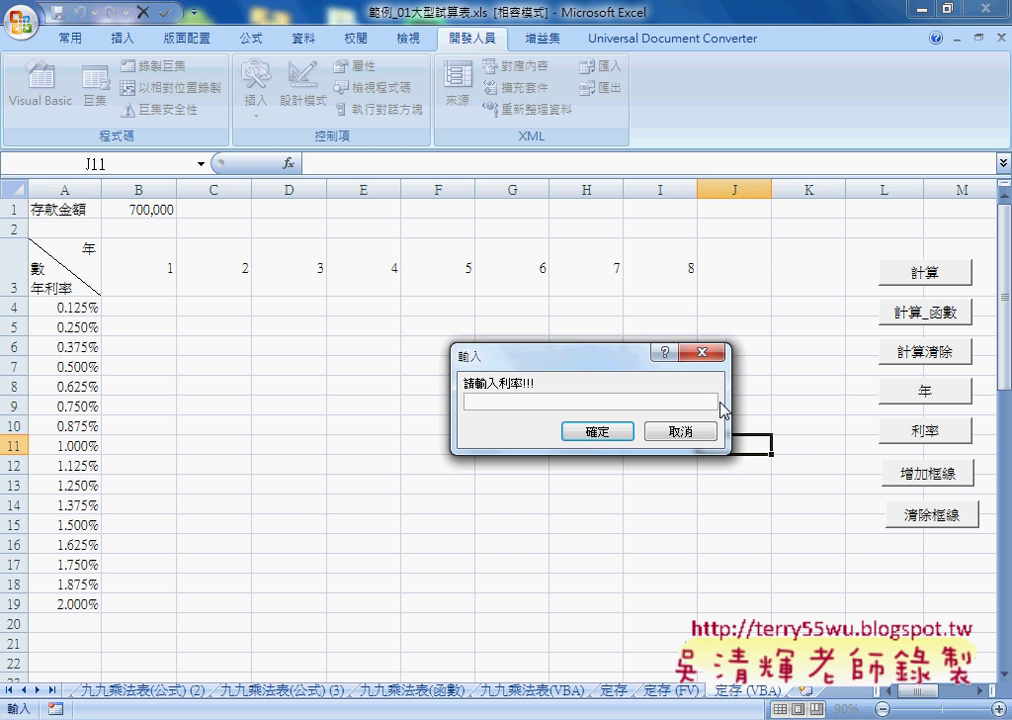
text(3)
key(Return)
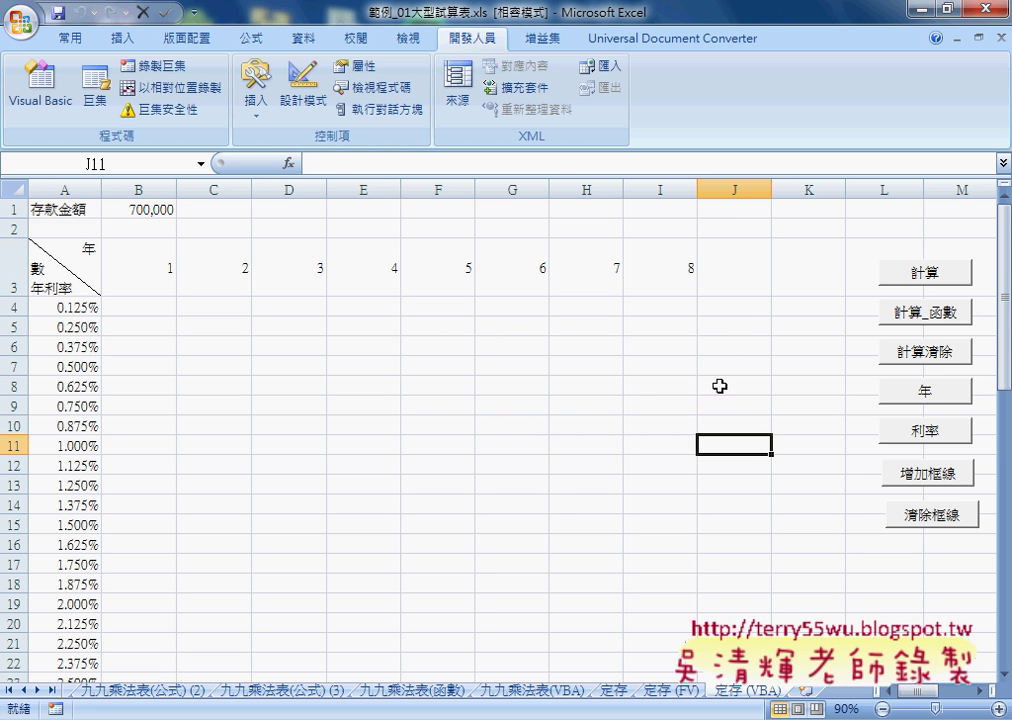
scroll(72, 524, down, 3)
scroll(72, 524, down, 1)
scroll(75, 522, up, 4)
Toggle the red borders on the rate table twice with 增加框線 and 清除框線
click(933, 478)
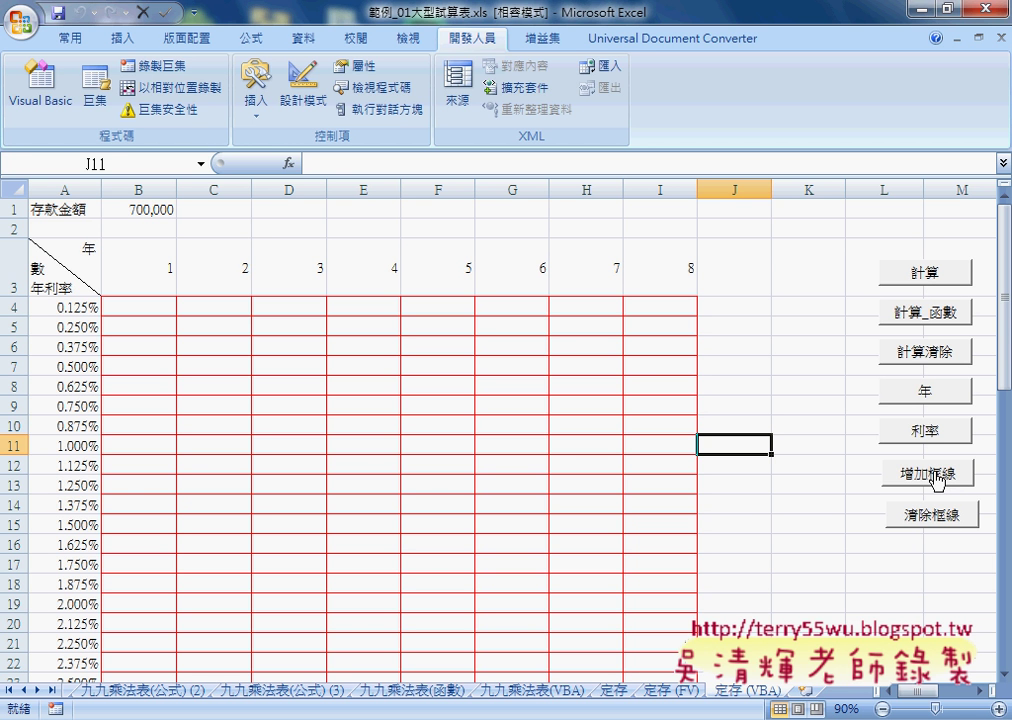
click(933, 518)
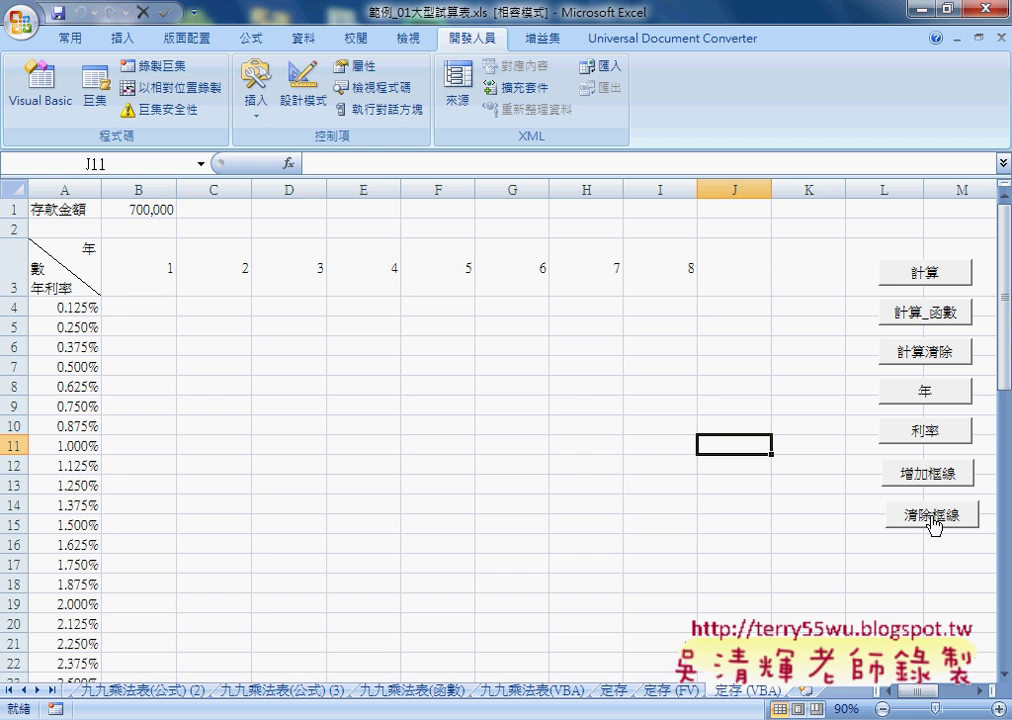
click(935, 478)
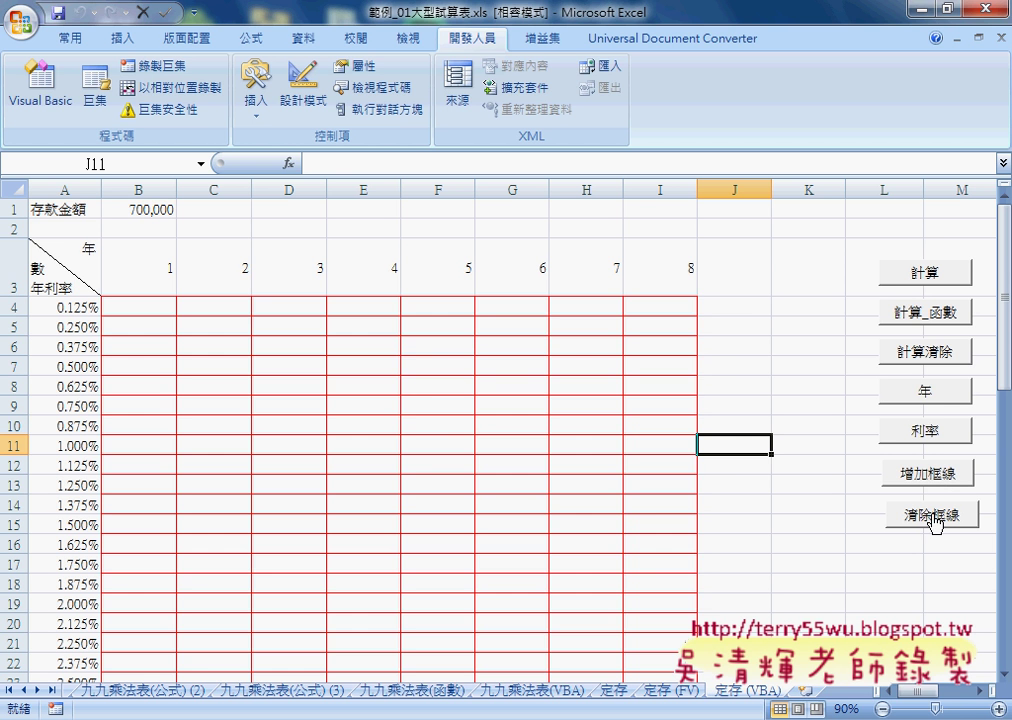
click(913, 512)
Run 利率 with 2, then add and clear red borders around B4:I19
click(898, 430)
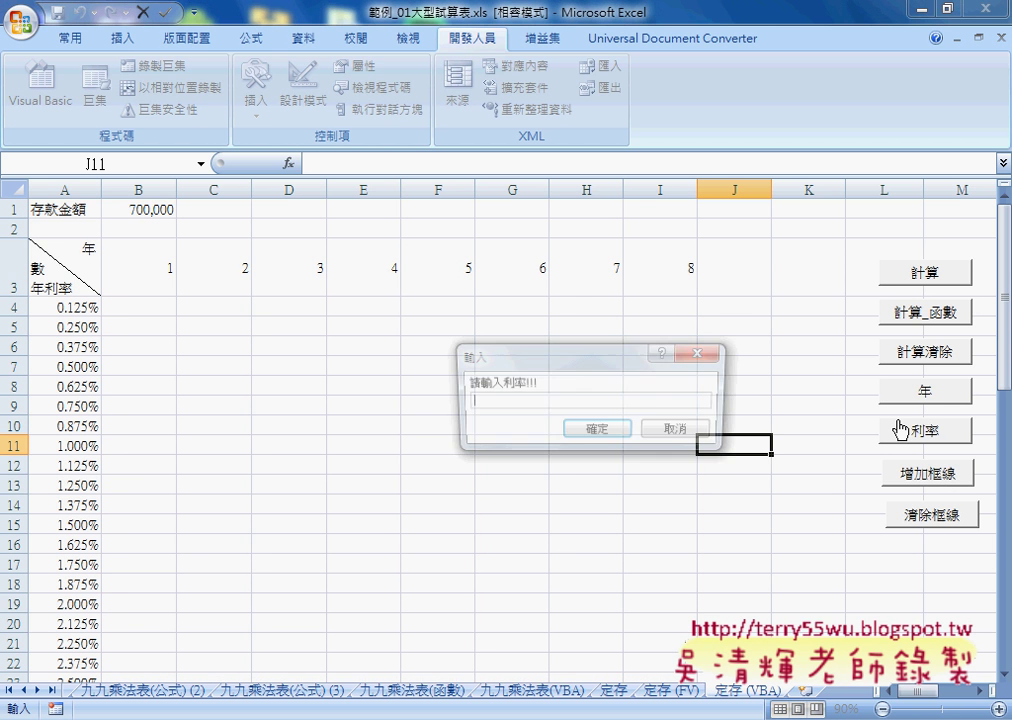
text(2)
key(Return)
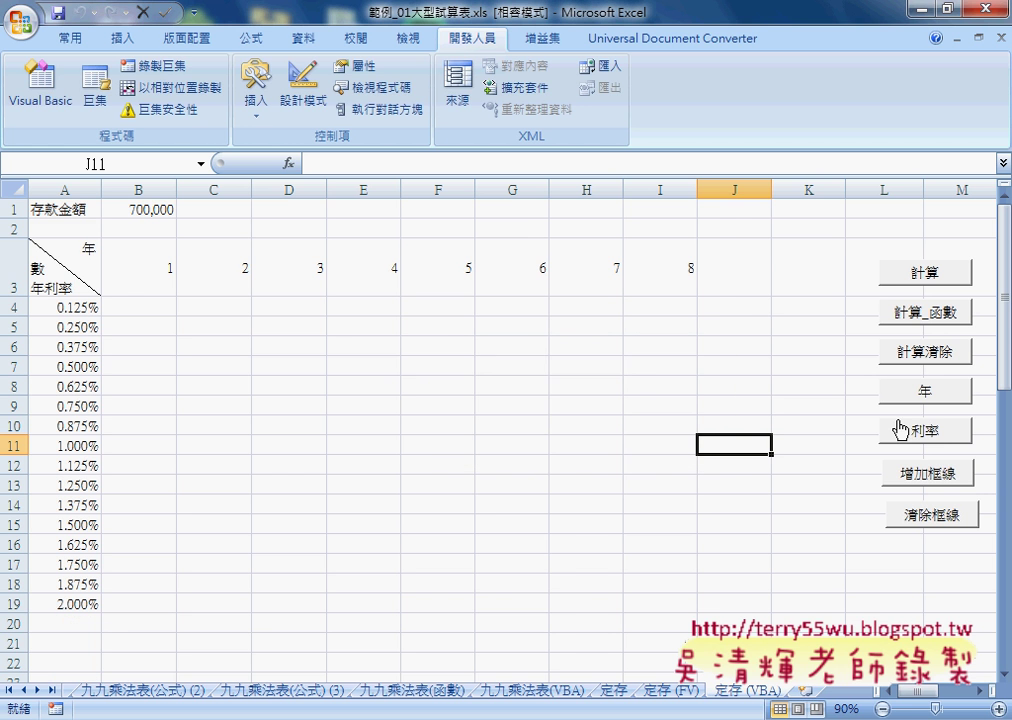
click(908, 474)
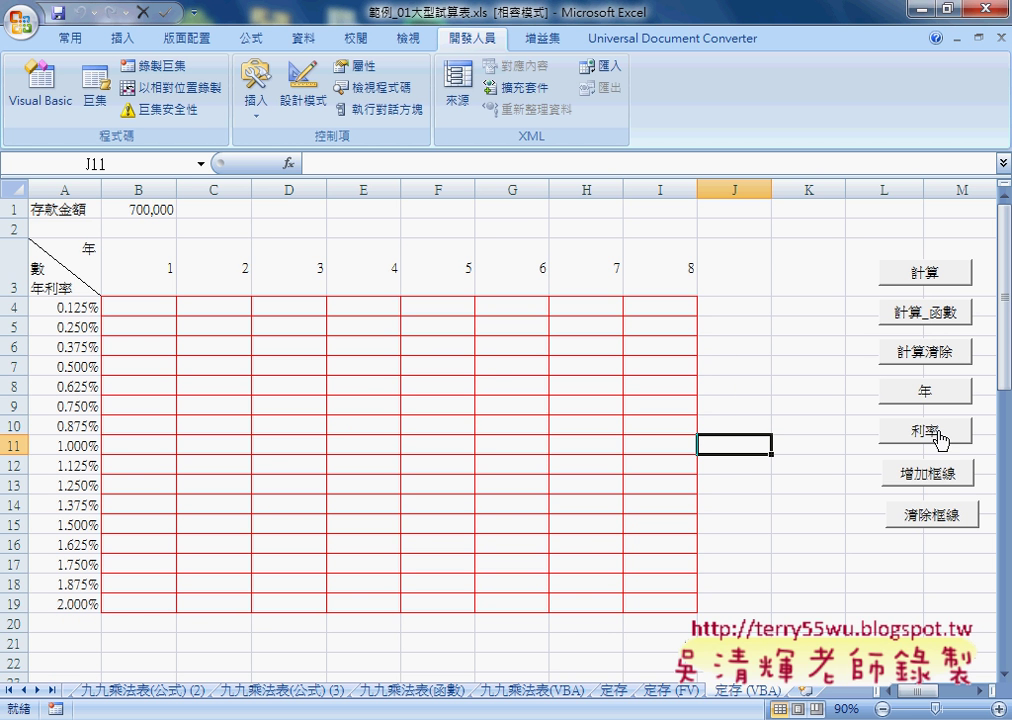
click(906, 524)
Run 利率 with 1 so rates end at 1.000%, then add red borders around B4:I11
click(885, 436)
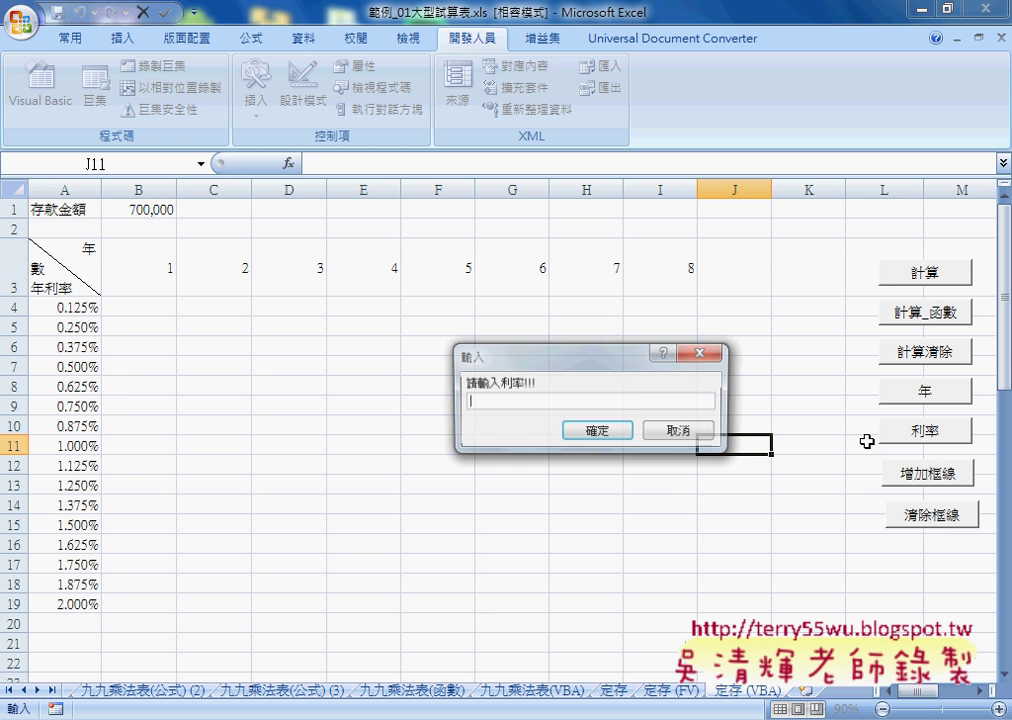
text(1)
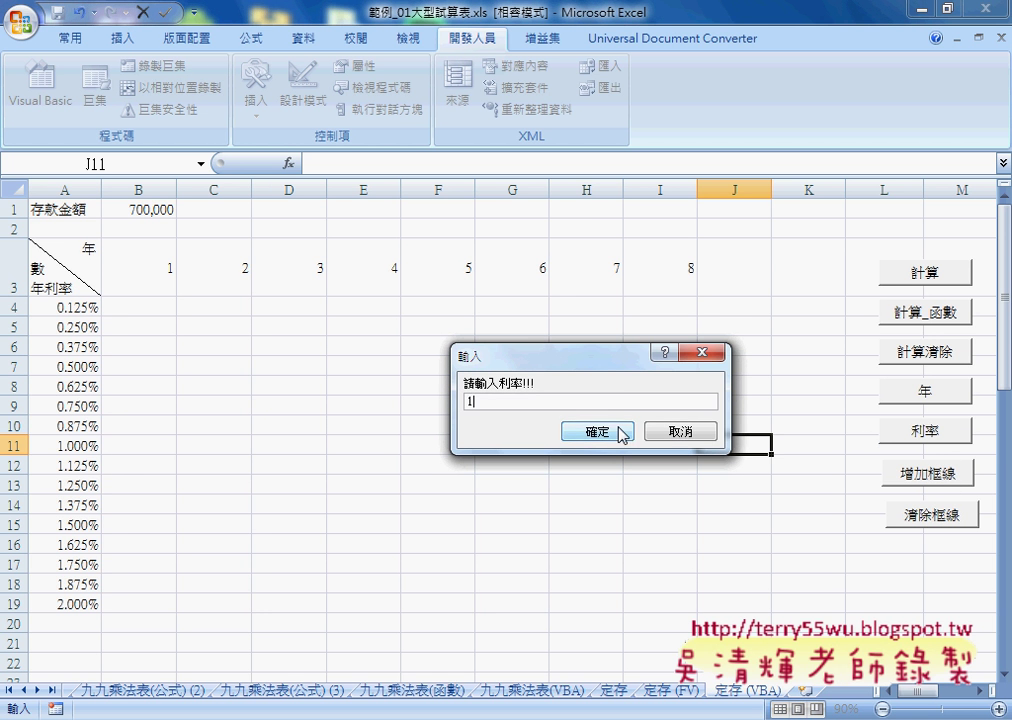
click(610, 430)
click(908, 478)
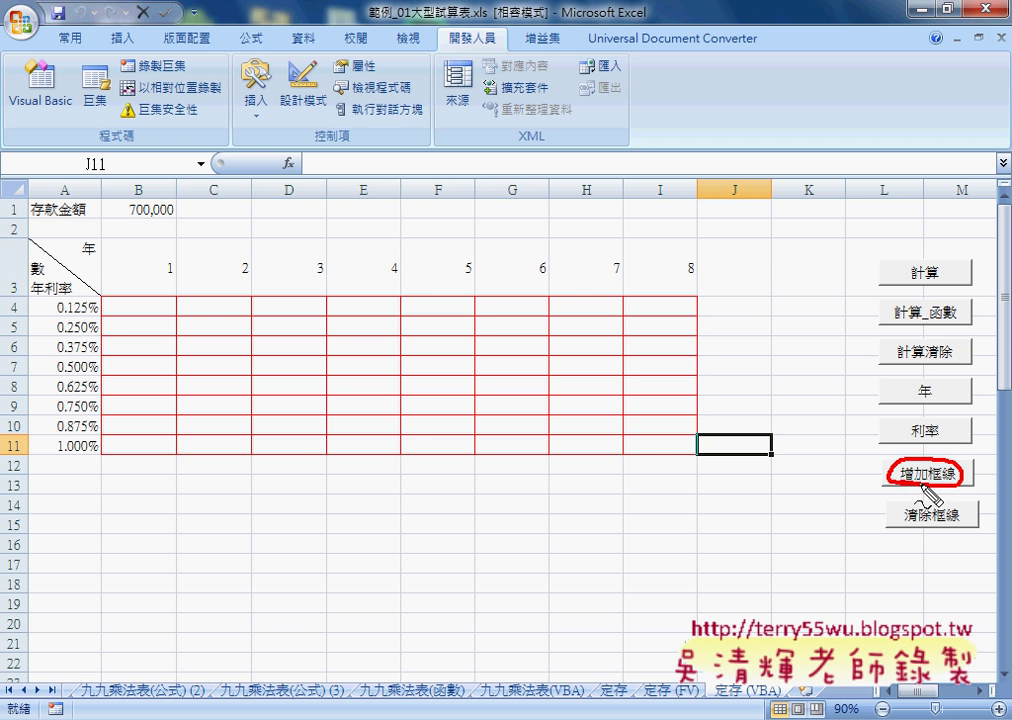
Rerun 增加框線, then open its code in the Visual Basic Editor
click(926, 488)
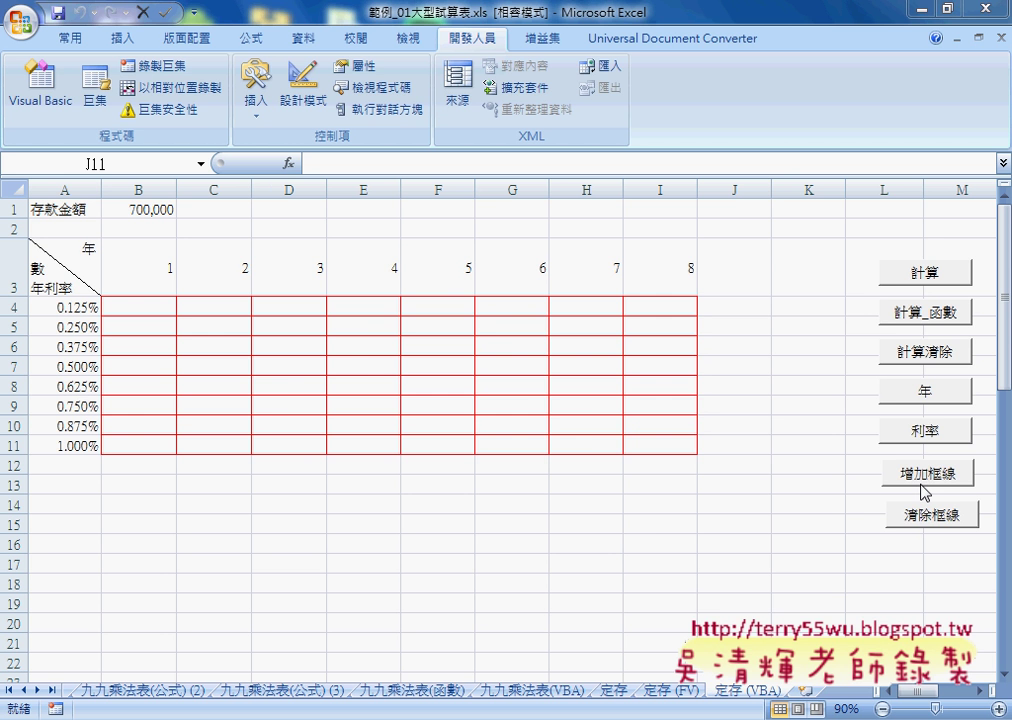
right_click(910, 476)
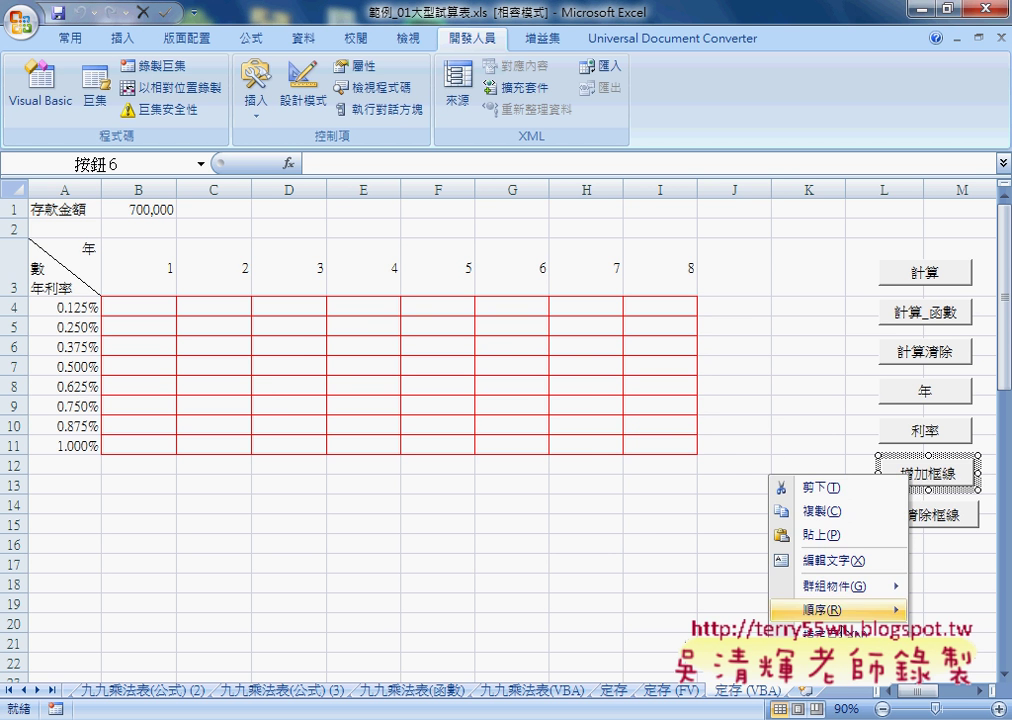
click(830, 630)
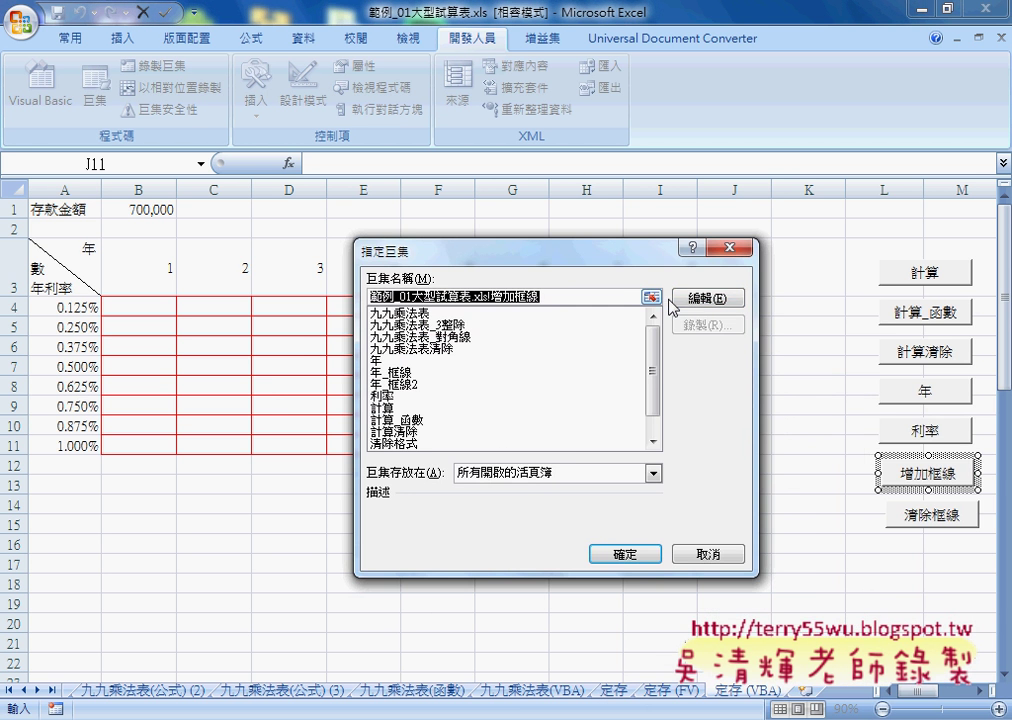
click(705, 298)
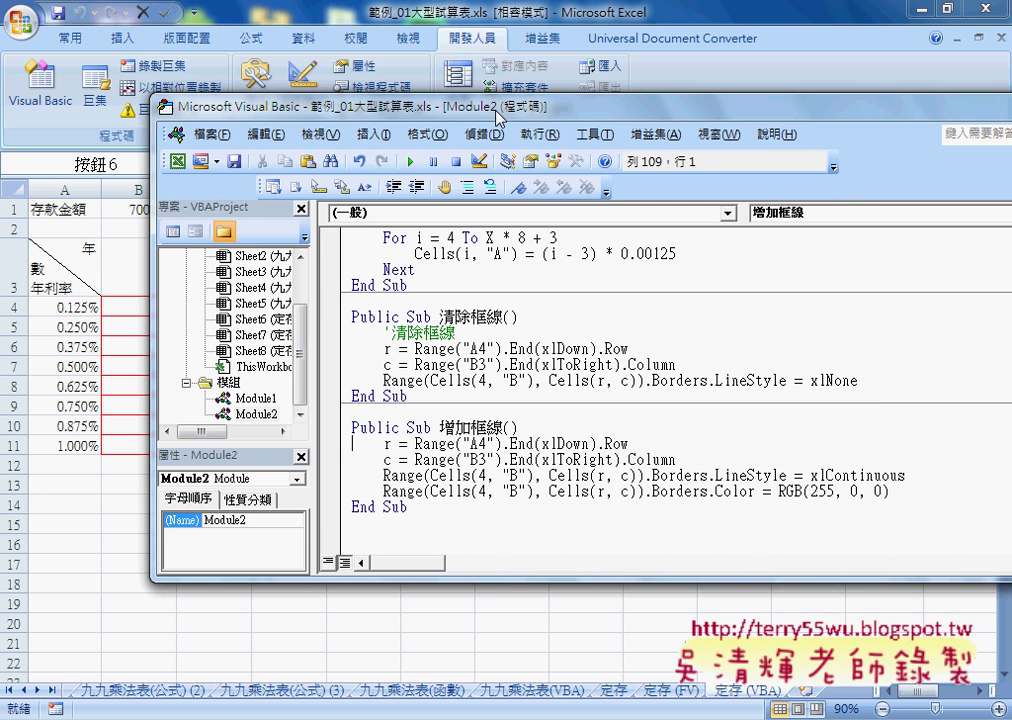
drag(430, 118, 356, 106)
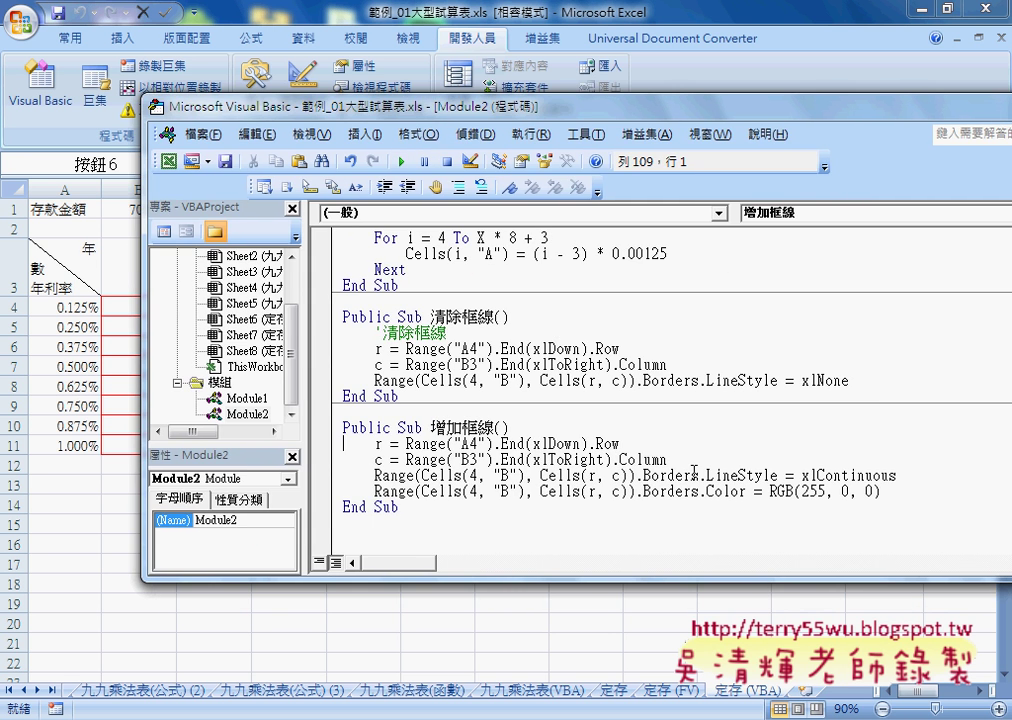
Highlight the Borders LineStyle, Color and RGB(255, 0, 0) parts of the 增加框線 code
drag(643, 476, 896, 476)
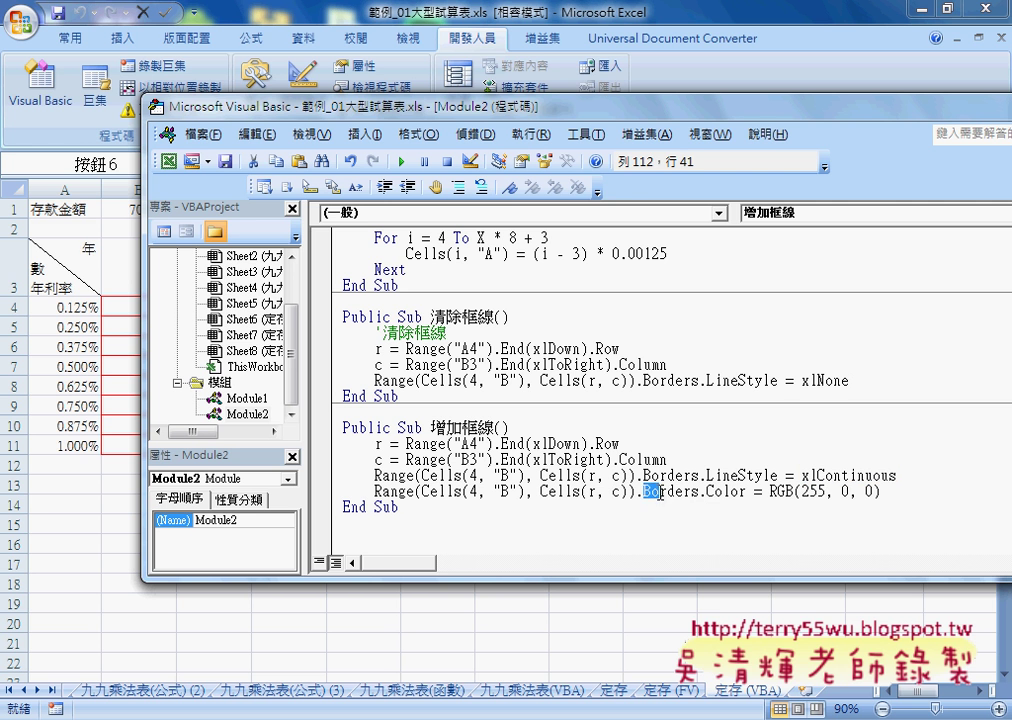
drag(643, 491, 738, 491)
drag(882, 491, 755, 491)
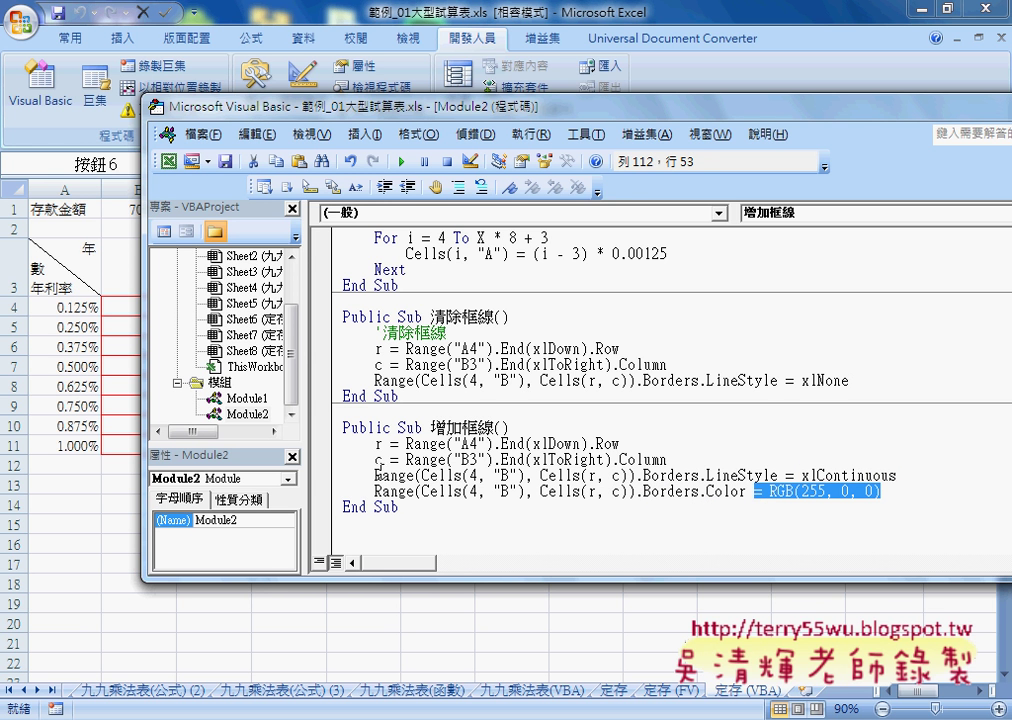
drag(374, 476, 414, 476)
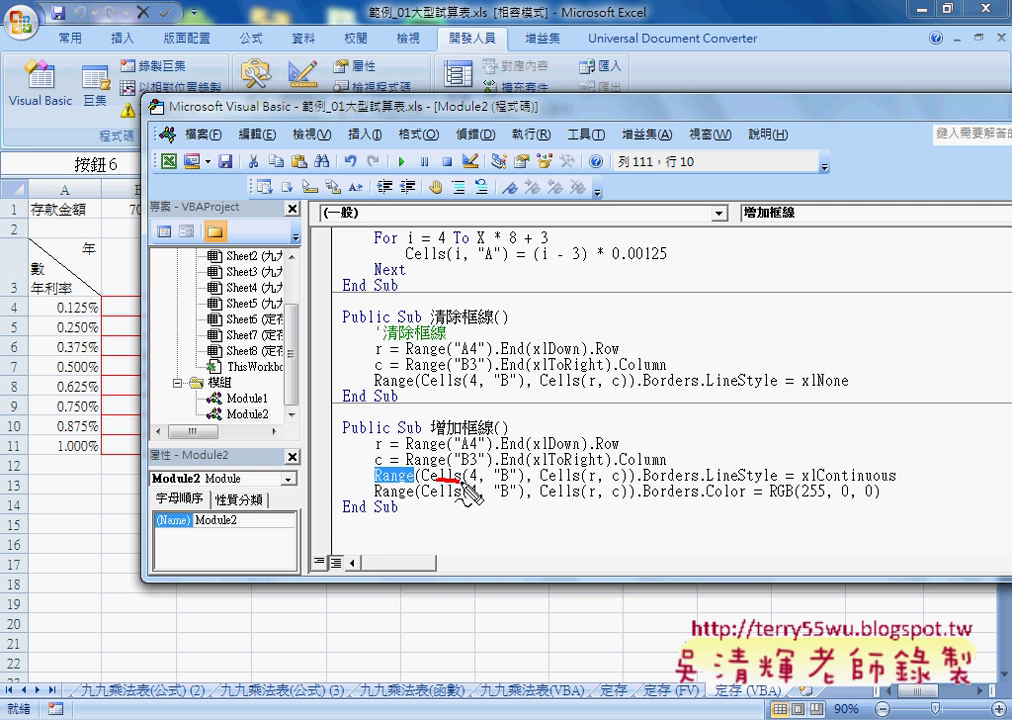
drag(436, 481, 474, 483)
drag(565, 484, 608, 485)
drag(436, 500, 474, 499)
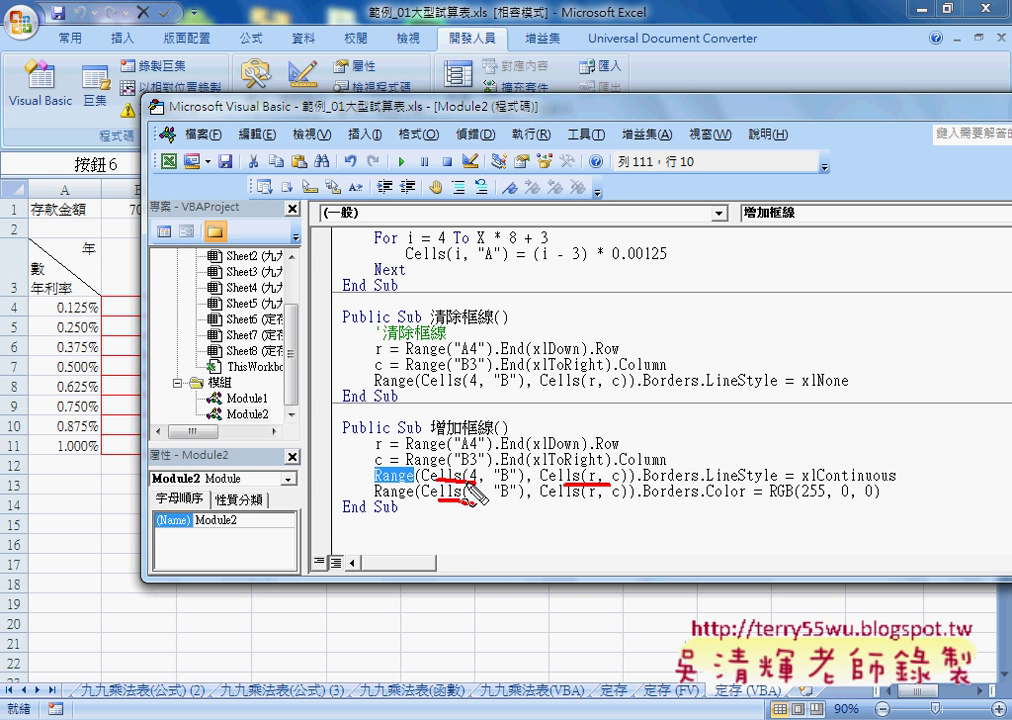
drag(548, 494, 590, 493)
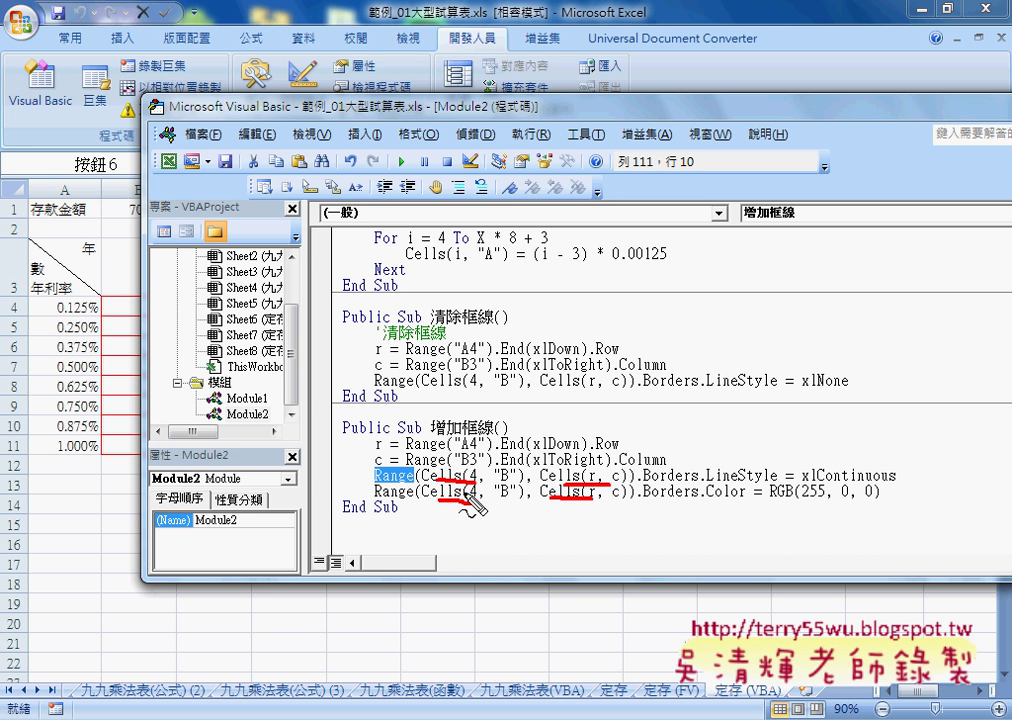
key(Escape)
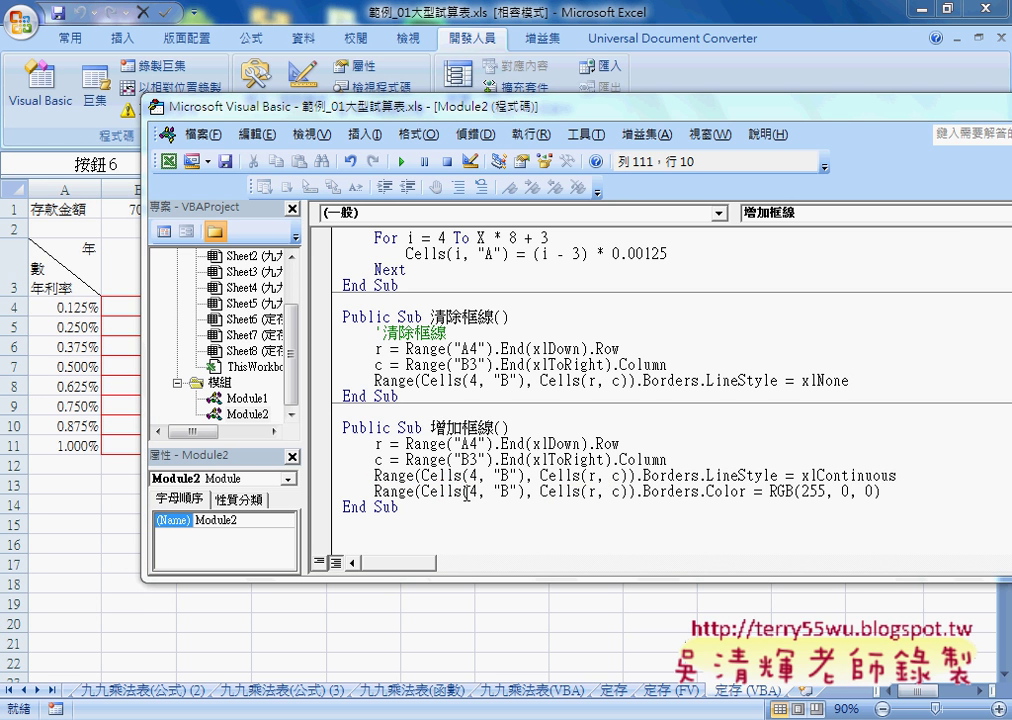
drag(421, 476, 627, 476)
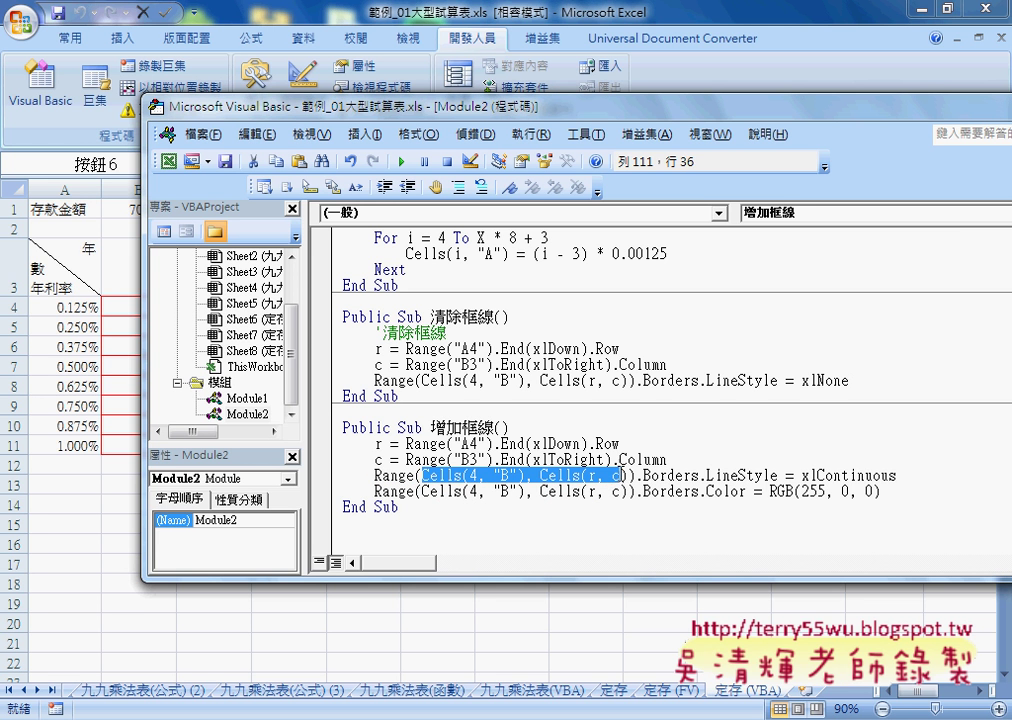
text(")
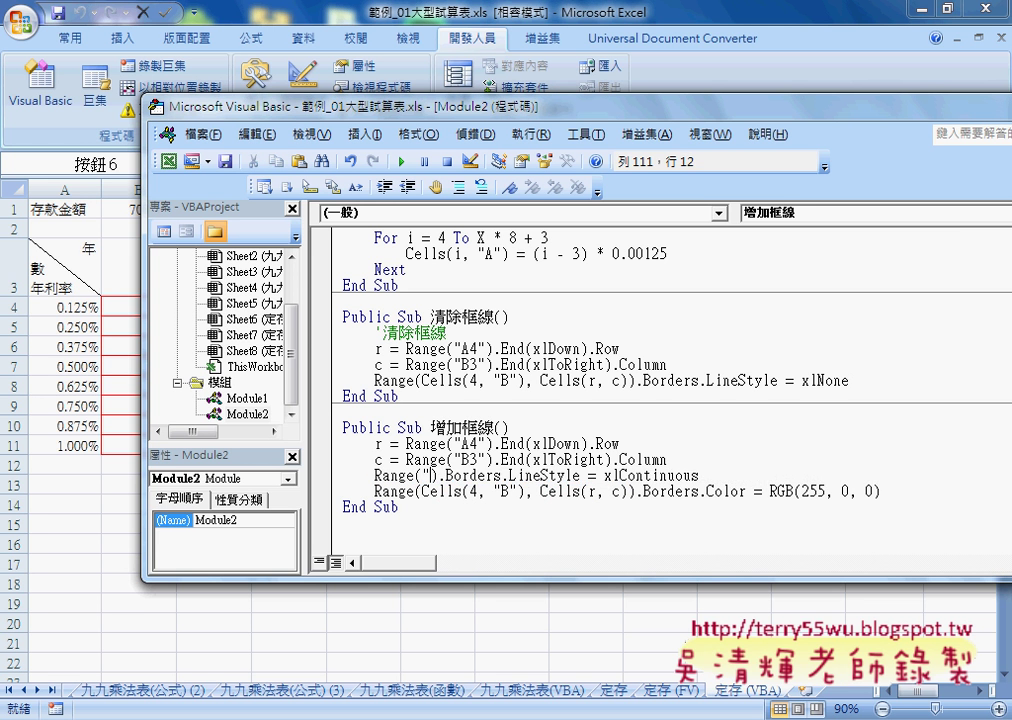
text(")
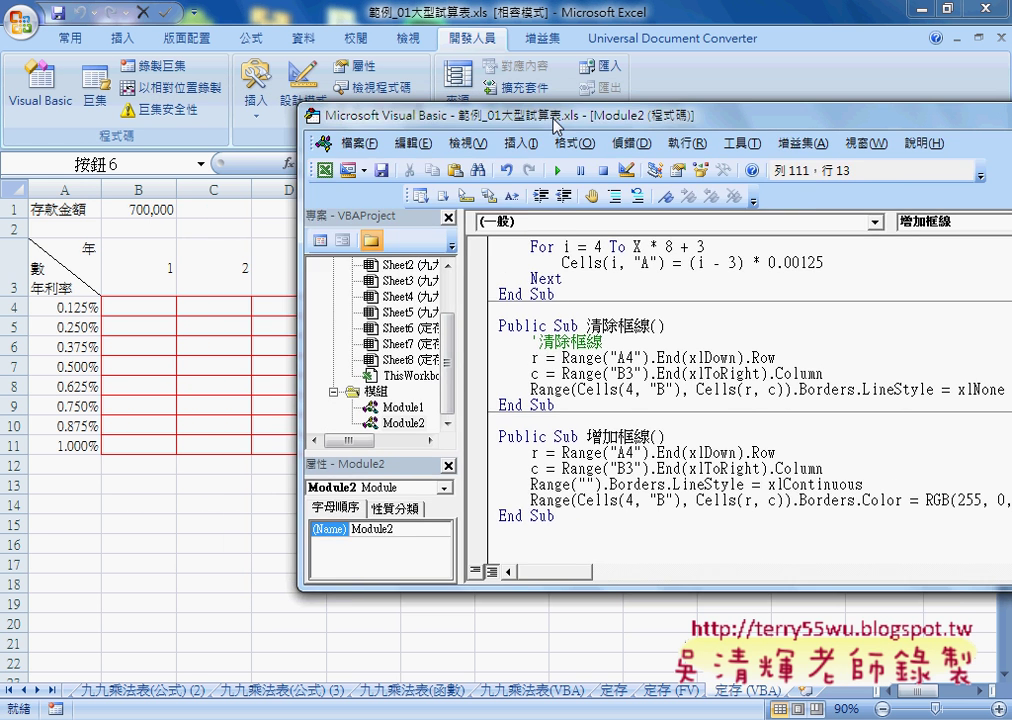
drag(330, 106, 548, 122)
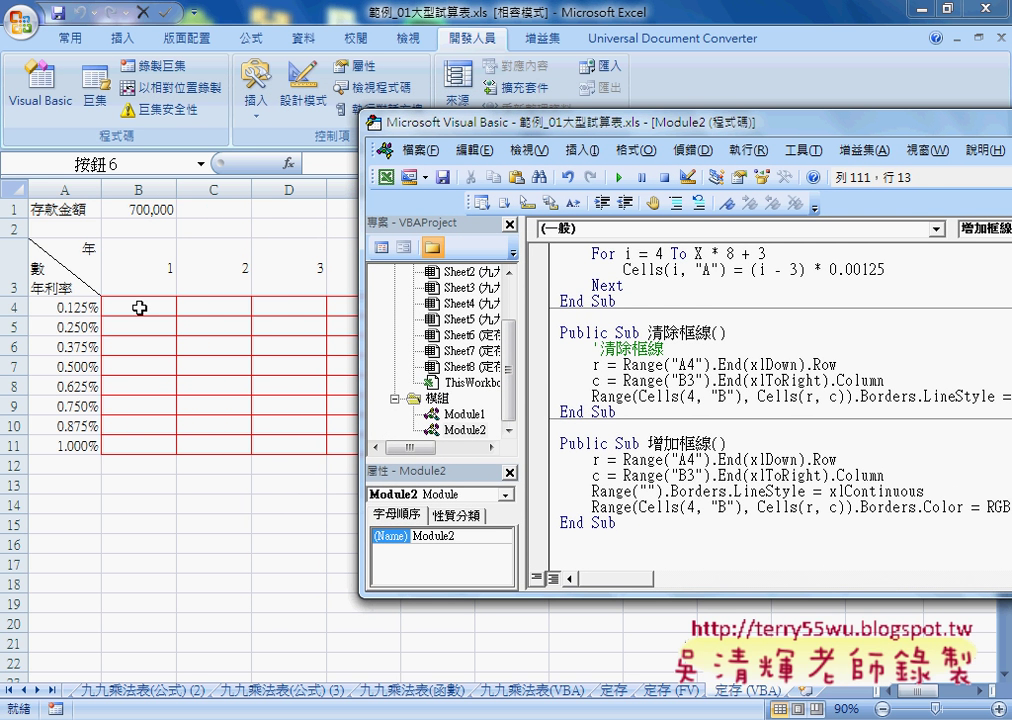
drag(369, 118, 372, 227)
drag(470, 262, 449, 520)
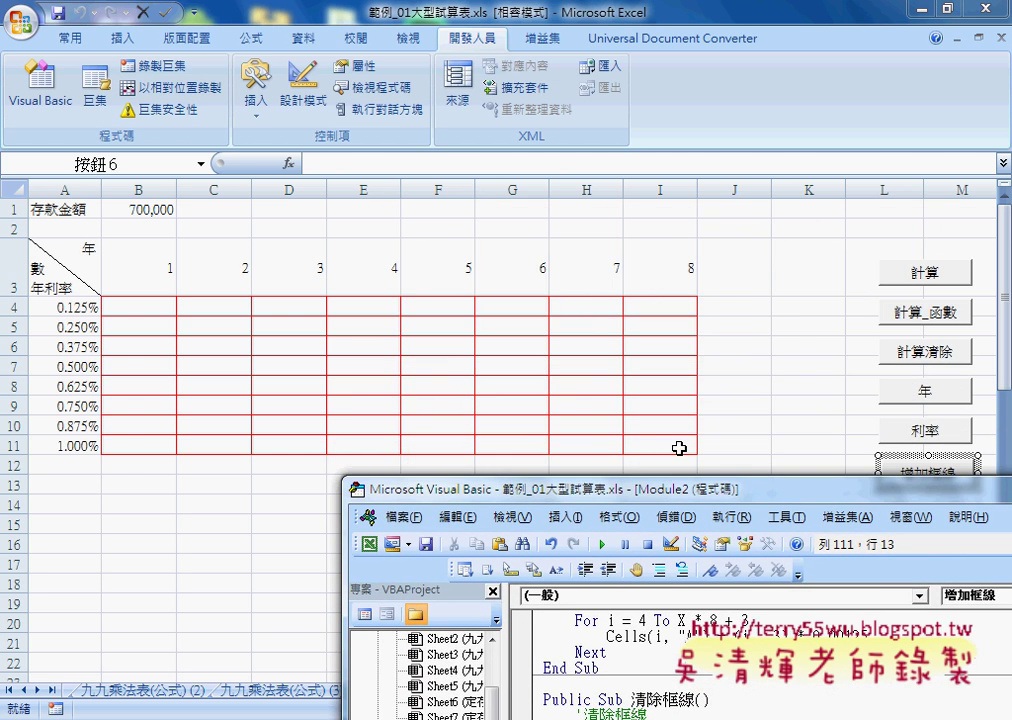
drag(549, 489, 409, 92)
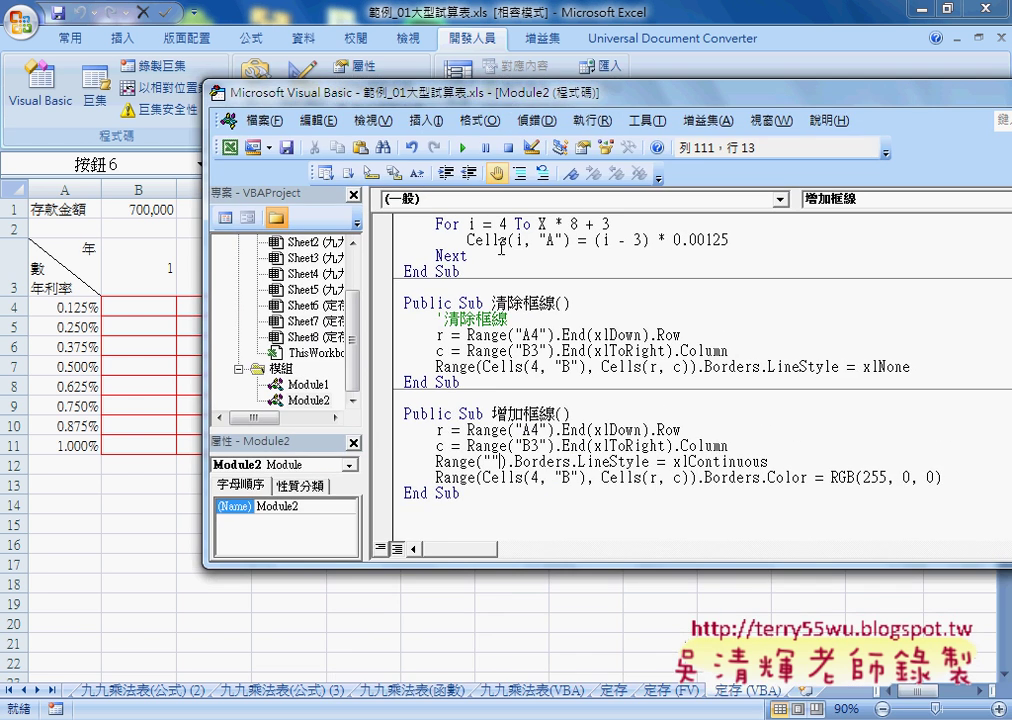
click(499, 441)
text(B4:)
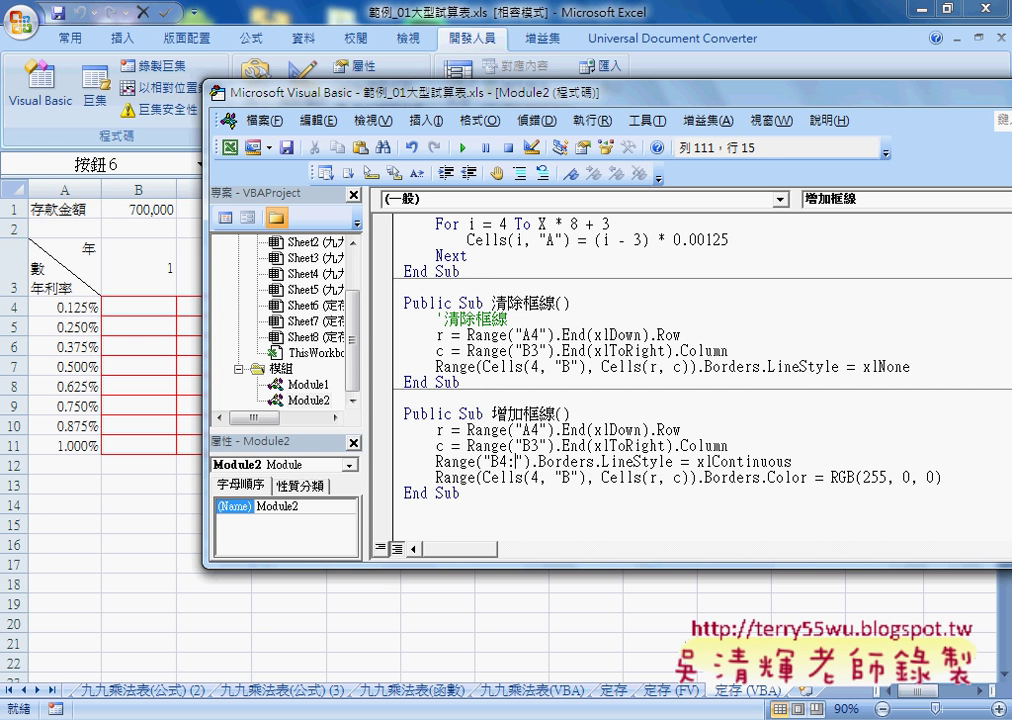
text(I11)
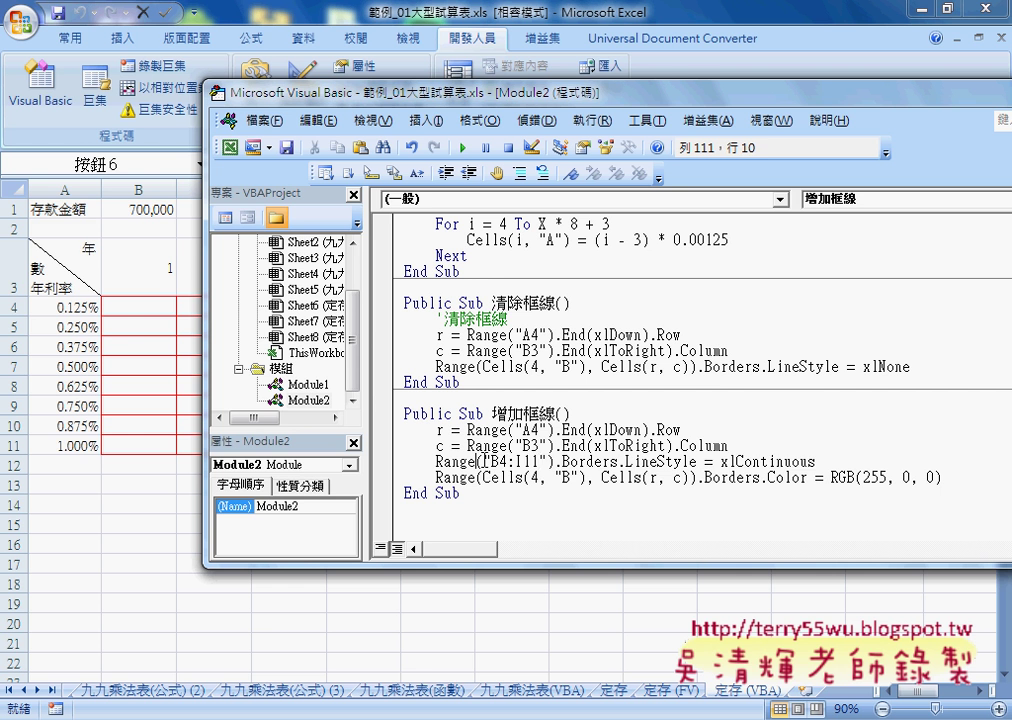
drag(476, 461, 848, 461)
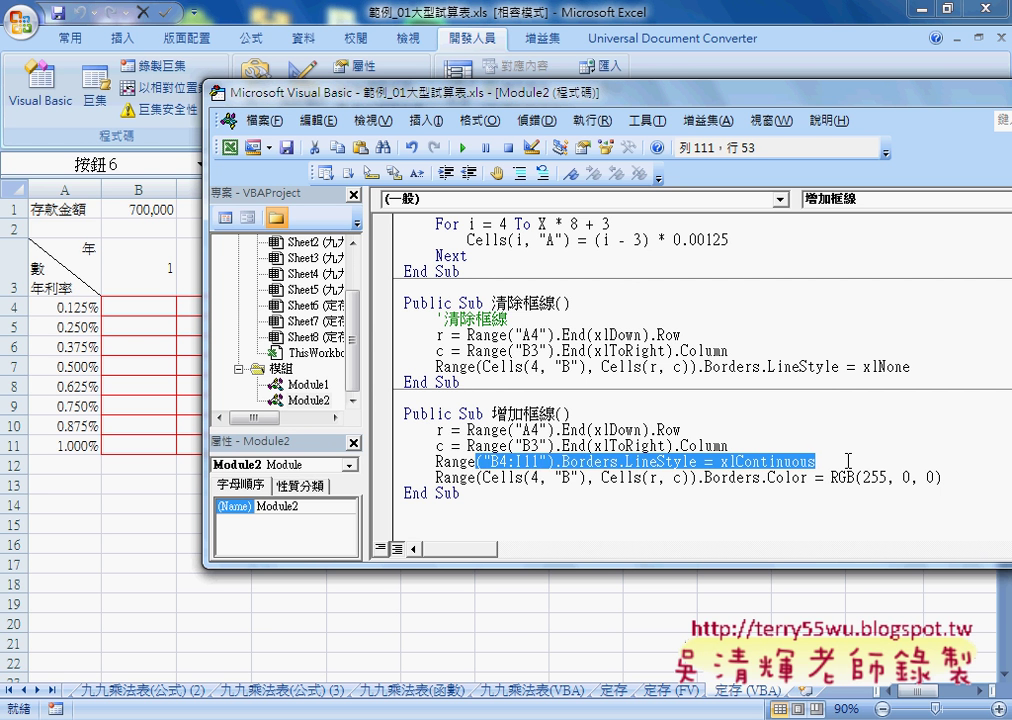
key(Delete)
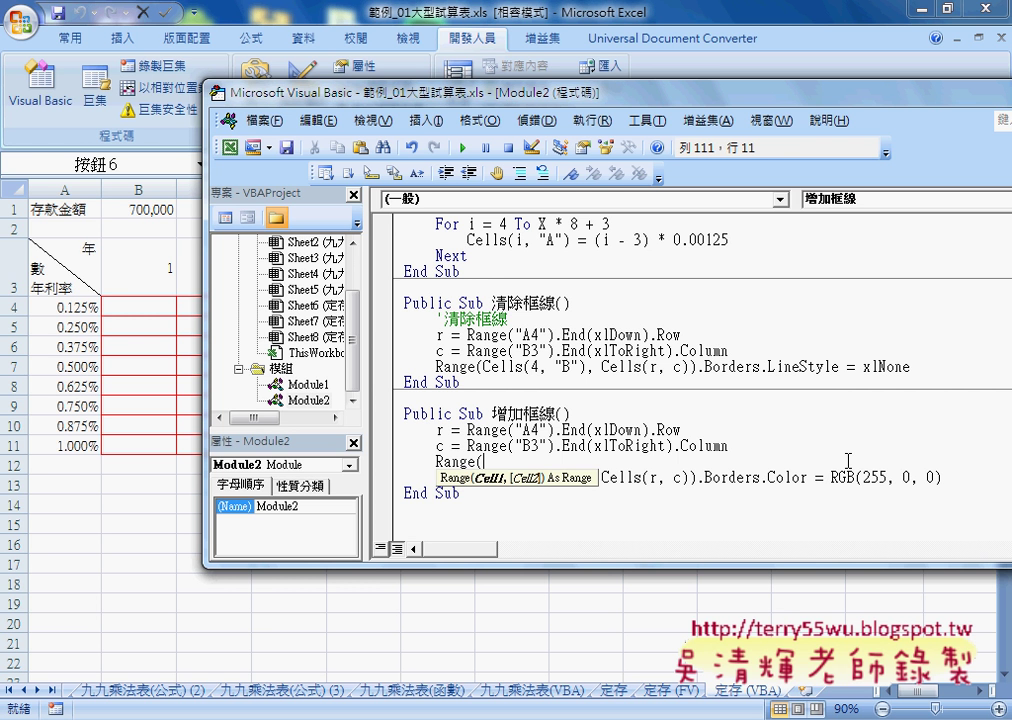
key(ctrl+z)
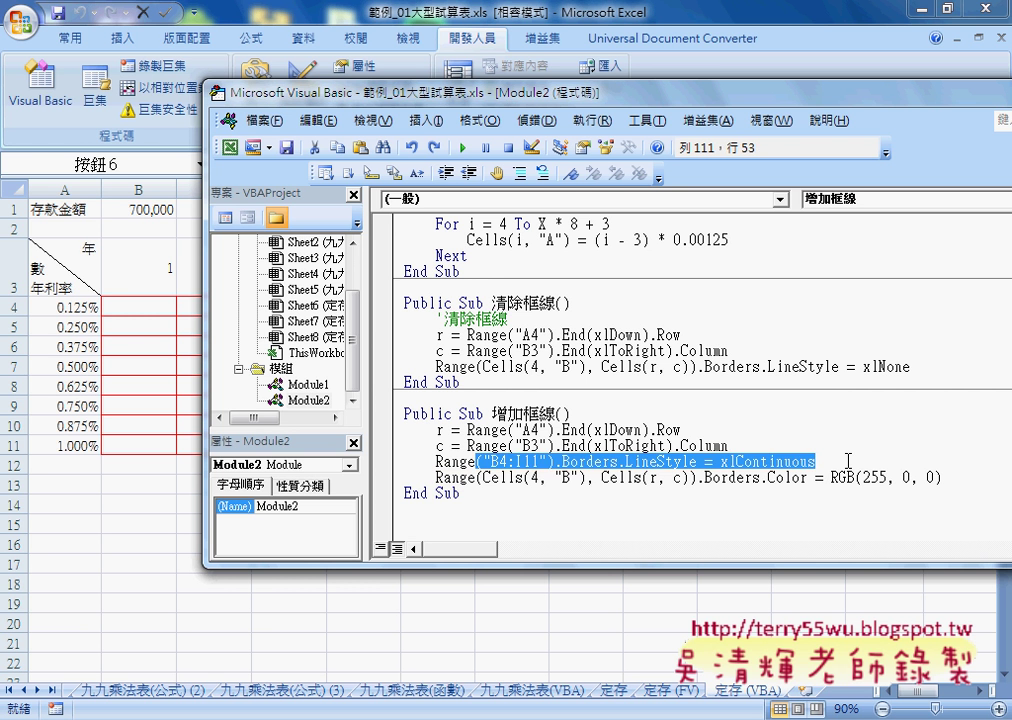
key(ctrl+z)
key(ctrl+z)
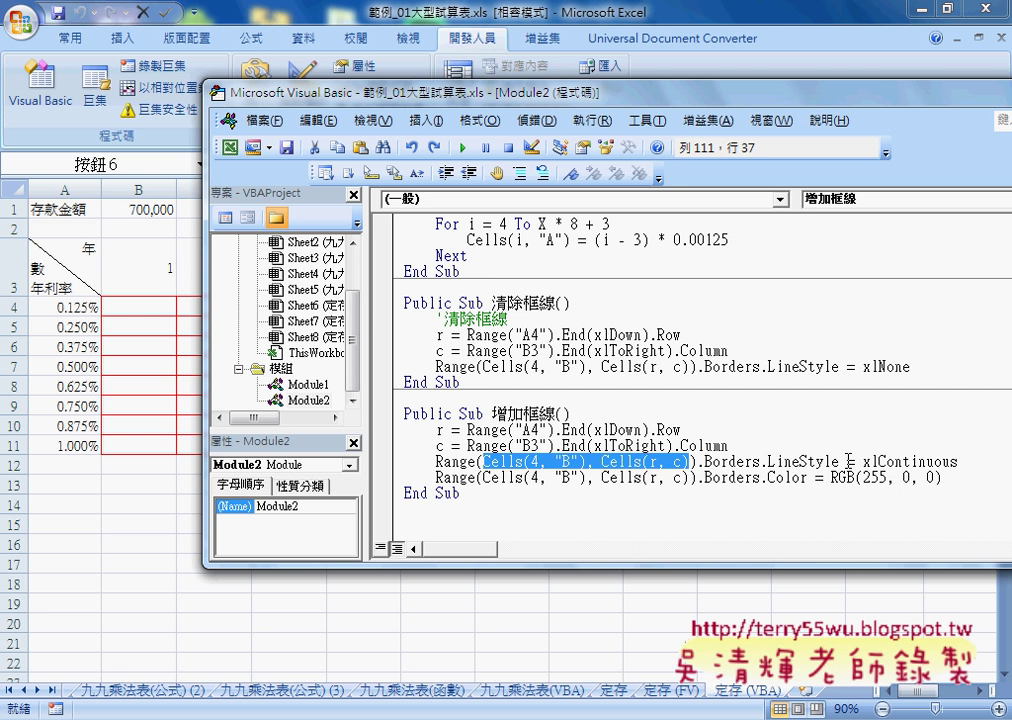
click(484, 462)
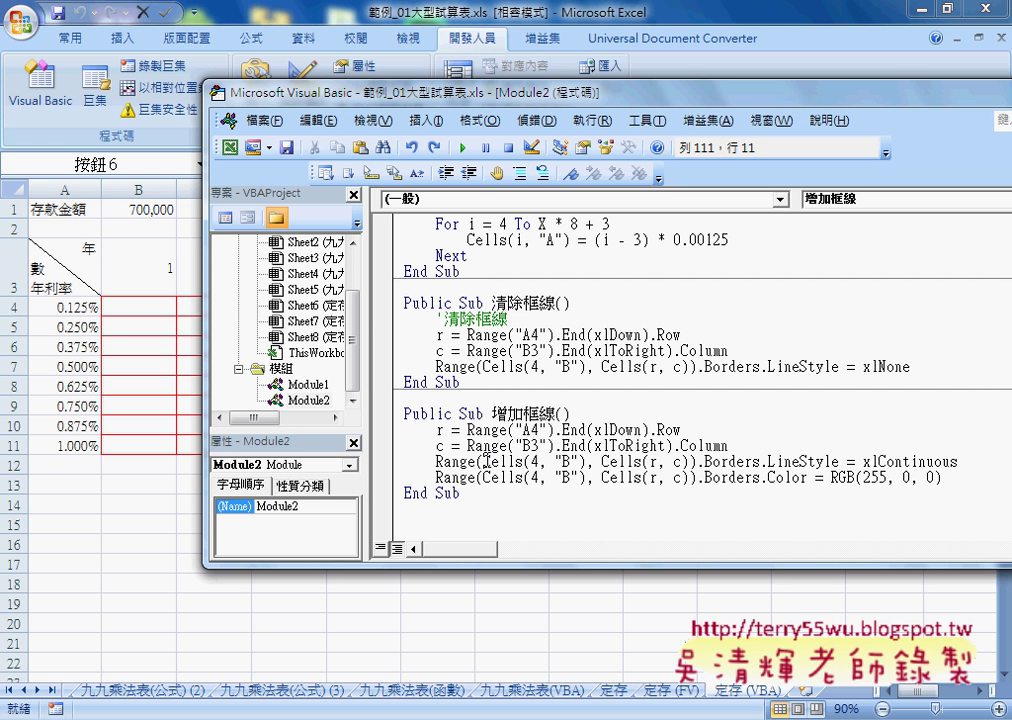
drag(484, 462, 588, 462)
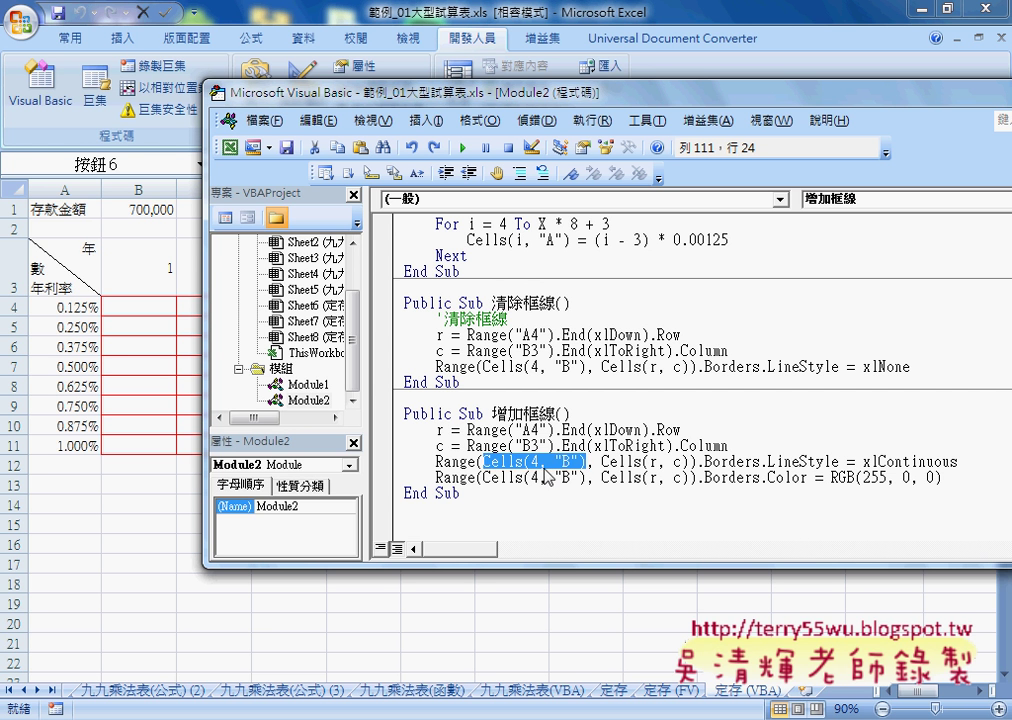
drag(601, 461, 689, 461)
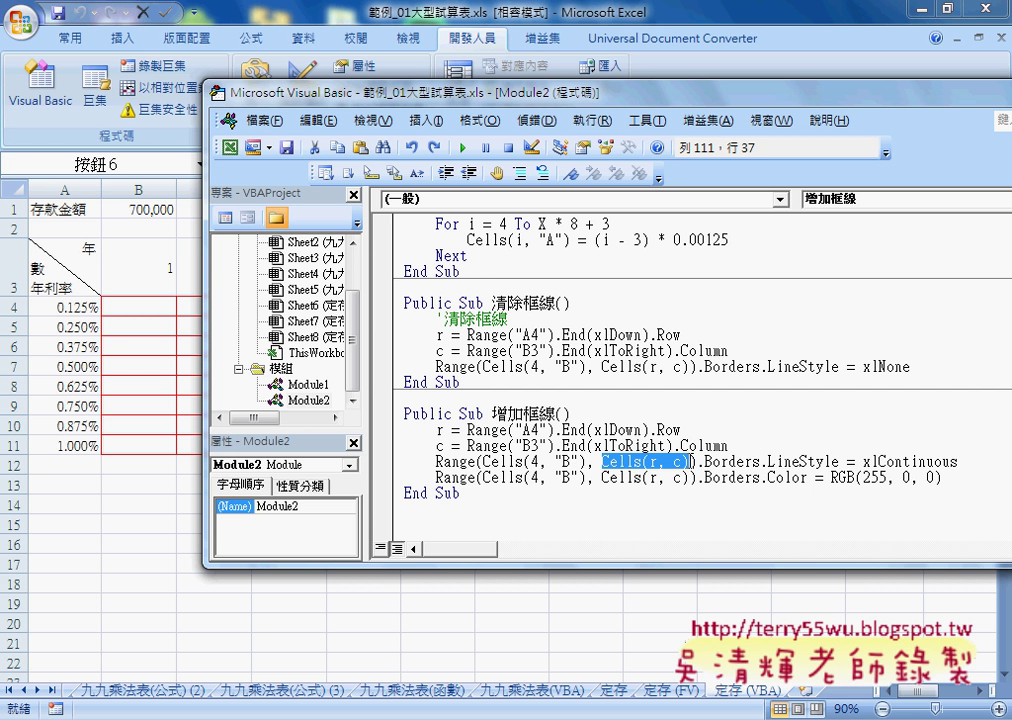
drag(467, 429, 682, 429)
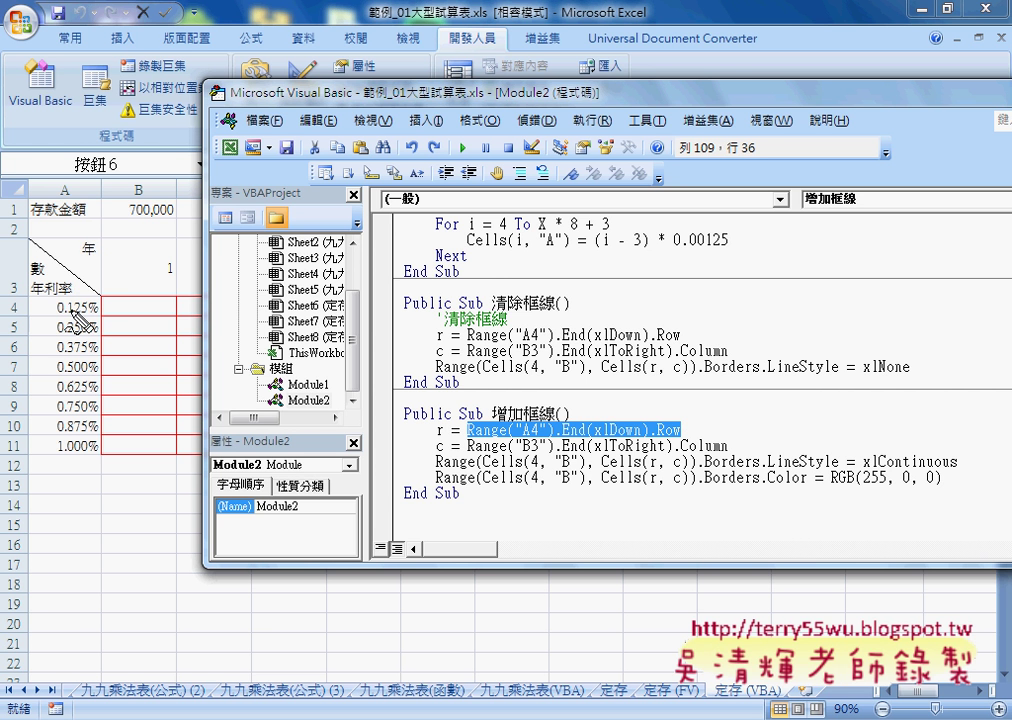
drag(72, 316, 92, 396)
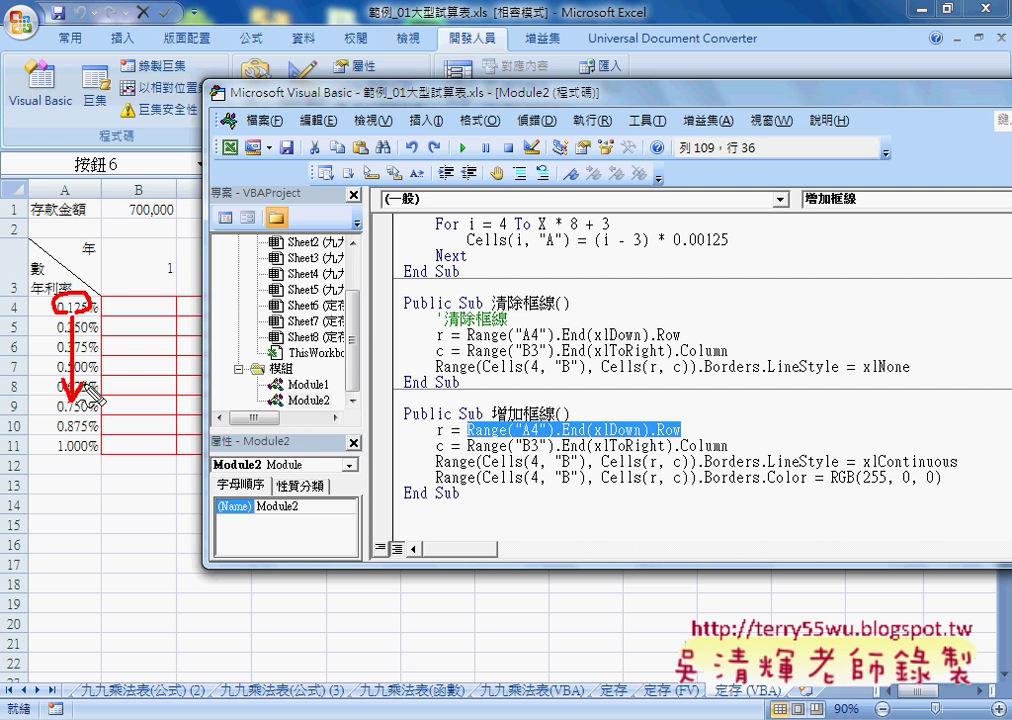
drag(468, 436, 585, 436)
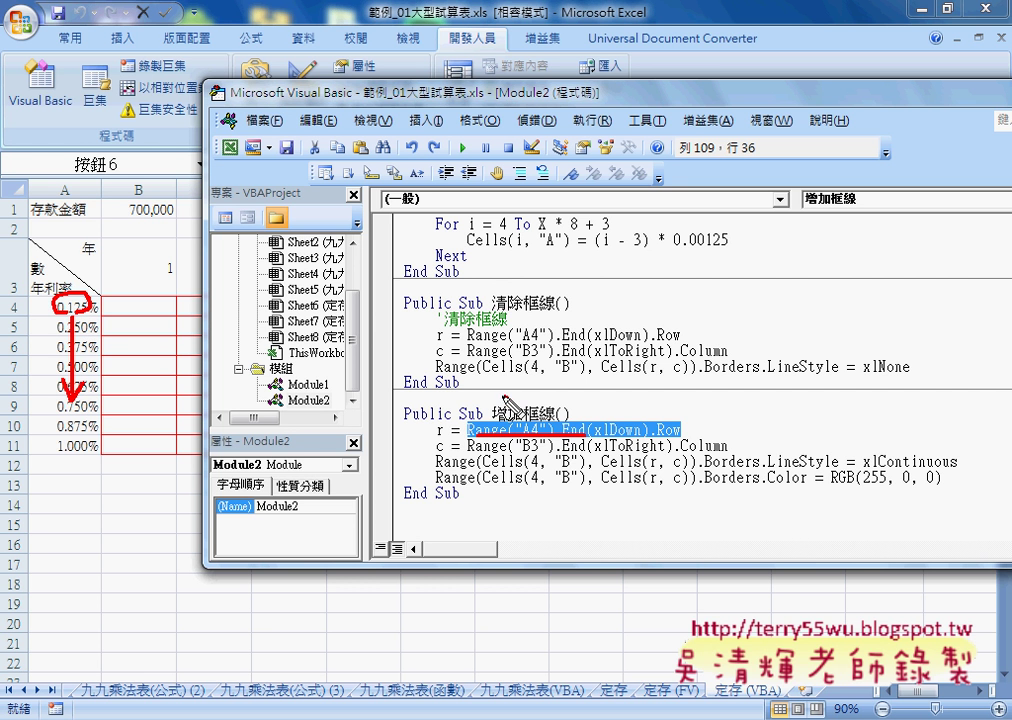
mouse_move(505, 404)
mouse_down()
mouse_move(455, 440)
mouse_move(441, 427)
mouse_up()
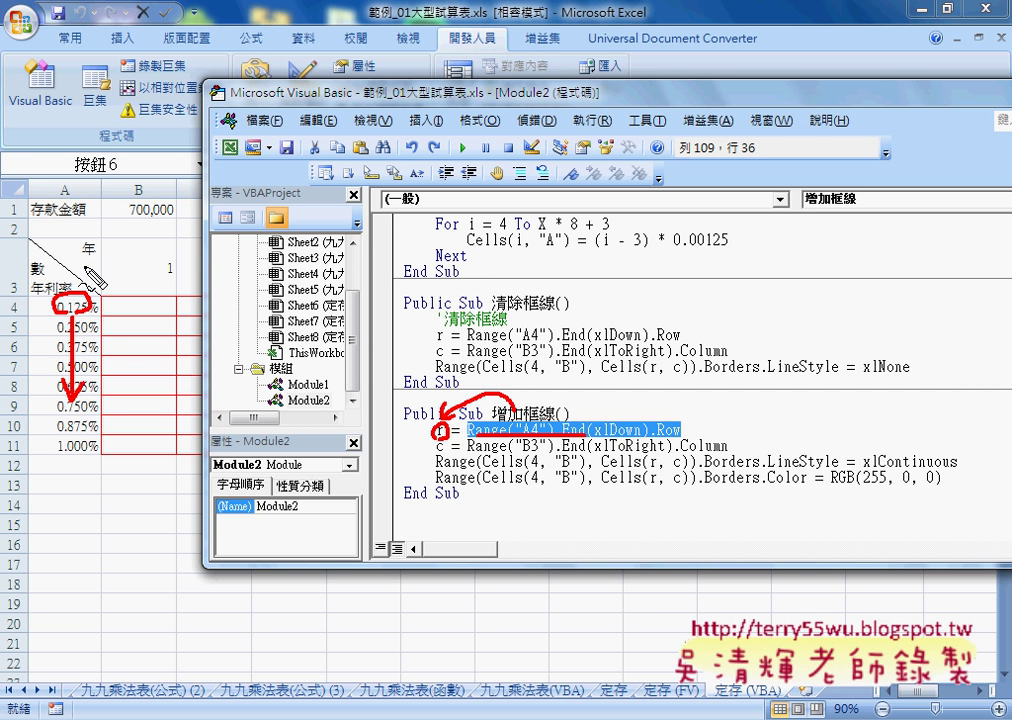
mouse_move(84, 268)
mouse_down()
mouse_move(157, 268)
mouse_move(146, 279)
mouse_up()
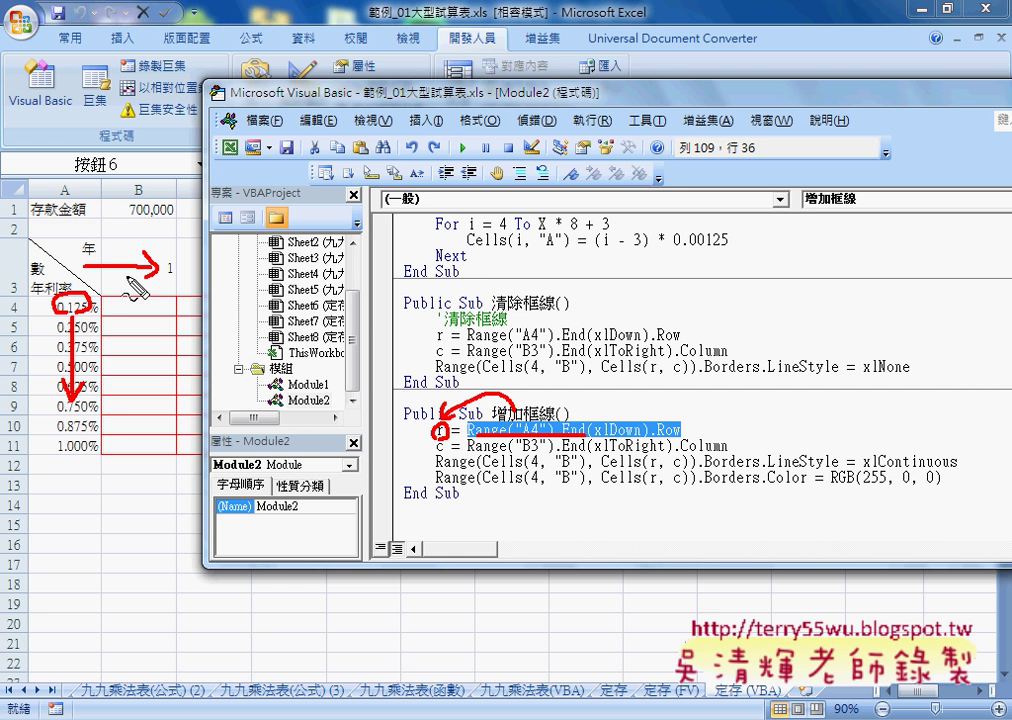
mouse_move(118, 270)
mouse_down()
mouse_move(225, 264)
mouse_move(205, 275)
mouse_up()
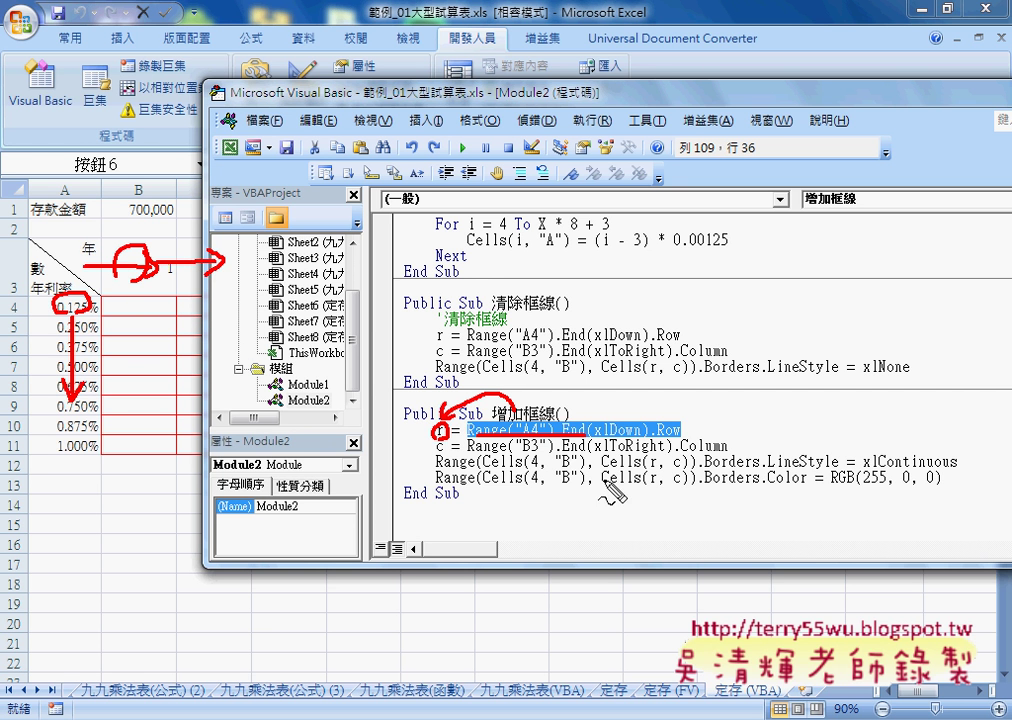
drag(680, 456, 728, 452)
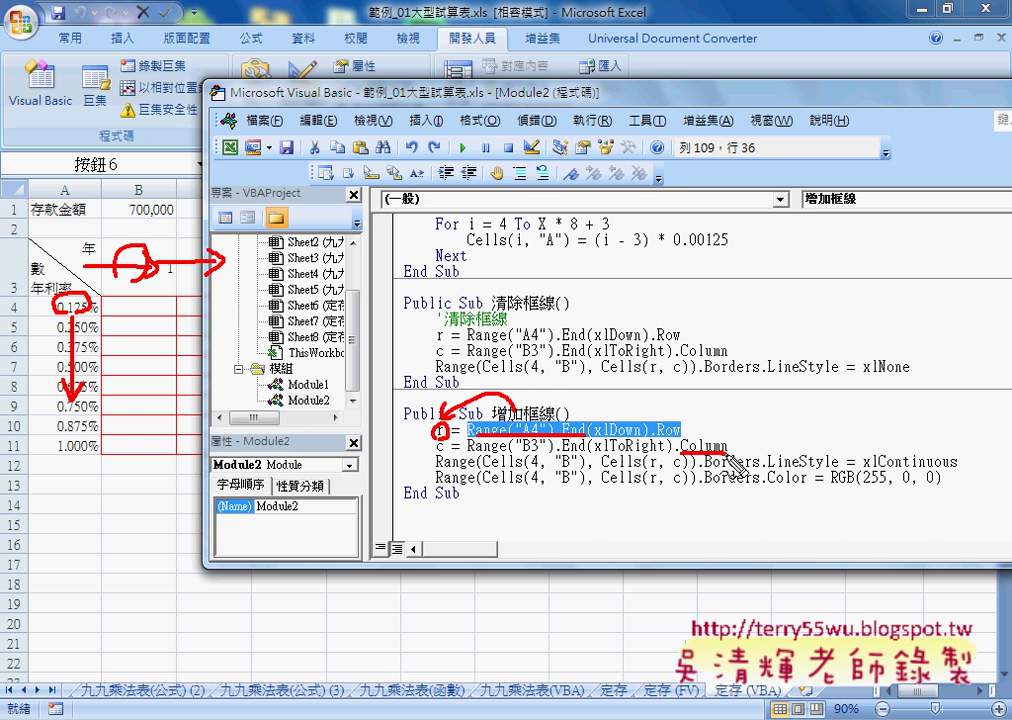
mouse_move(515, 433)
mouse_down()
mouse_move(458, 433)
mouse_move(444, 471)
mouse_up()
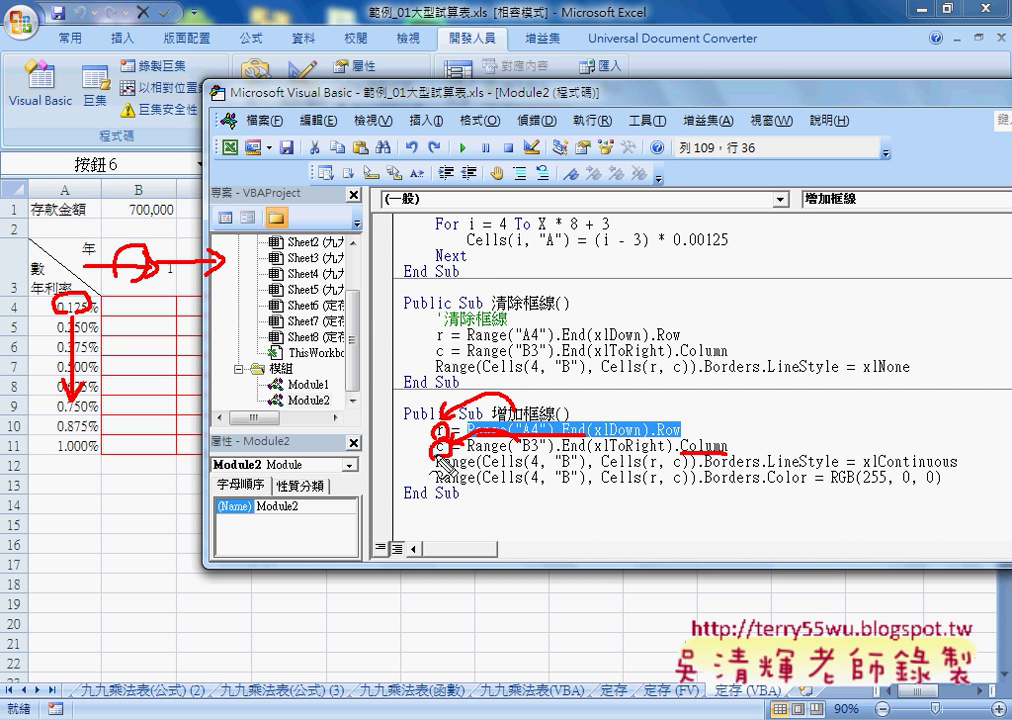
drag(603, 468, 689, 467)
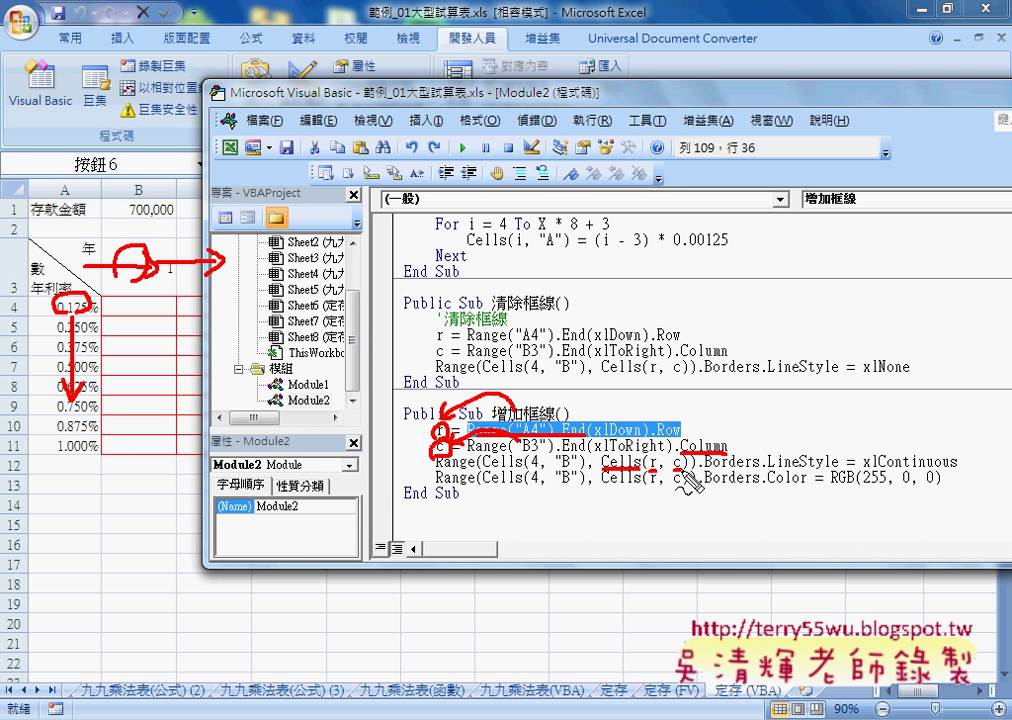
key(Escape)
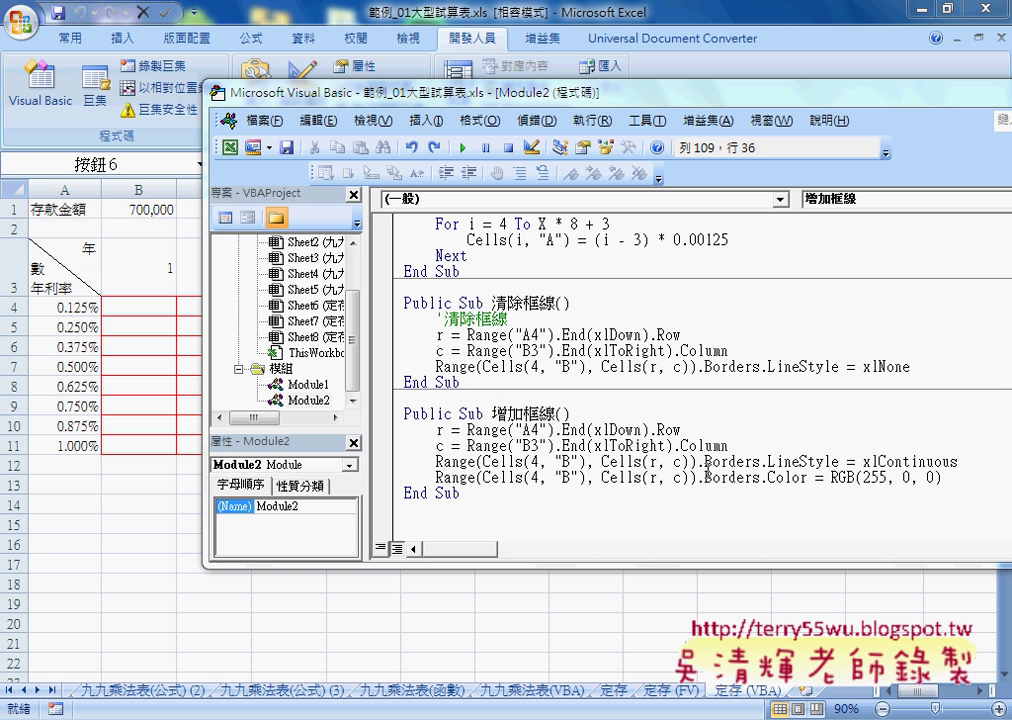
Highlight the Borders.LineStyle and Borders.Color statements and the xlNone setting in 清除框線
drag(697, 462, 958, 462)
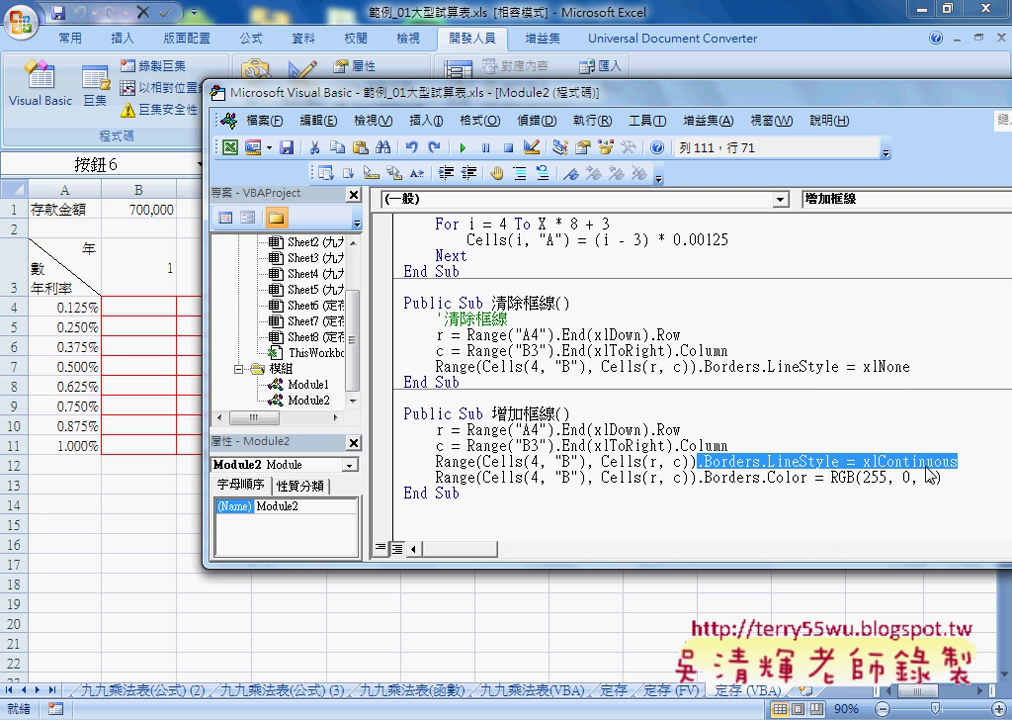
drag(697, 478, 961, 480)
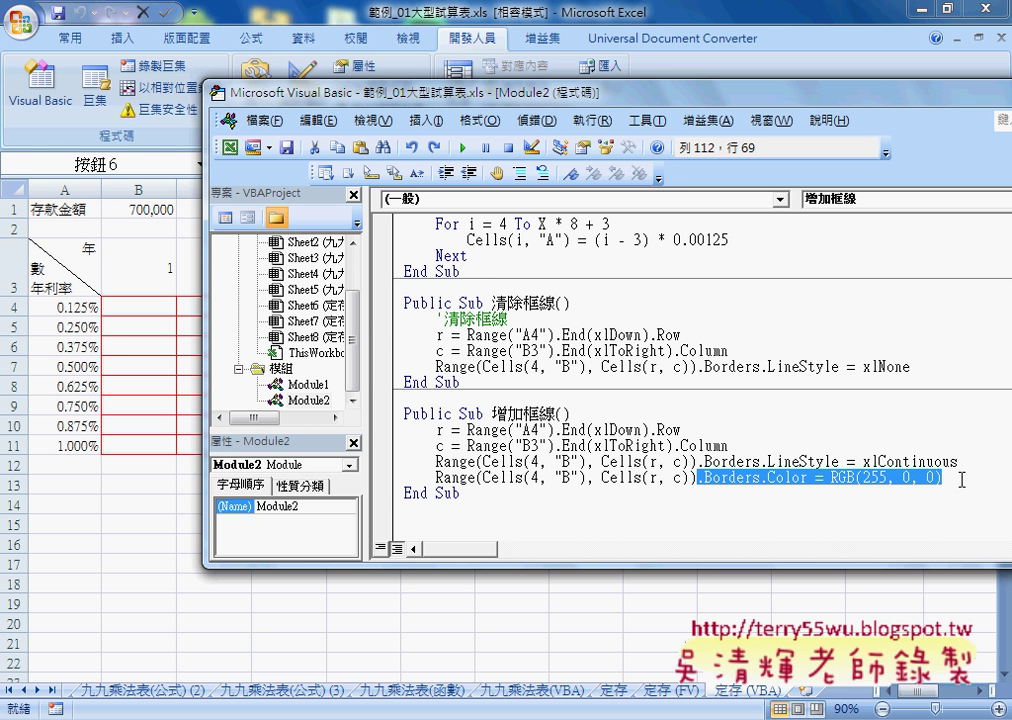
click(637, 463)
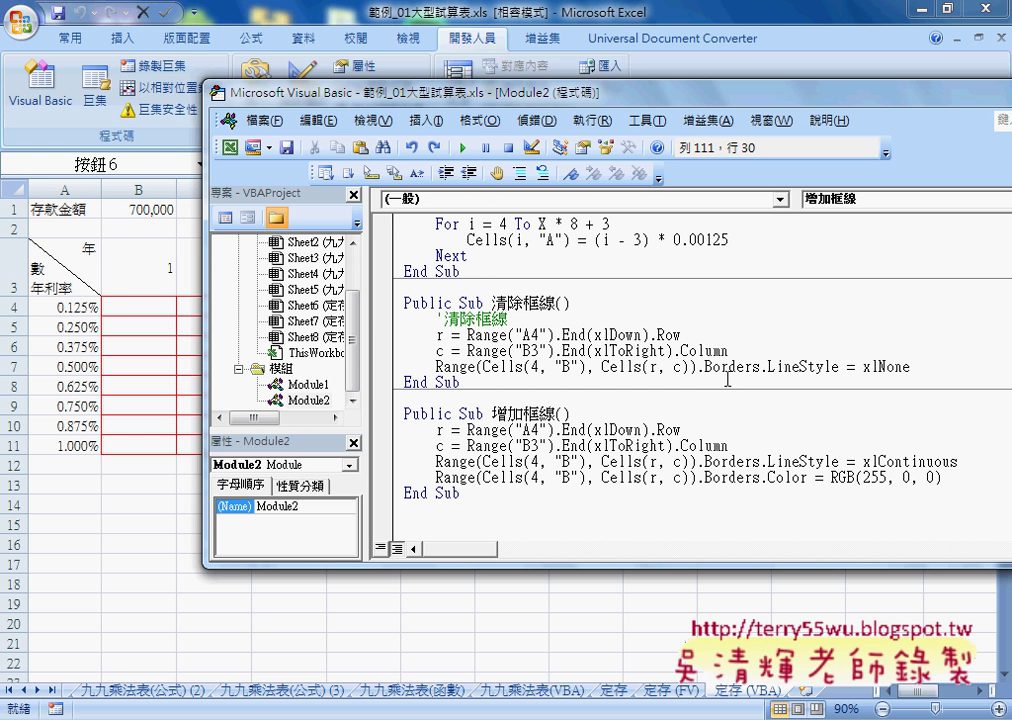
drag(912, 367, 865, 370)
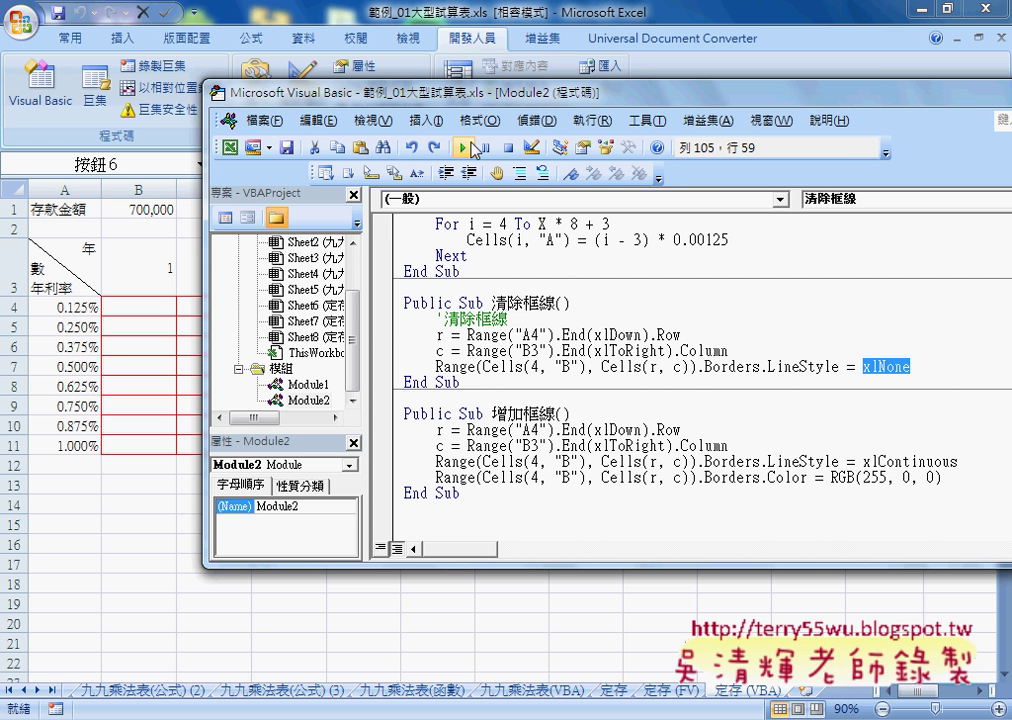
Run the 清除框線 macro to remove the borders, then select LineStyle = xlNone
drag(391, 92, 638, 116)
click(709, 171)
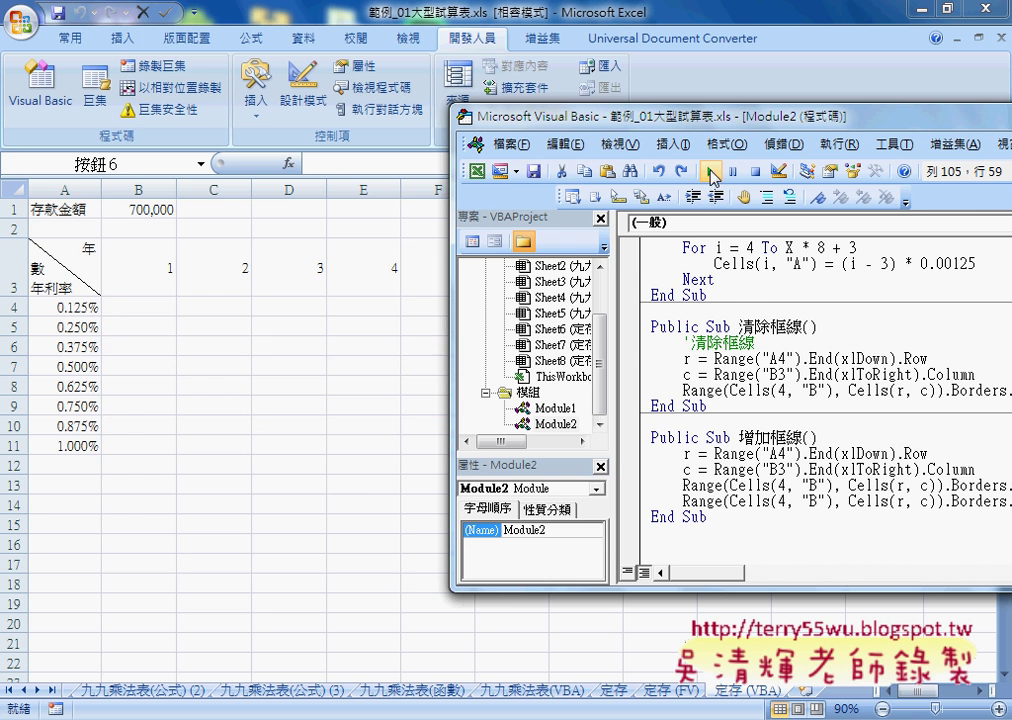
drag(706, 131, 354, 119)
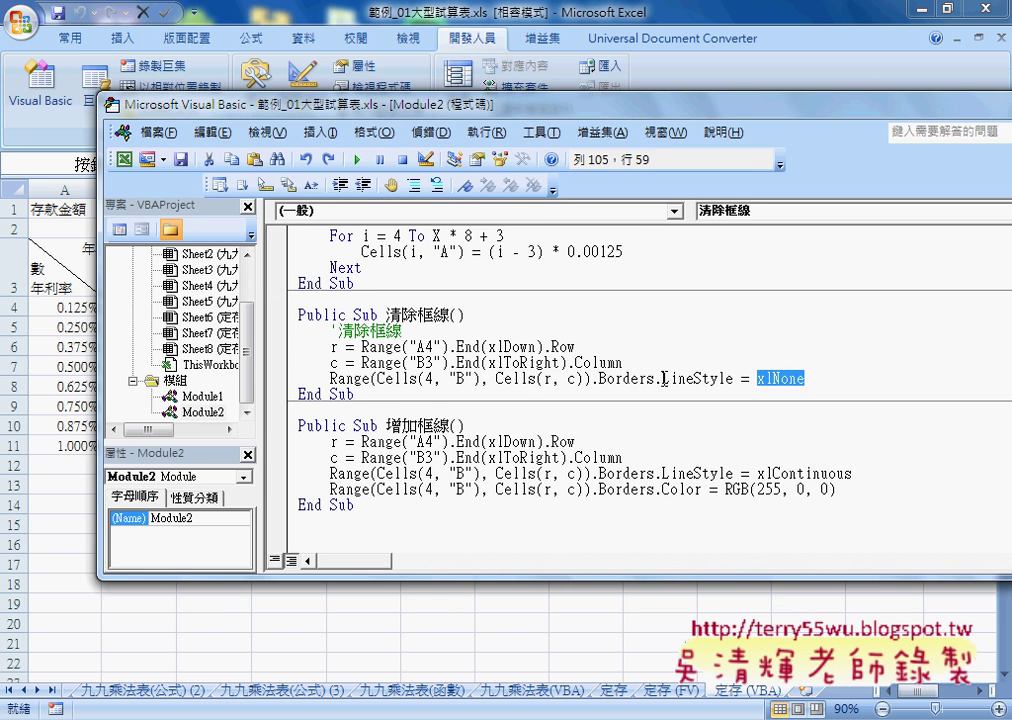
drag(654, 379, 822, 379)
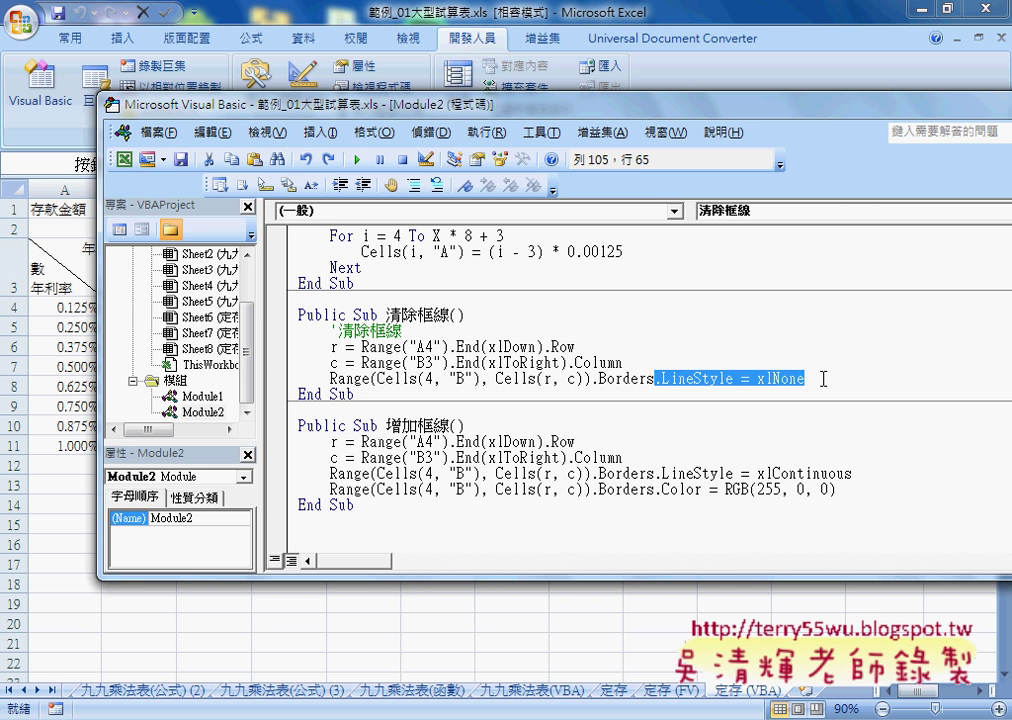
Change the 清除框線 border line from LineStyle = xlNone to ColorIndex = xlNone
text(.)
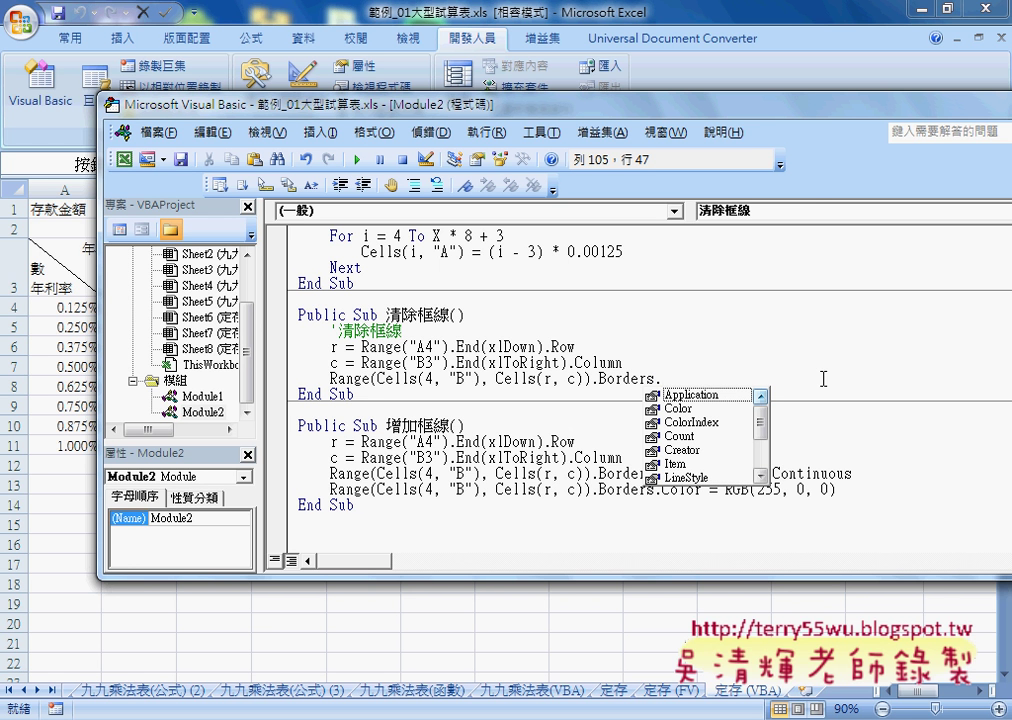
text(c)
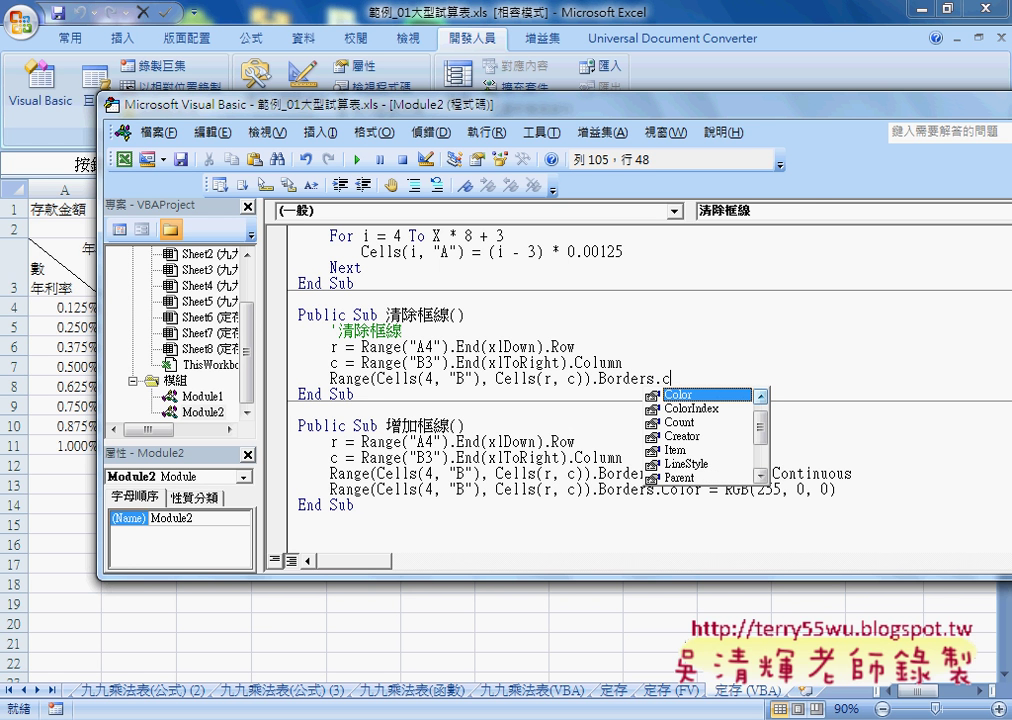
key(Down)
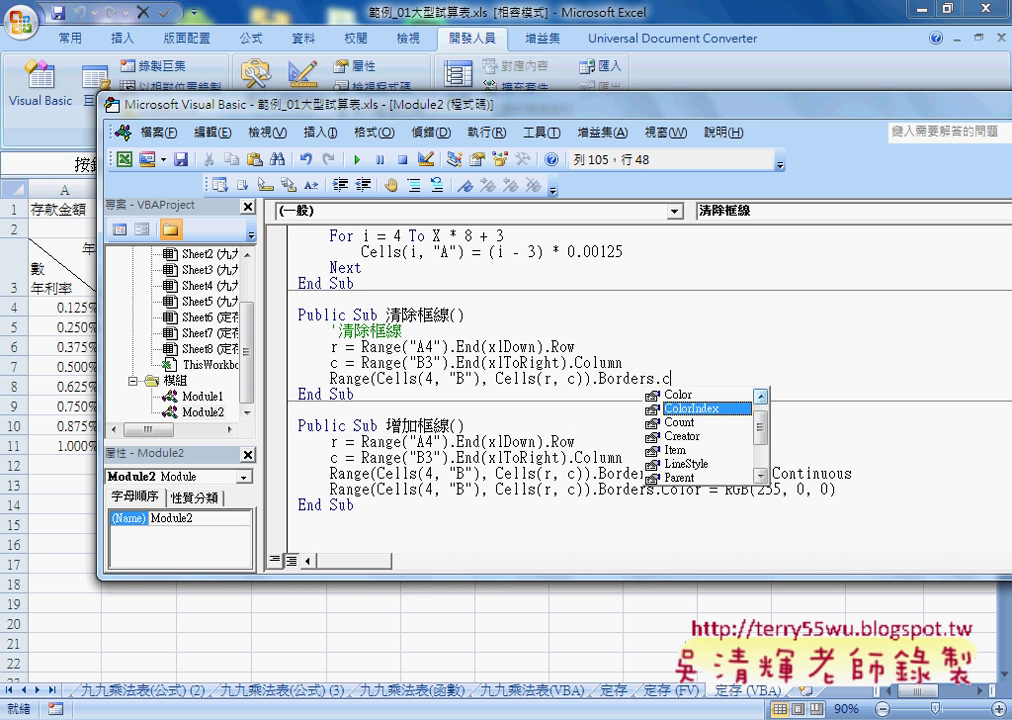
text(=)
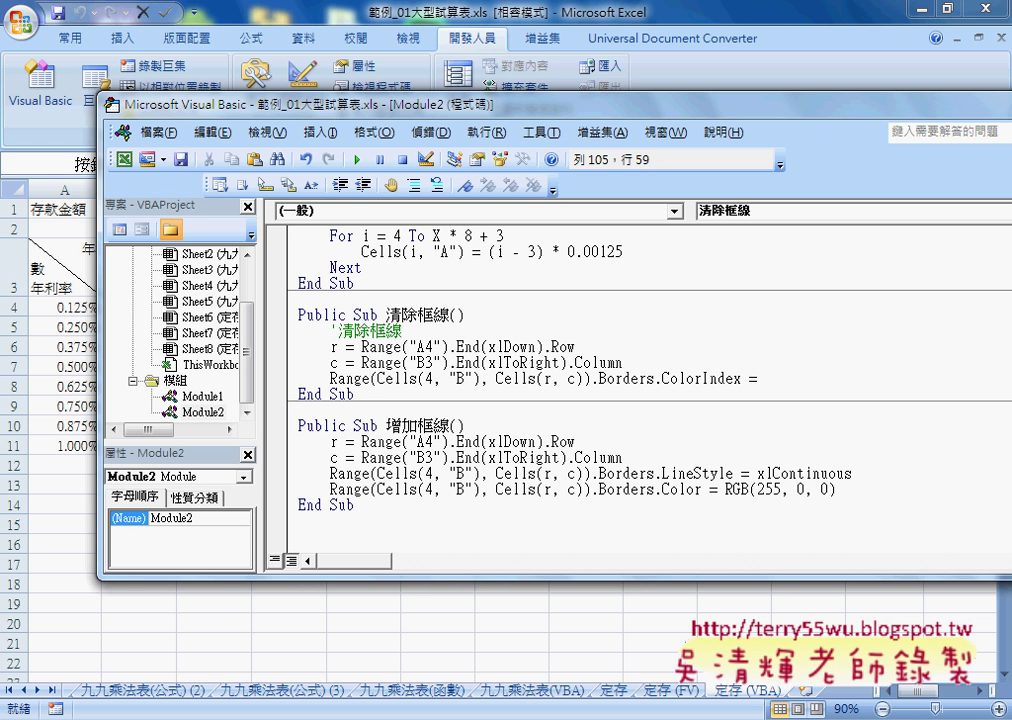
text(xl)
text(none)
click(355, 394)
drag(814, 378, 665, 384)
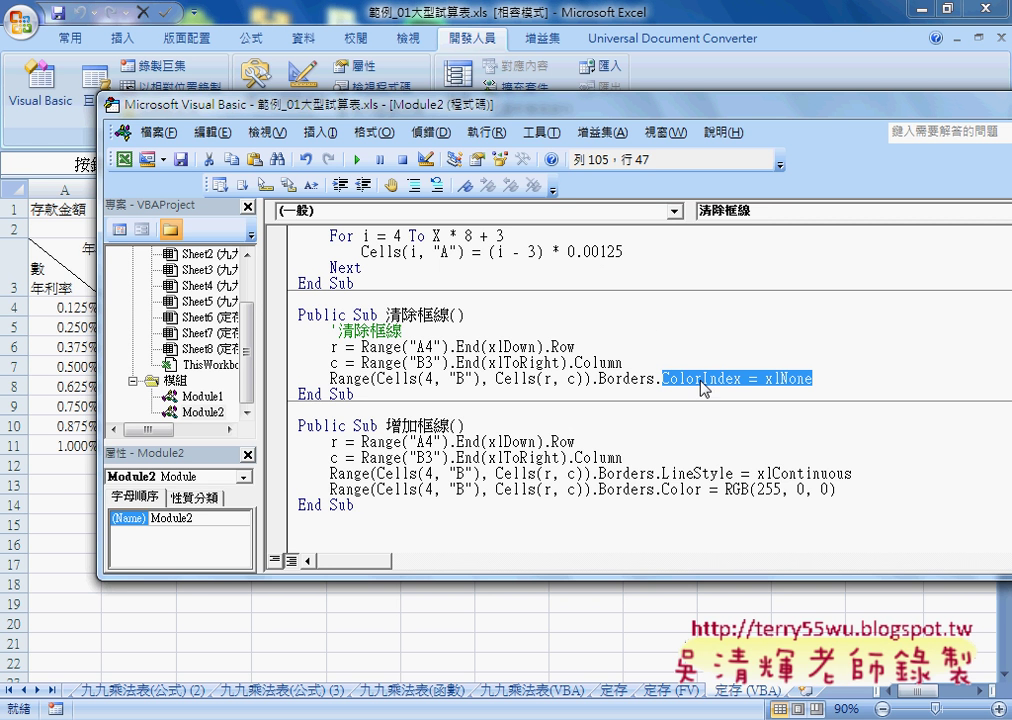
Run the 增加框線 macro from the VBA editor to restore the red borders
drag(547, 114, 745, 125)
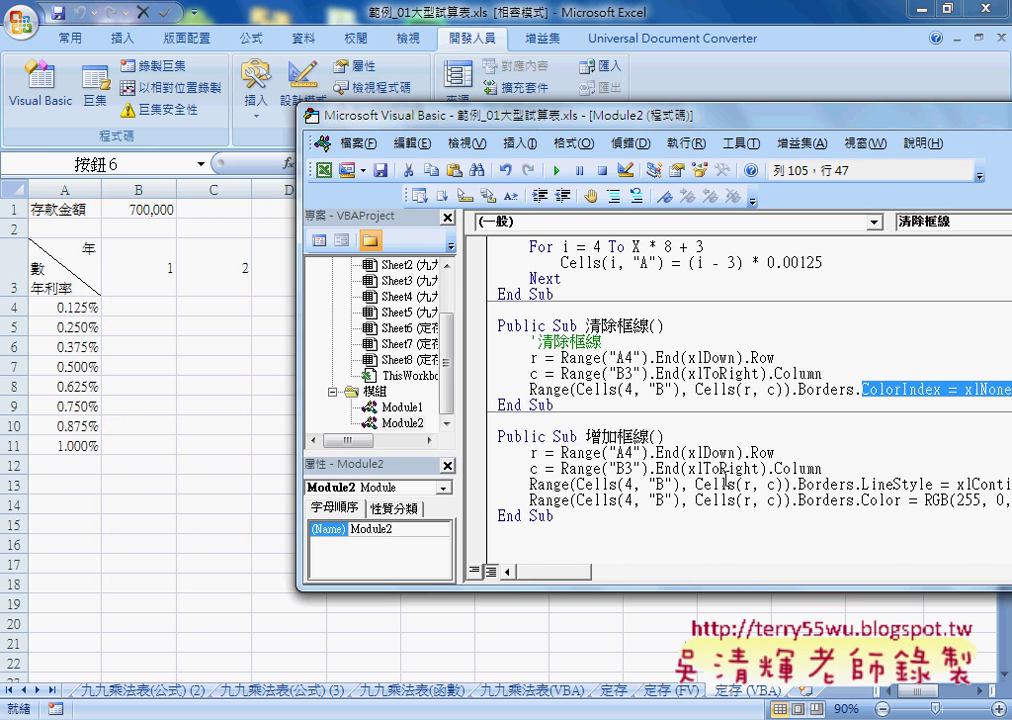
click(728, 484)
click(557, 172)
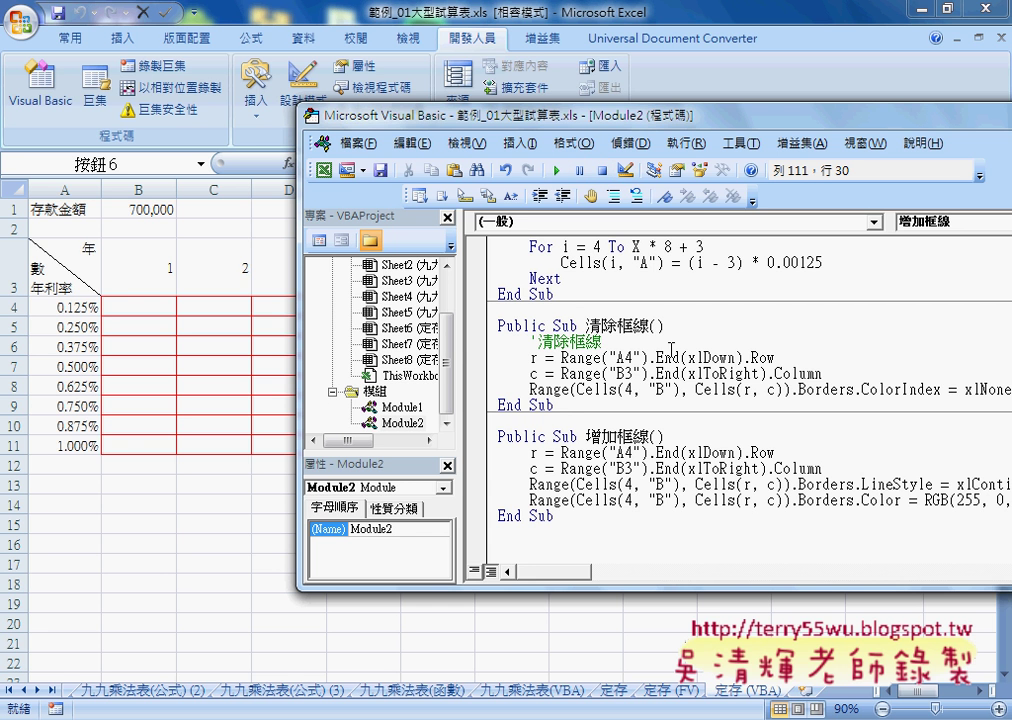
Inspect the ColorIndex line in 清除框線, highlighting Index, and return the caret to that procedure
click(676, 373)
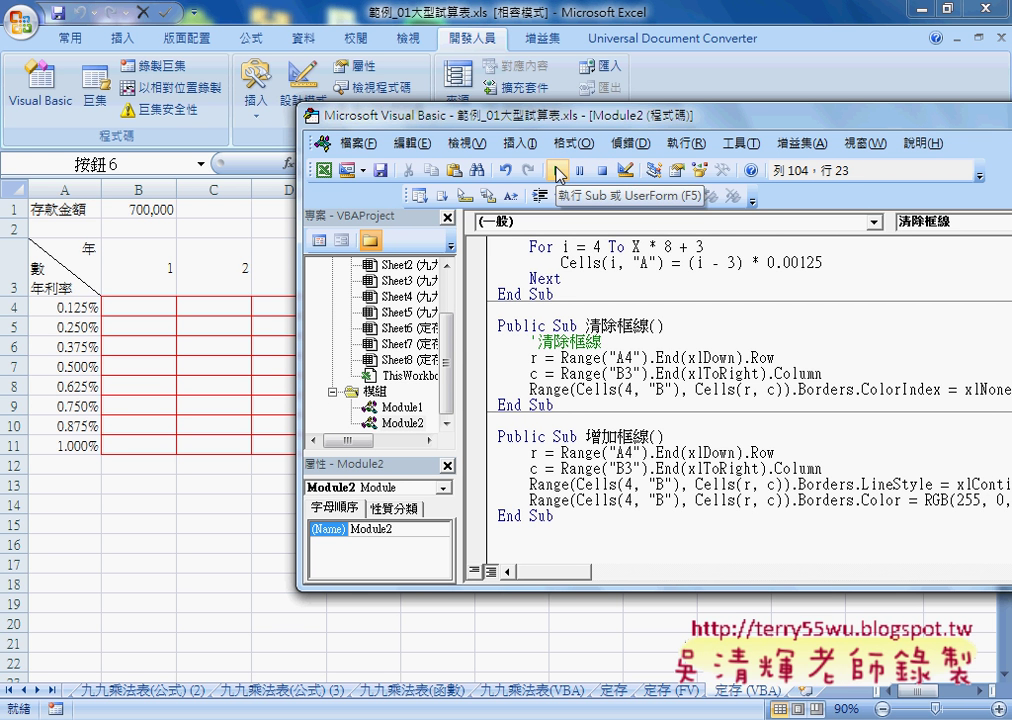
drag(592, 123, 522, 118)
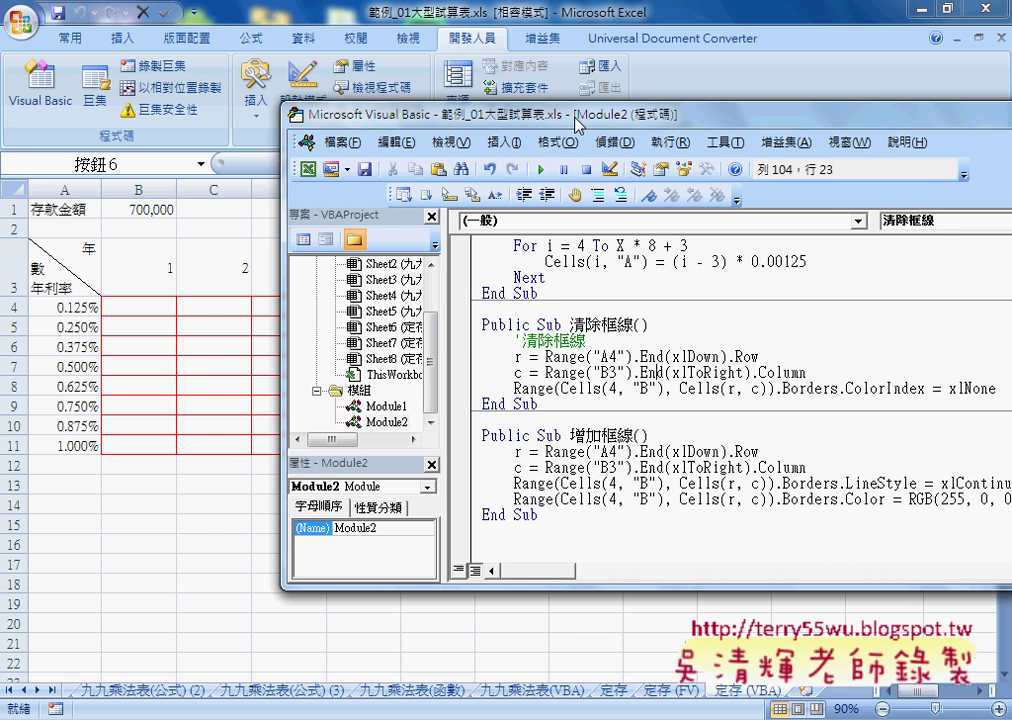
click(627, 398)
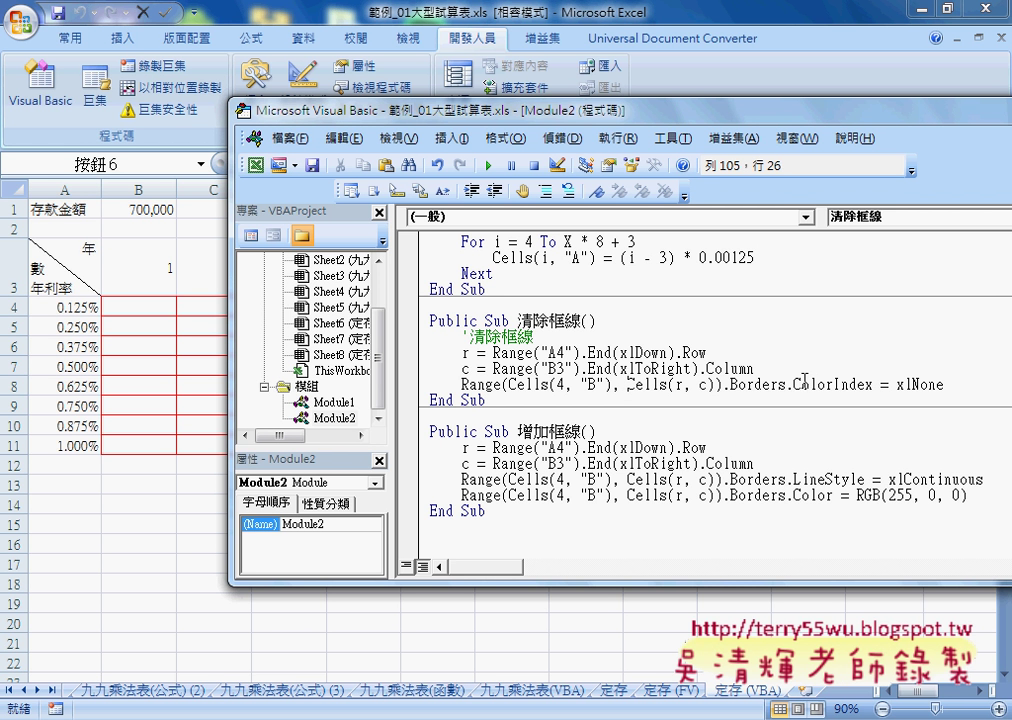
click(857, 388)
click(946, 385)
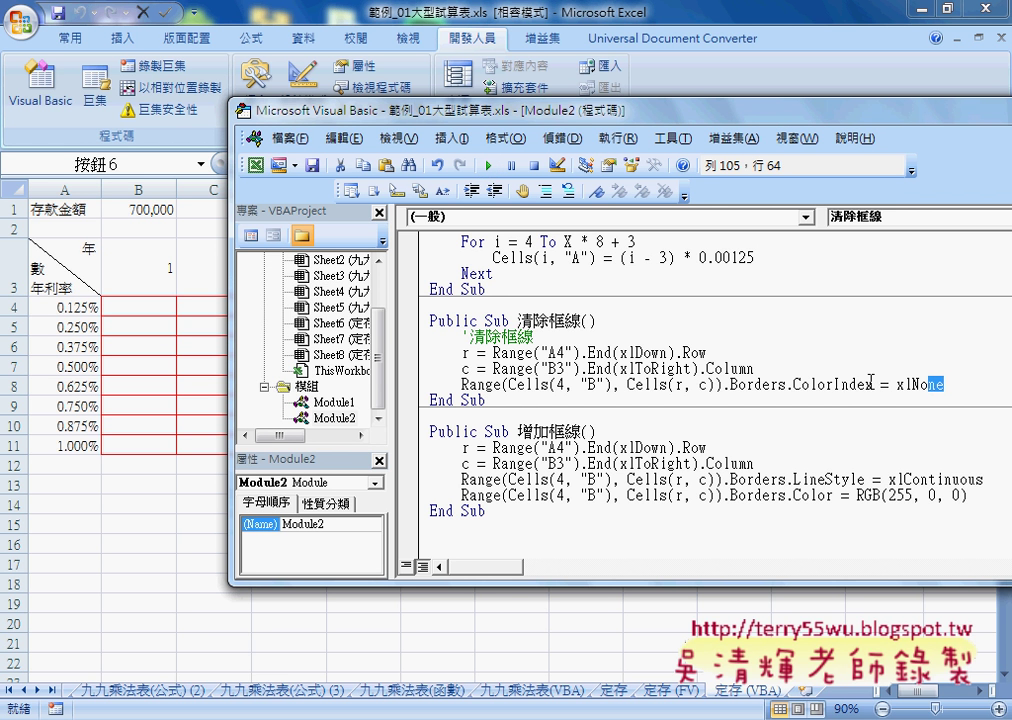
drag(833, 385, 876, 385)
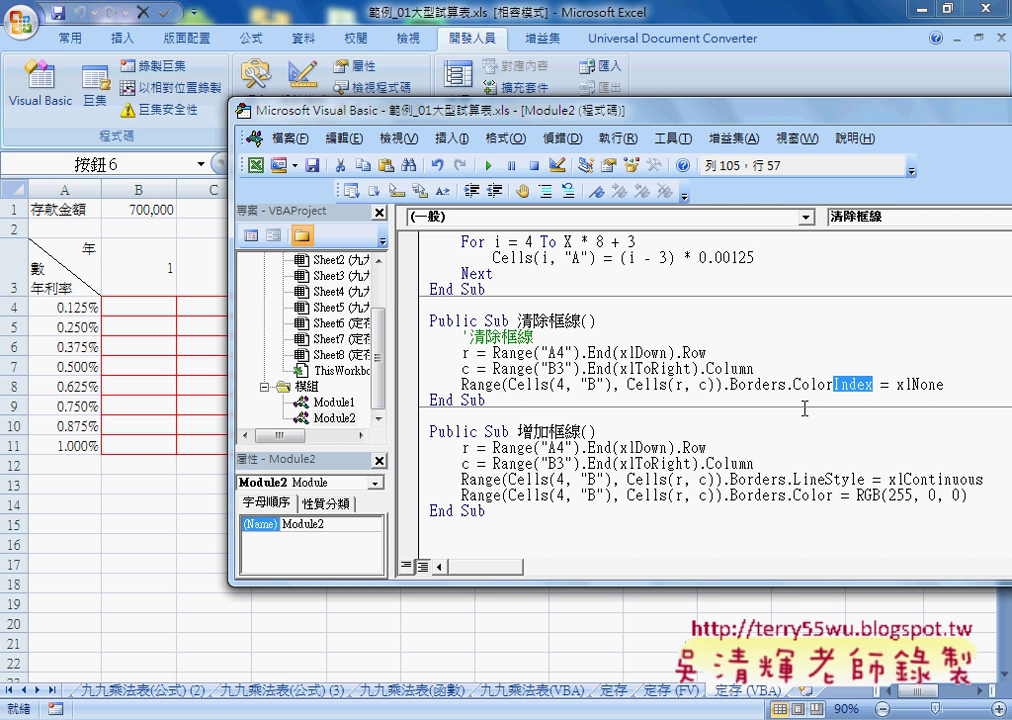
click(465, 352)
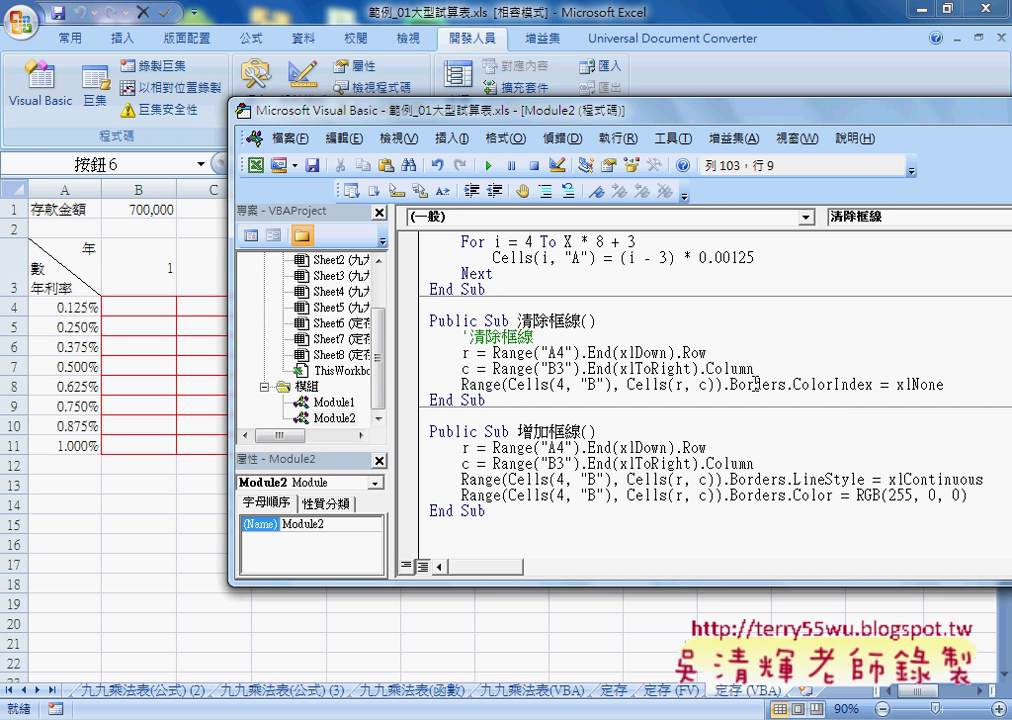
Replace .ColorIndex = xlNone with .LineStyle = xlNone in 清除框線 and run it to clear the red borders
drag(786, 385, 950, 386)
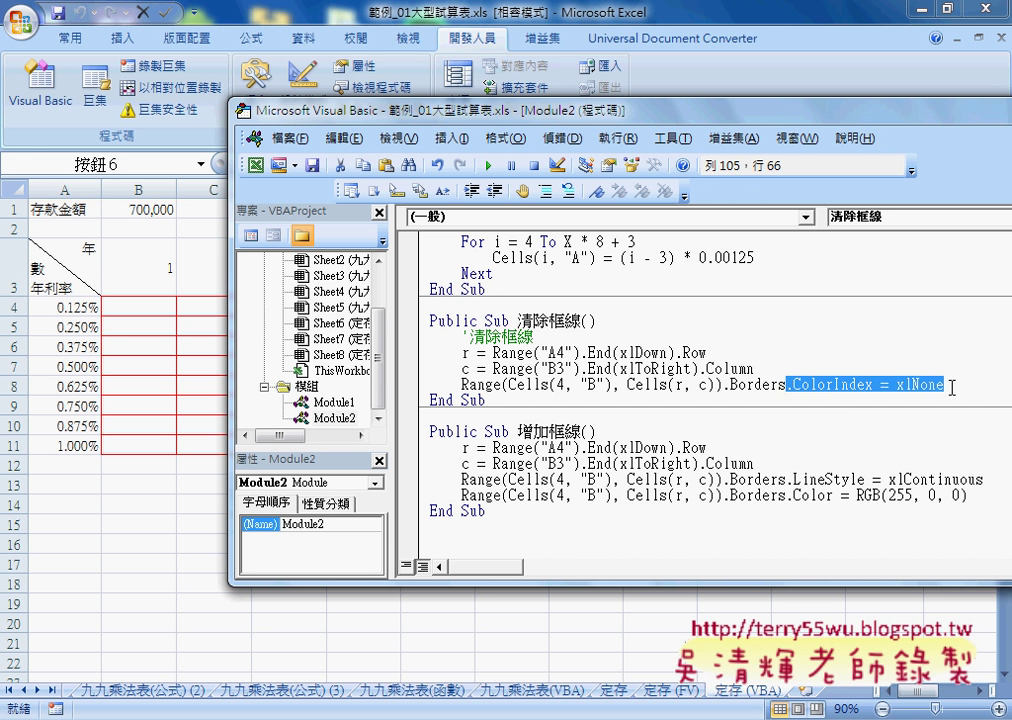
text(.)
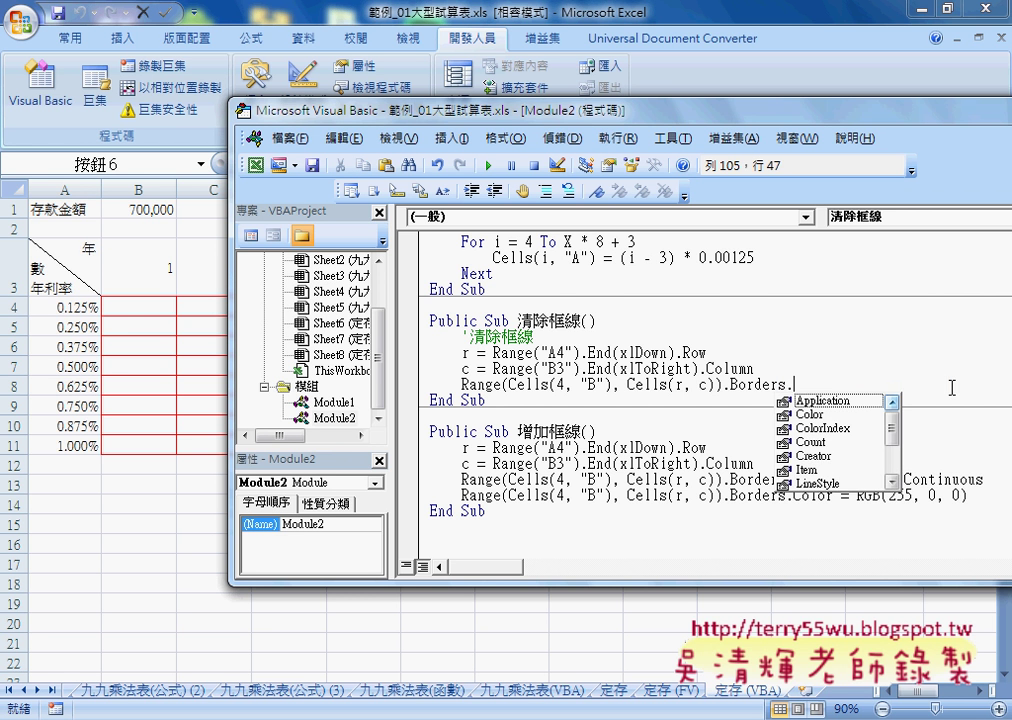
text(LineStyle)
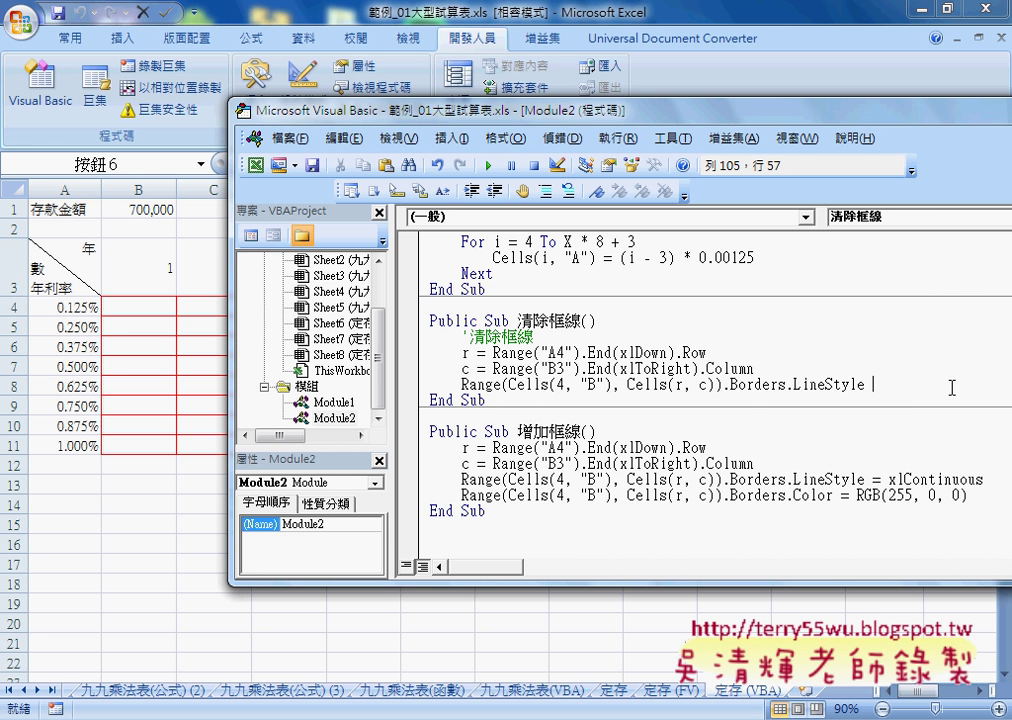
text( =x)
text(lnone)
click(820, 337)
drag(793, 384, 866, 384)
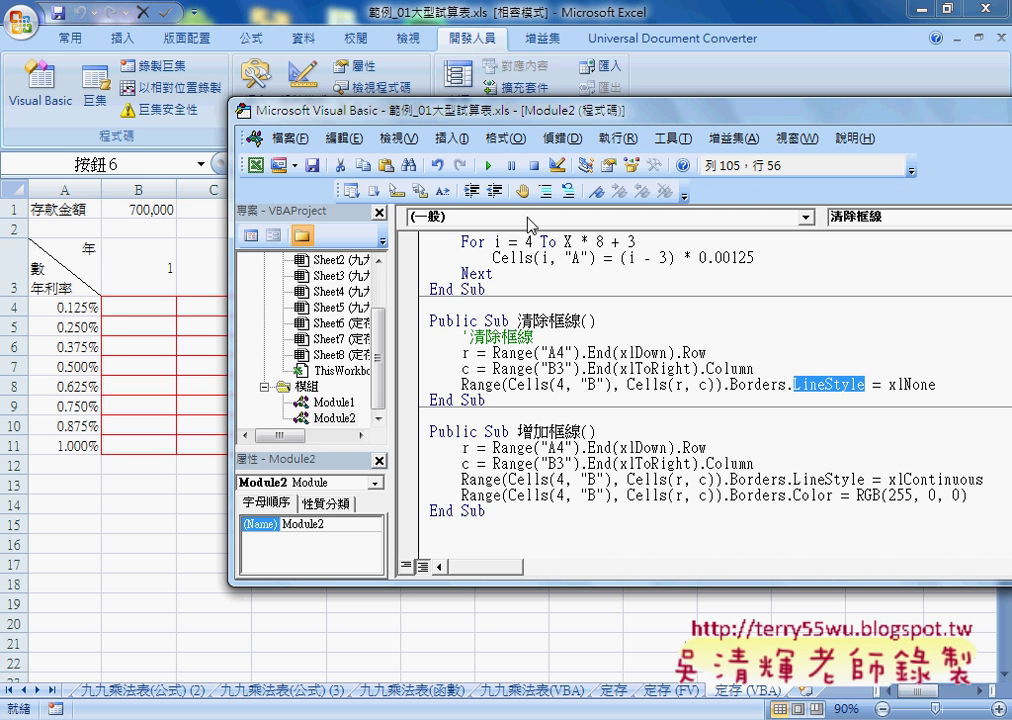
click(490, 166)
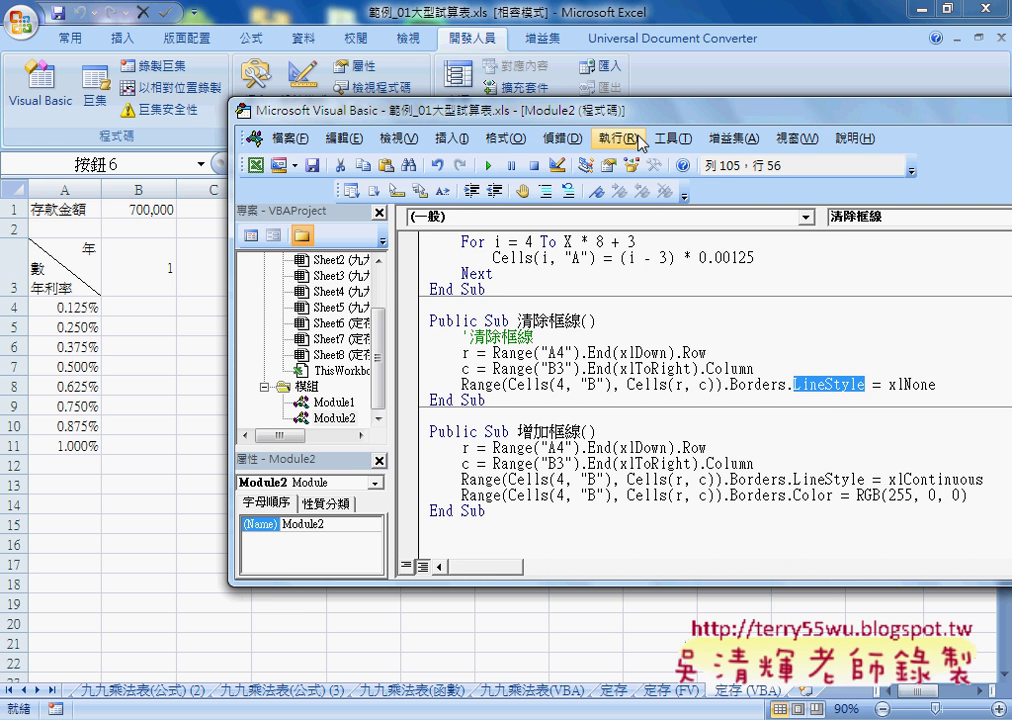
Compare the LineStyle lines in both Subs, then run 增加框線 to redraw the red borders on the rate table
drag(614, 113, 727, 117)
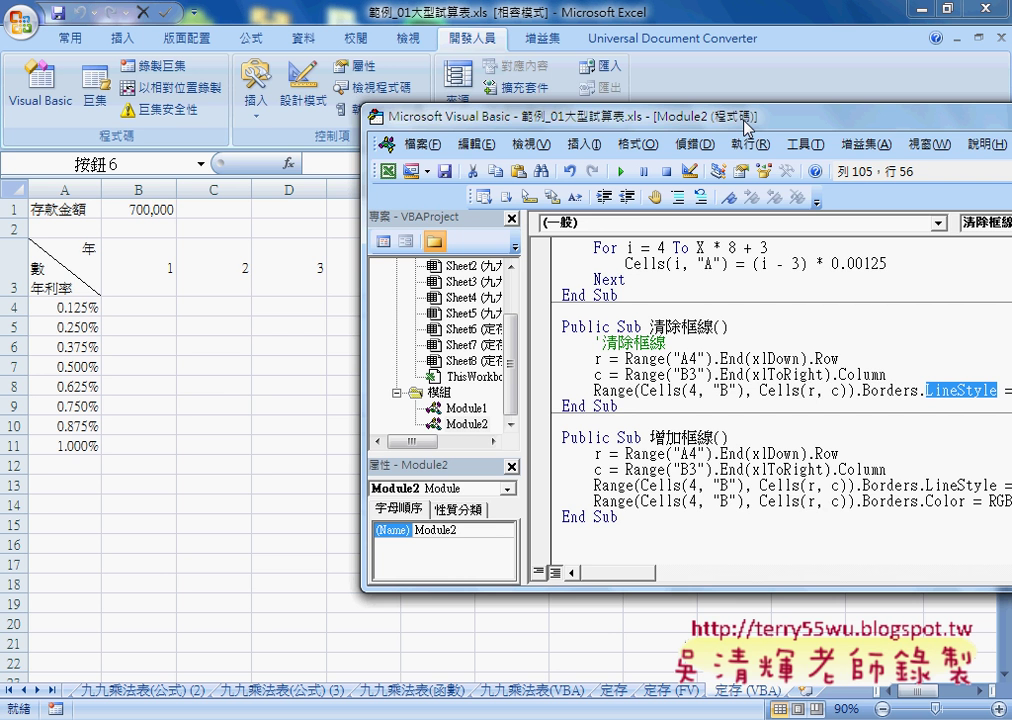
drag(743, 118, 554, 106)
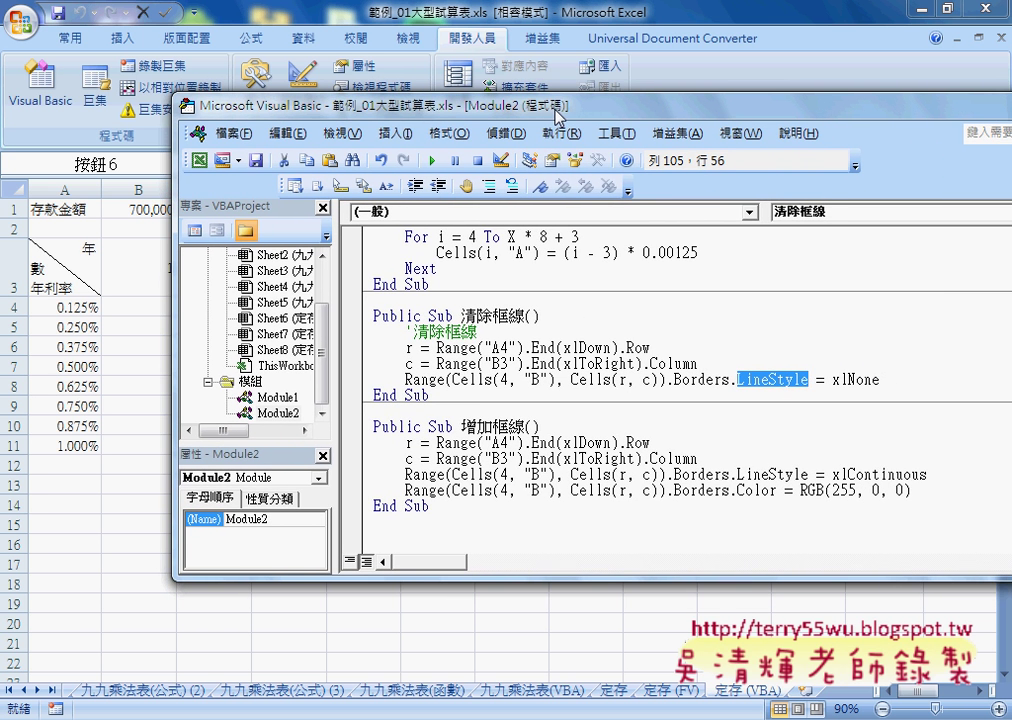
drag(738, 474, 808, 474)
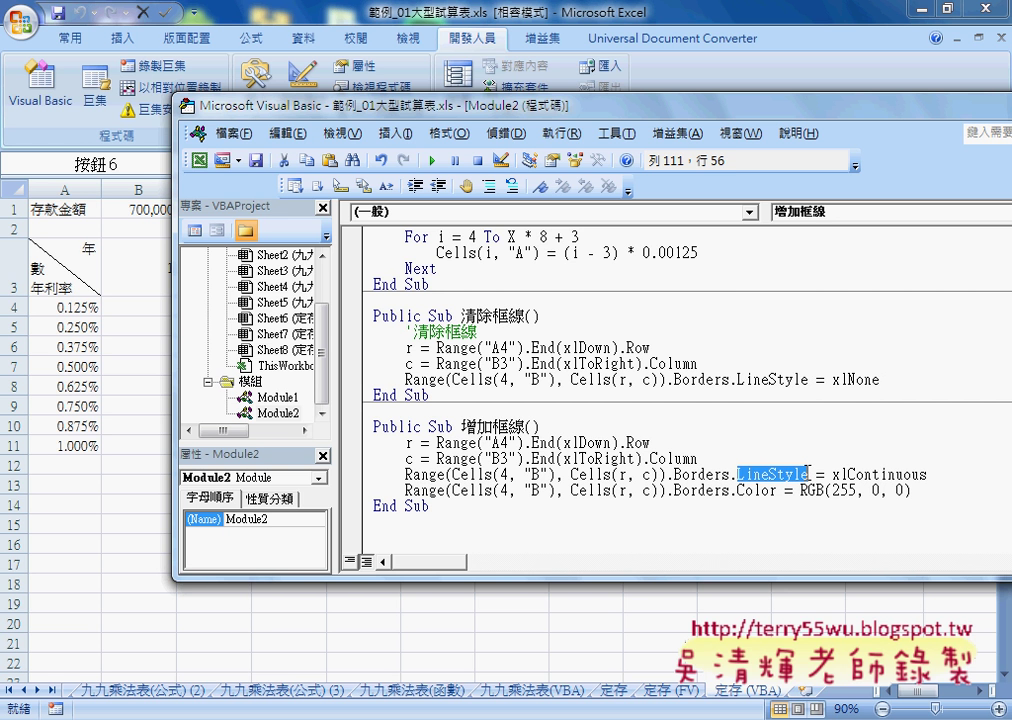
drag(738, 380, 880, 380)
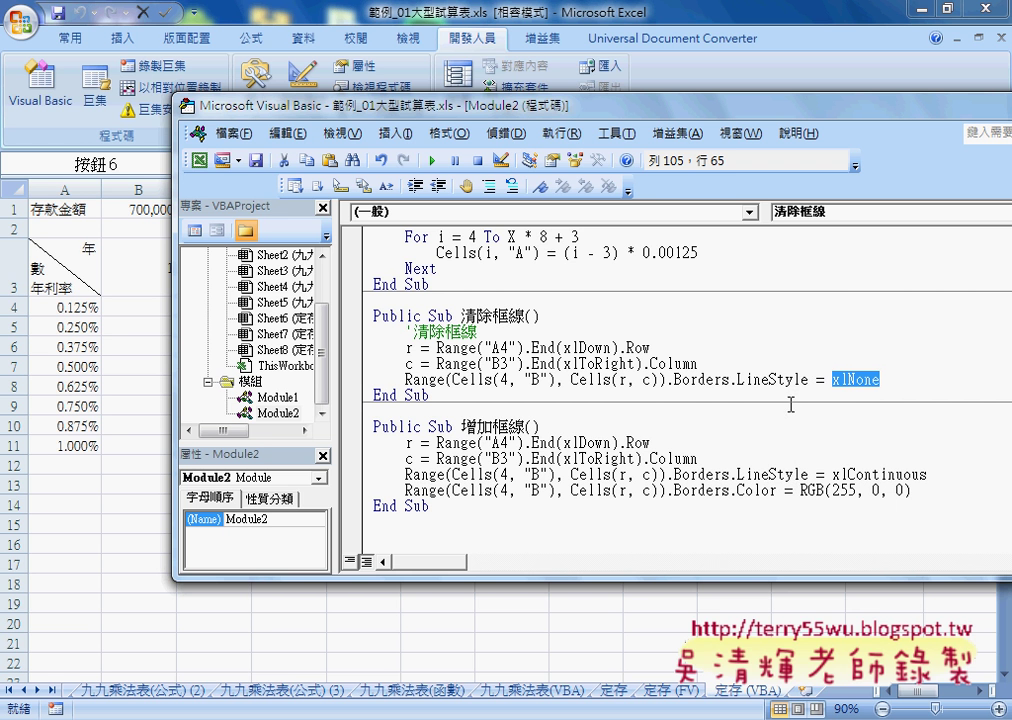
click(627, 458)
click(438, 164)
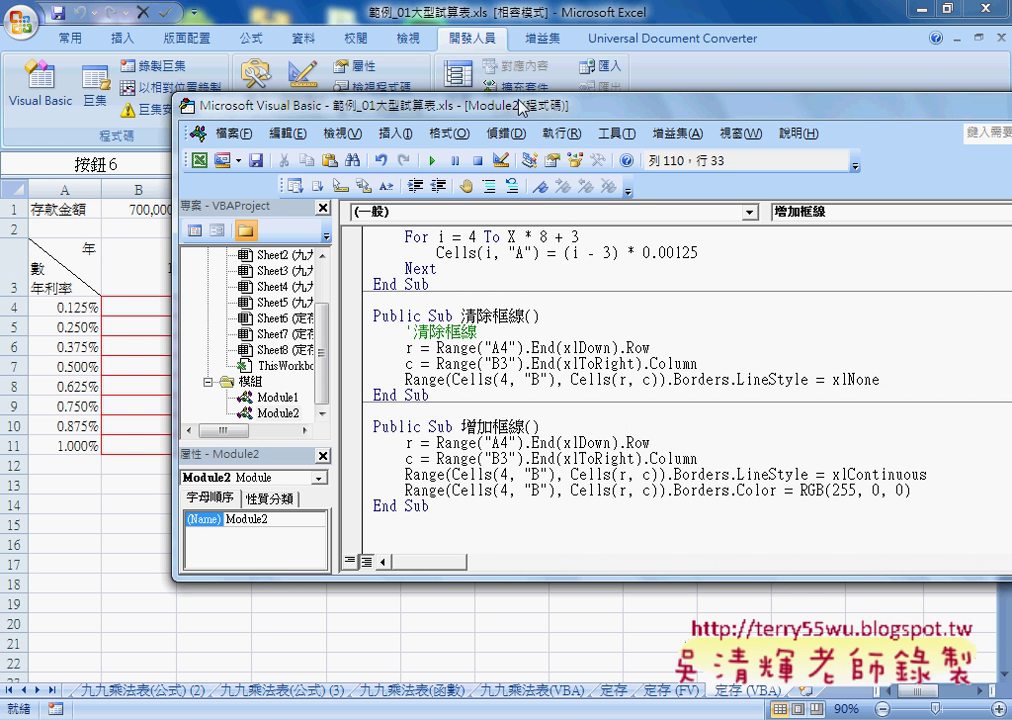
click(580, 56)
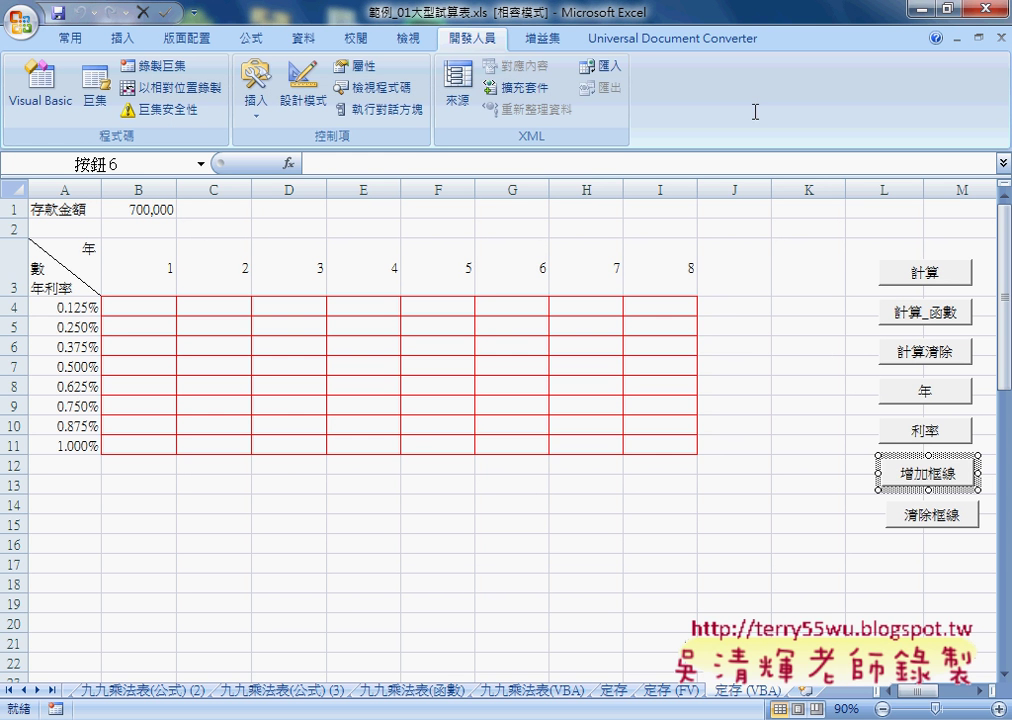